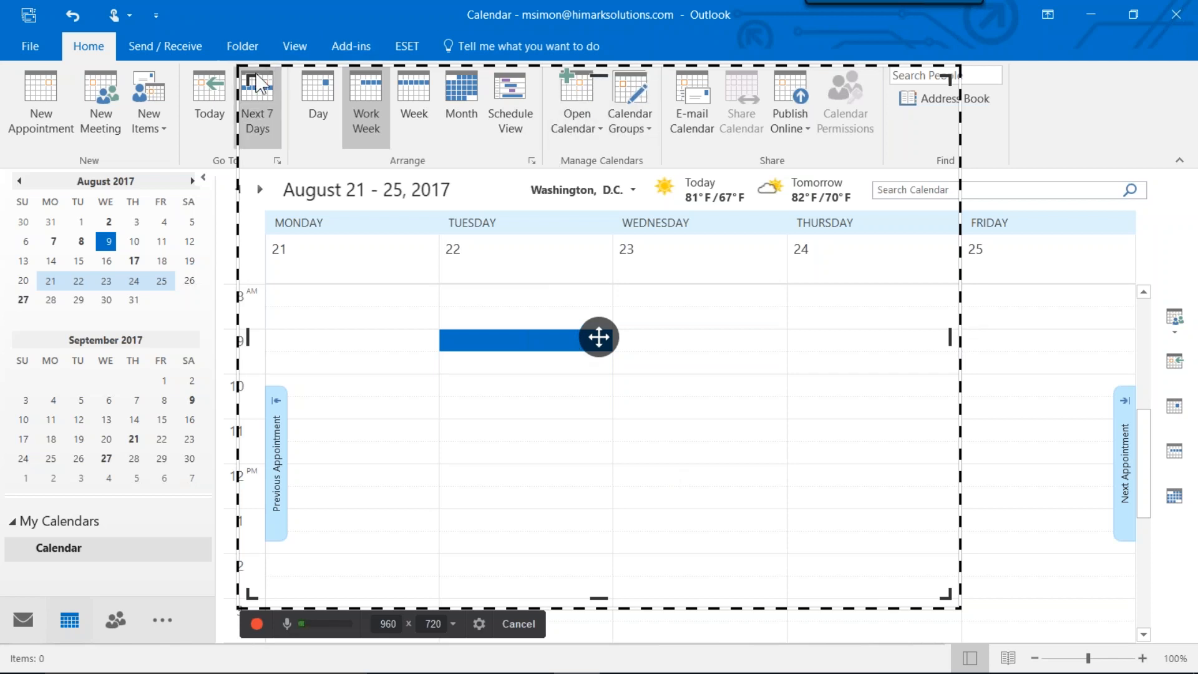
# Resize the screen-recording frame to about 964 x 724 pixels over the calendar window.
pyautogui.moveTo(249, 81); pyautogui.dragTo(313, 134)
pyautogui.moveTo(293, 186); pyautogui.dragTo(279, 161)
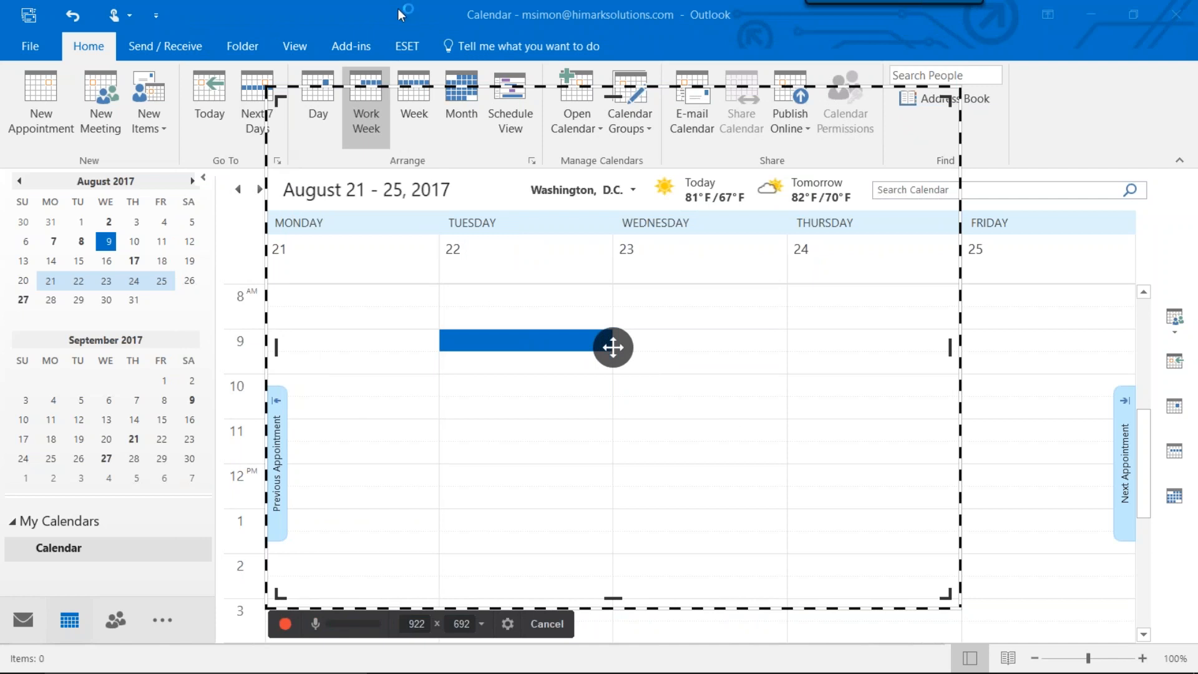
pyautogui.moveTo(284, 104); pyautogui.dragTo(270, 74)
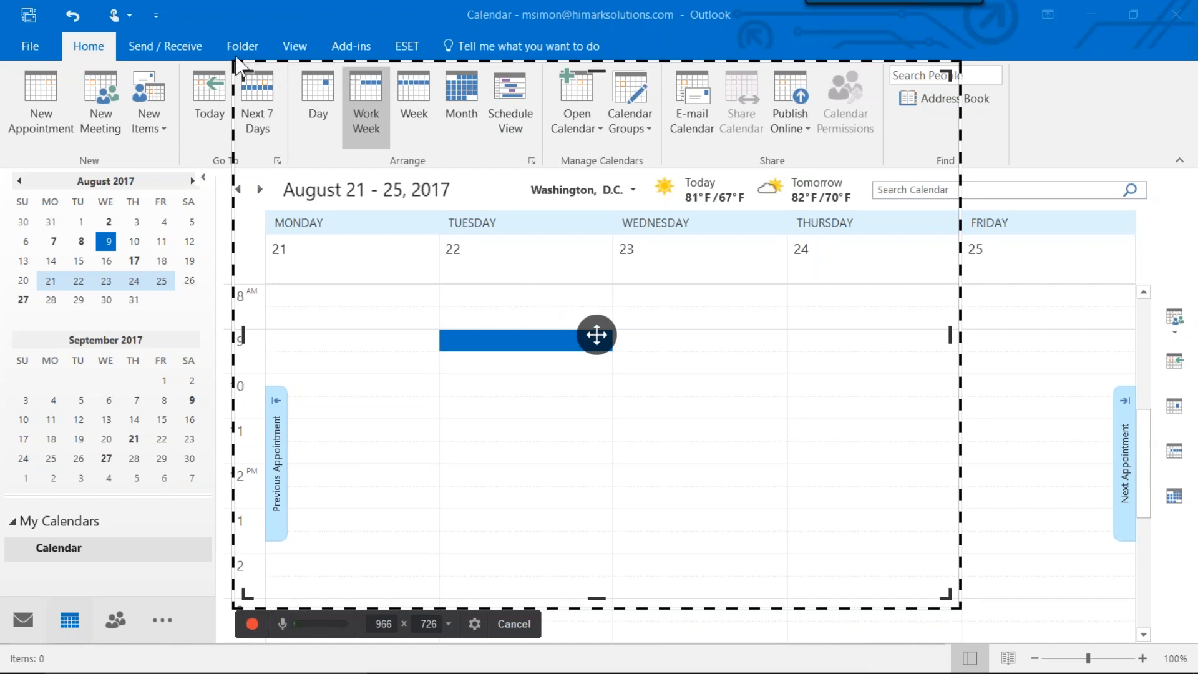
pyautogui.moveTo(230, 61); pyautogui.dragTo(261, 112)
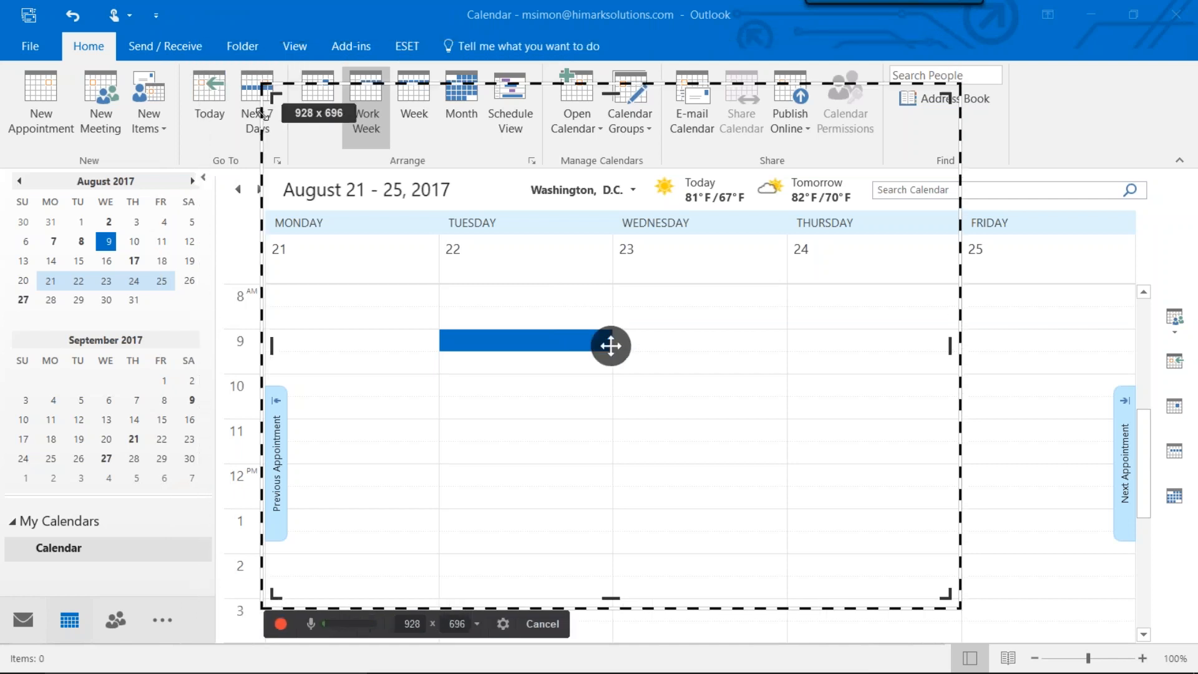
pyautogui.moveTo(262, 114); pyautogui.dragTo(234, 89)
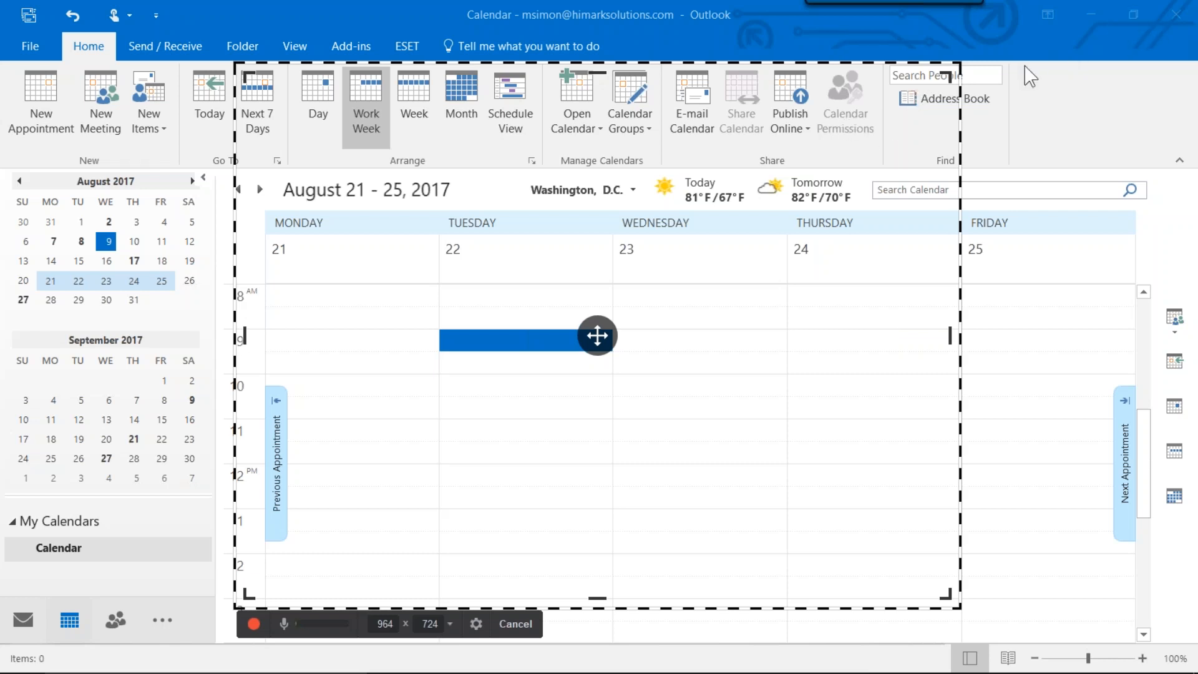
# Restore the Outlook calendar window to a smaller size and move it so its calendar grid fits inside the recording frame.
pyautogui.click(1132, 16)
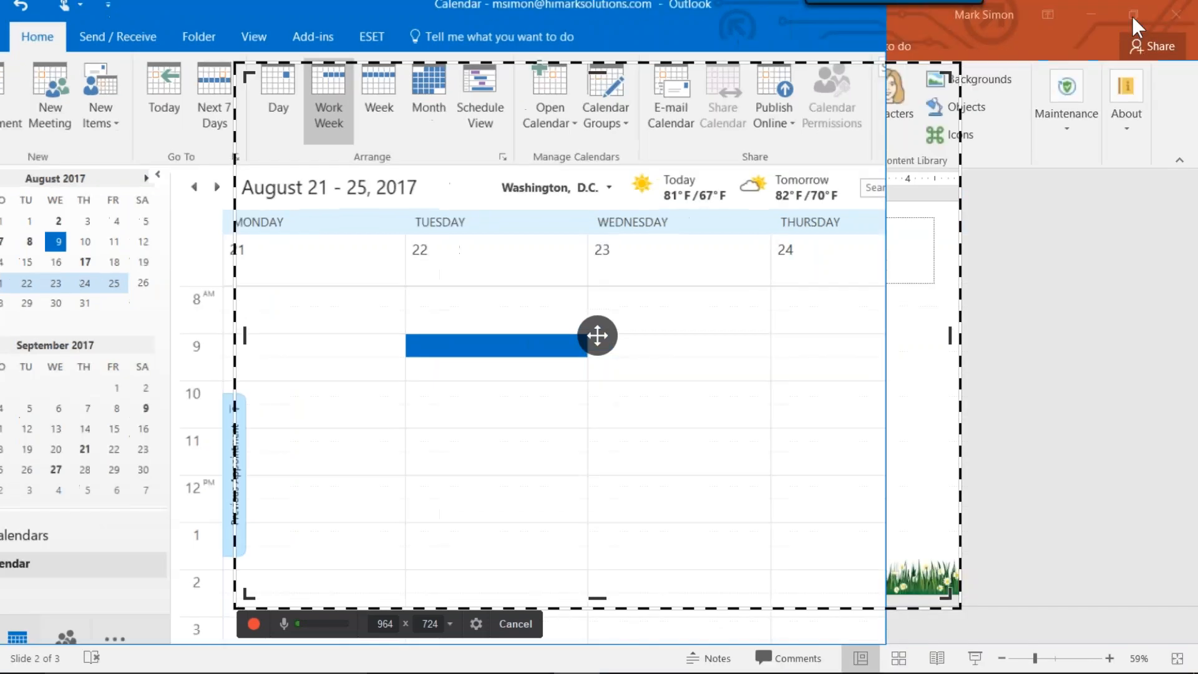
pyautogui.moveTo(685, 35); pyautogui.dragTo(744, 81)
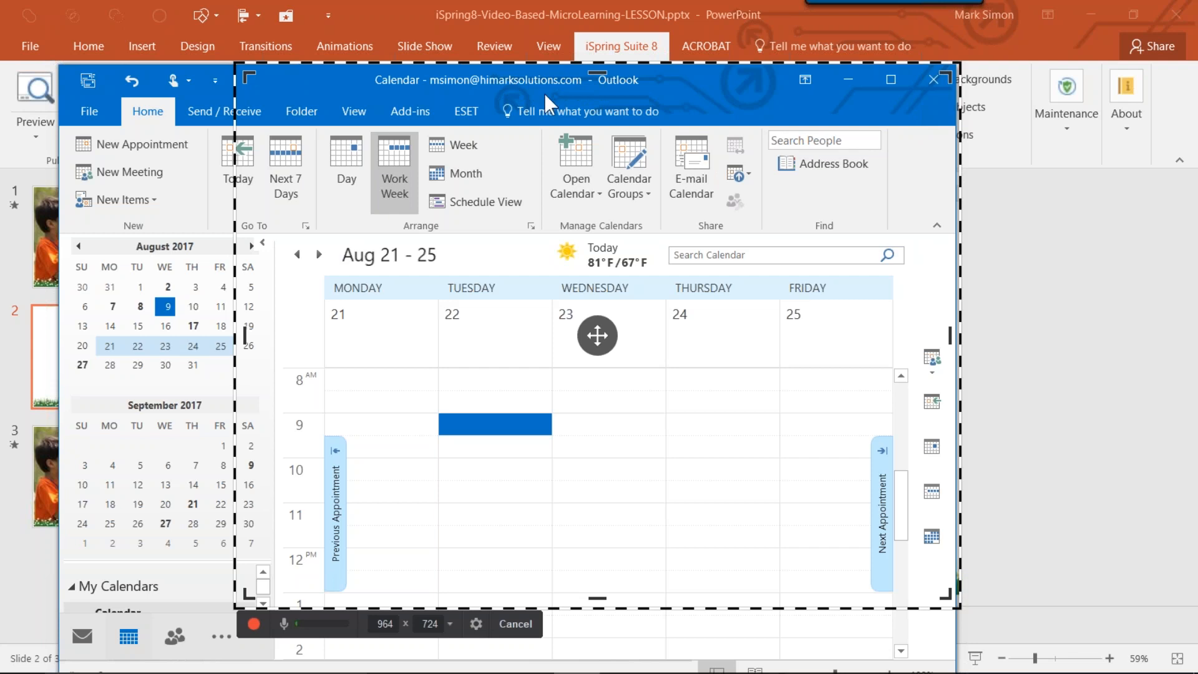
pyautogui.moveTo(543, 80); pyautogui.dragTo(543, 20)
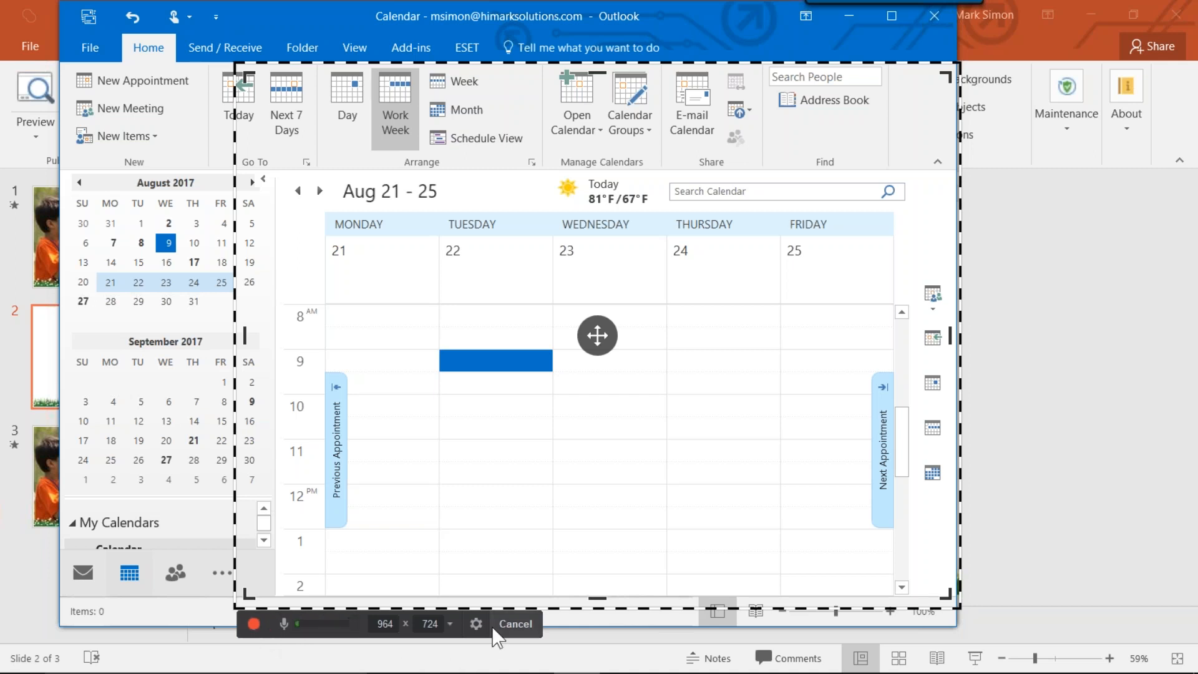
# Review the recorder's shortcut and audio settings, toggling microphone recording off and back on before accepting them.
pyautogui.click(476, 624)
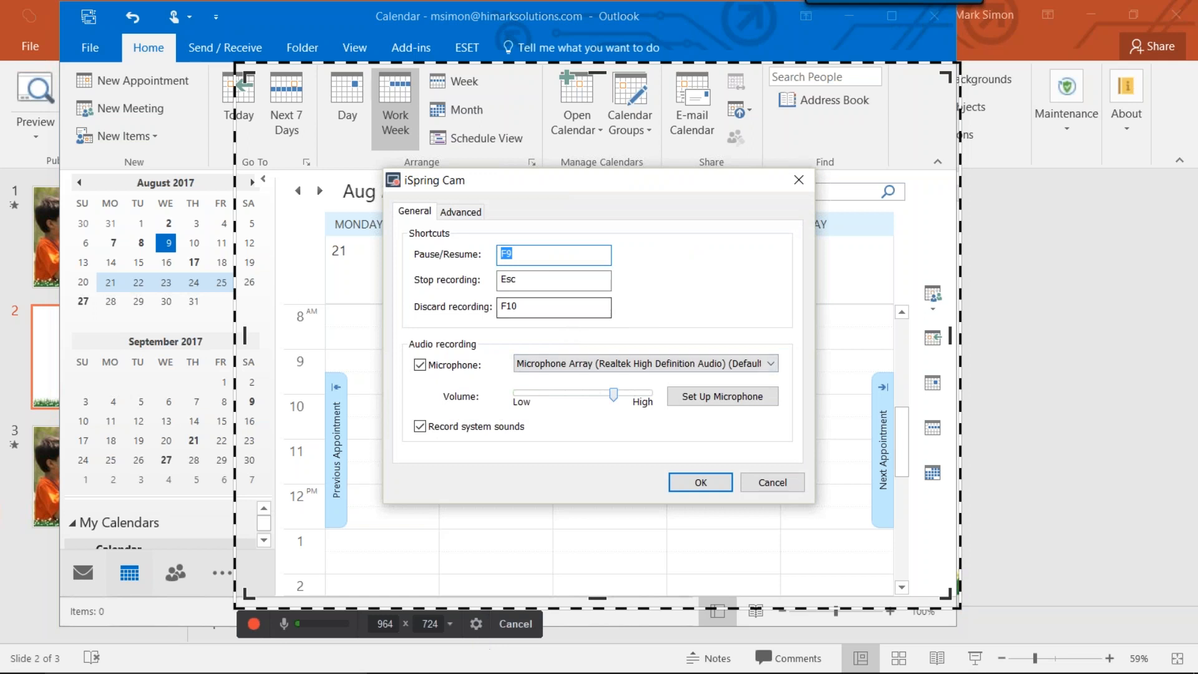
pyautogui.click(521, 279)
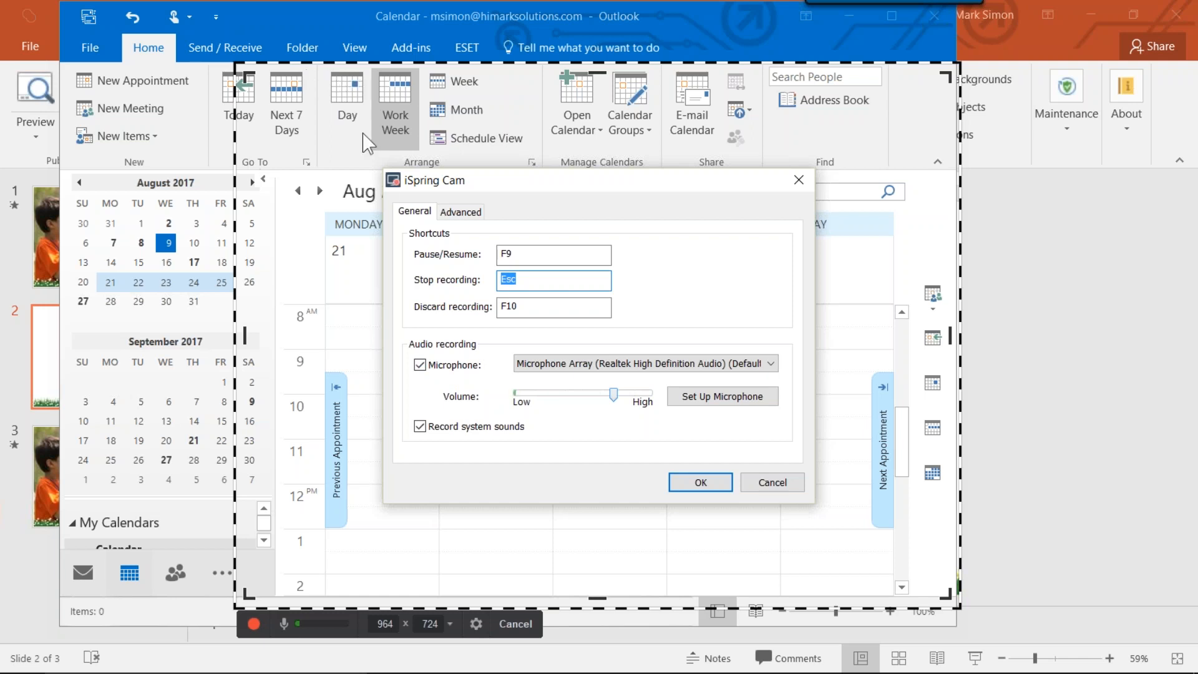
pyautogui.click(420, 364)
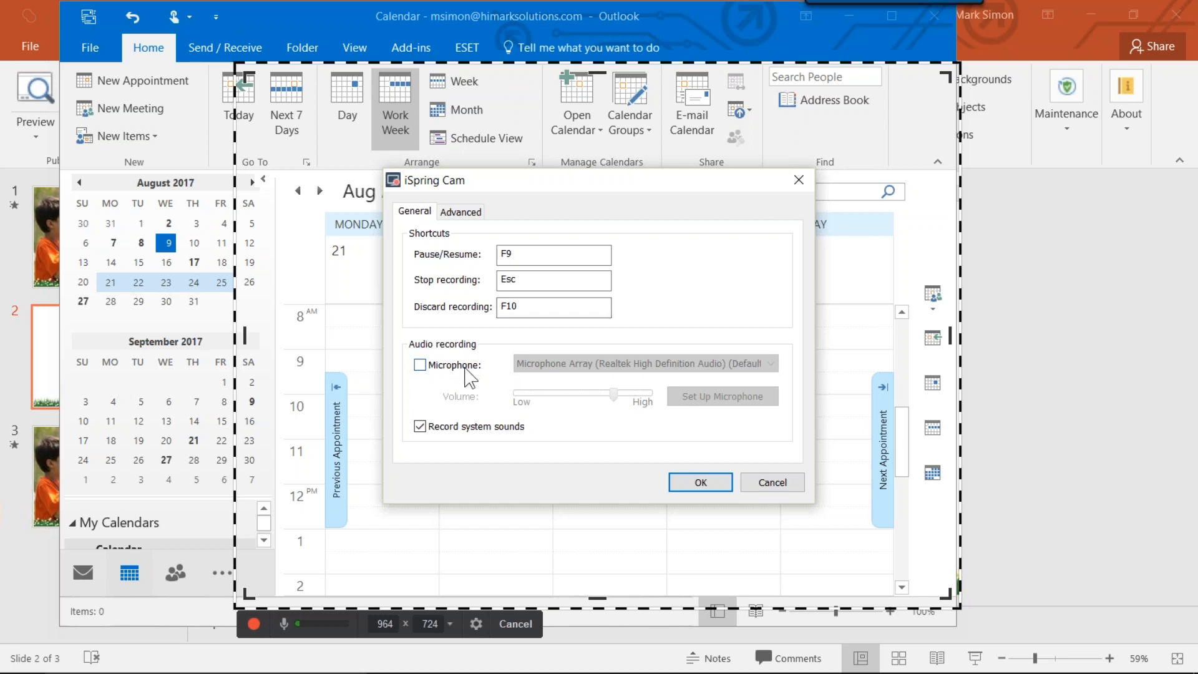
pyautogui.click(420, 365)
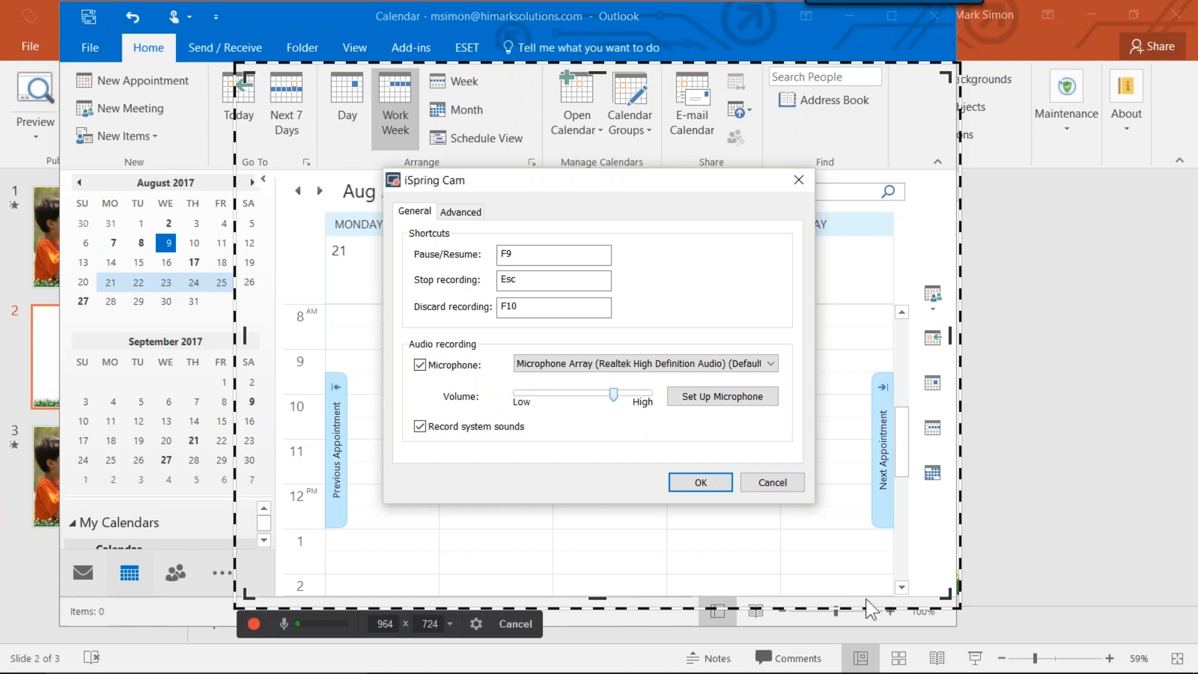
pyautogui.click(701, 482)
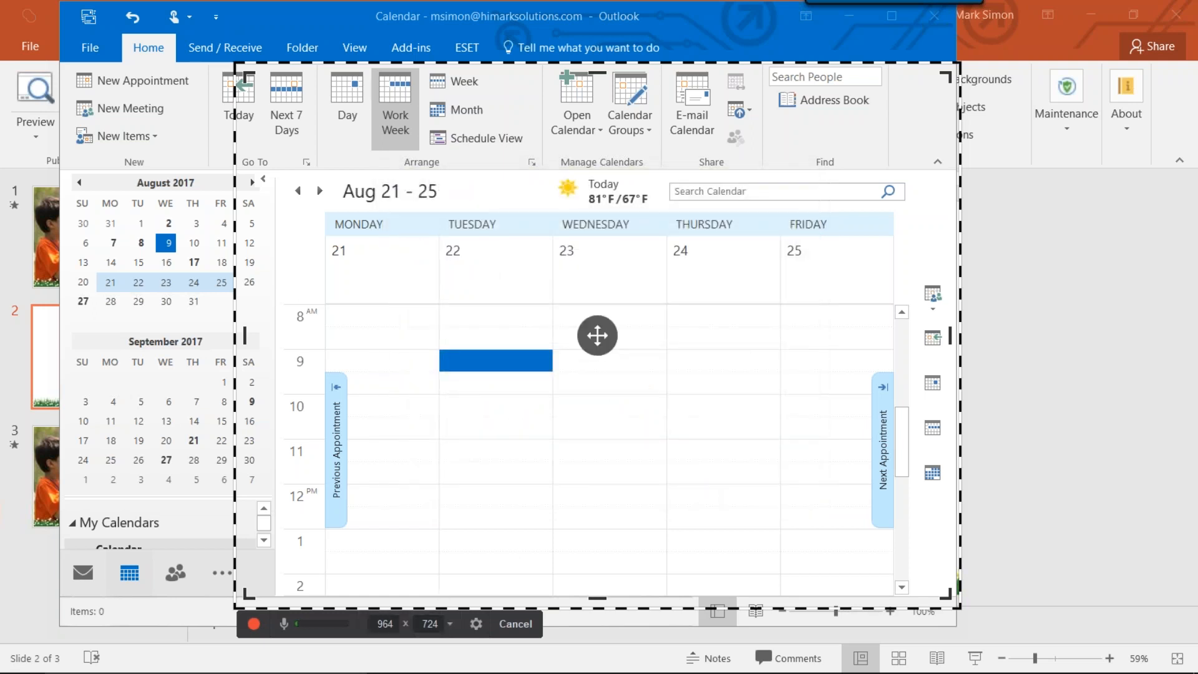
# Start the screen recording and open a new appointment for Wednesday, August 23 at 9:00 AM.
pyautogui.click(253, 624)
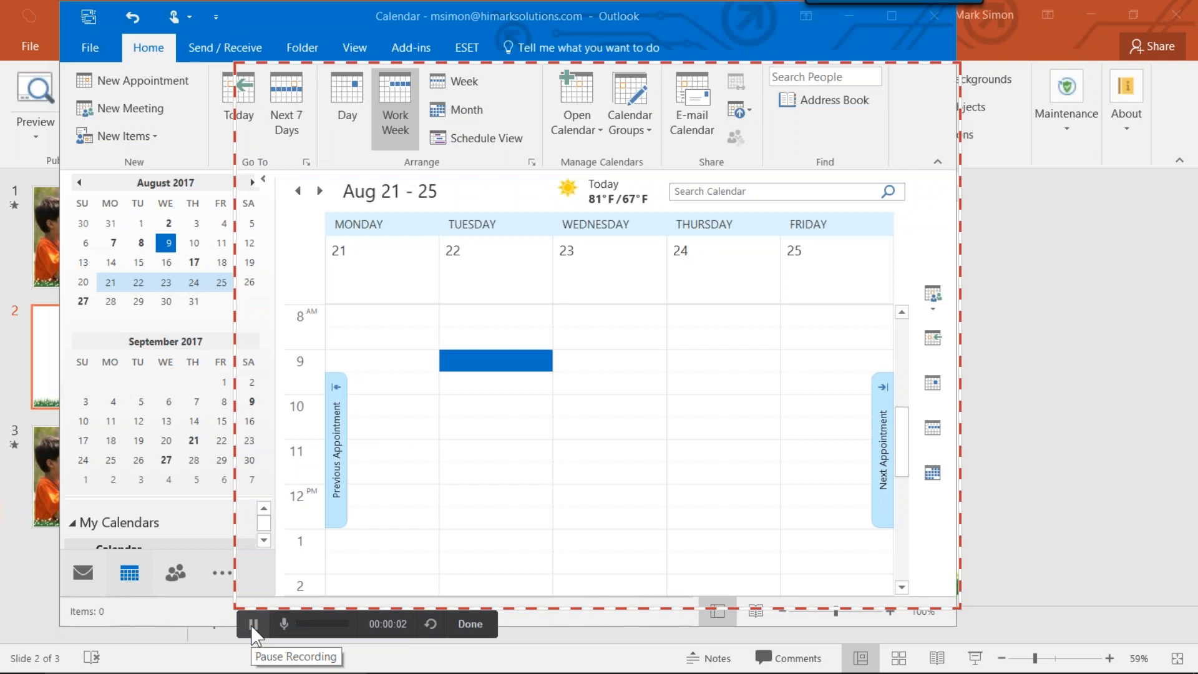
pyautogui.click(602, 367)
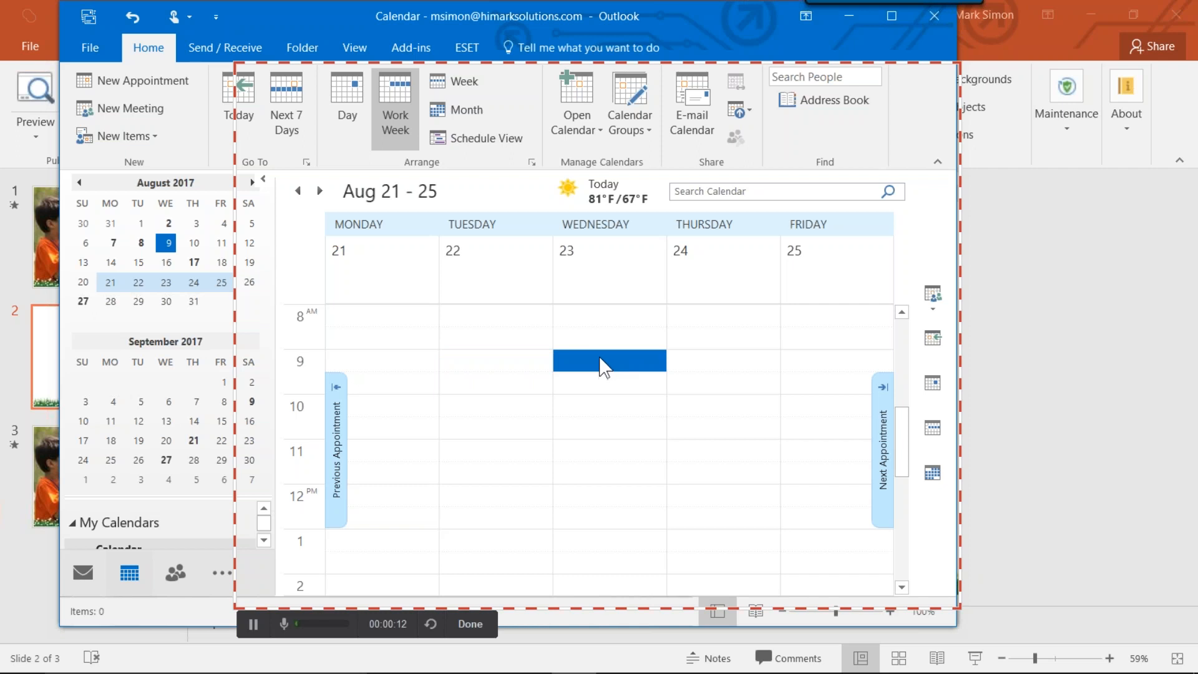
pyautogui.rightClick(586, 360)
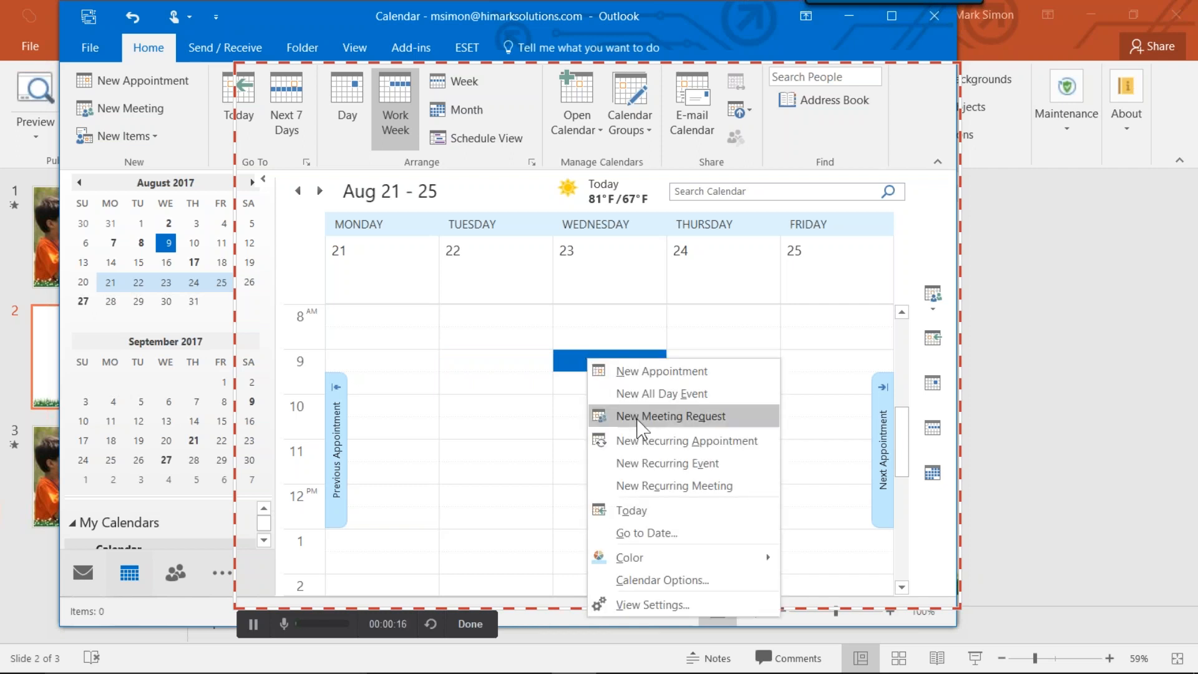
pyautogui.click(636, 373)
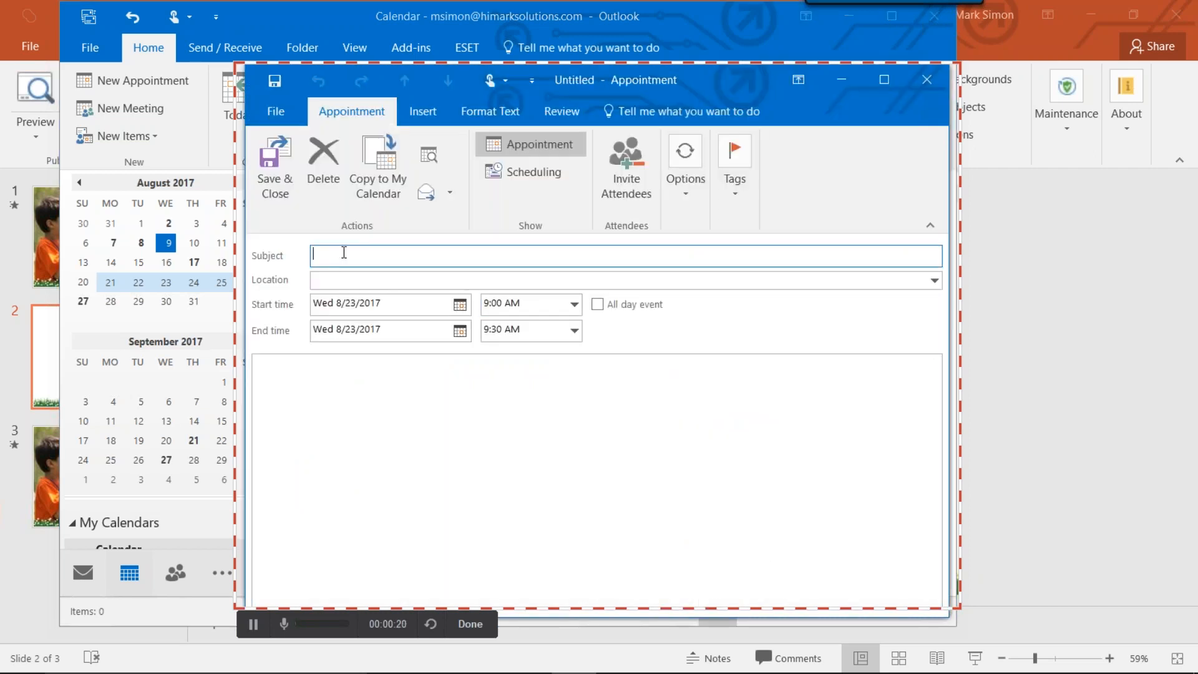
# Give the appointment the subject "Testing 123", the location "Testing" and a 9:30 AM start time.
pyautogui.write('Testing 123')
pyautogui.press('Tab')
pyautogui.write('Testing')
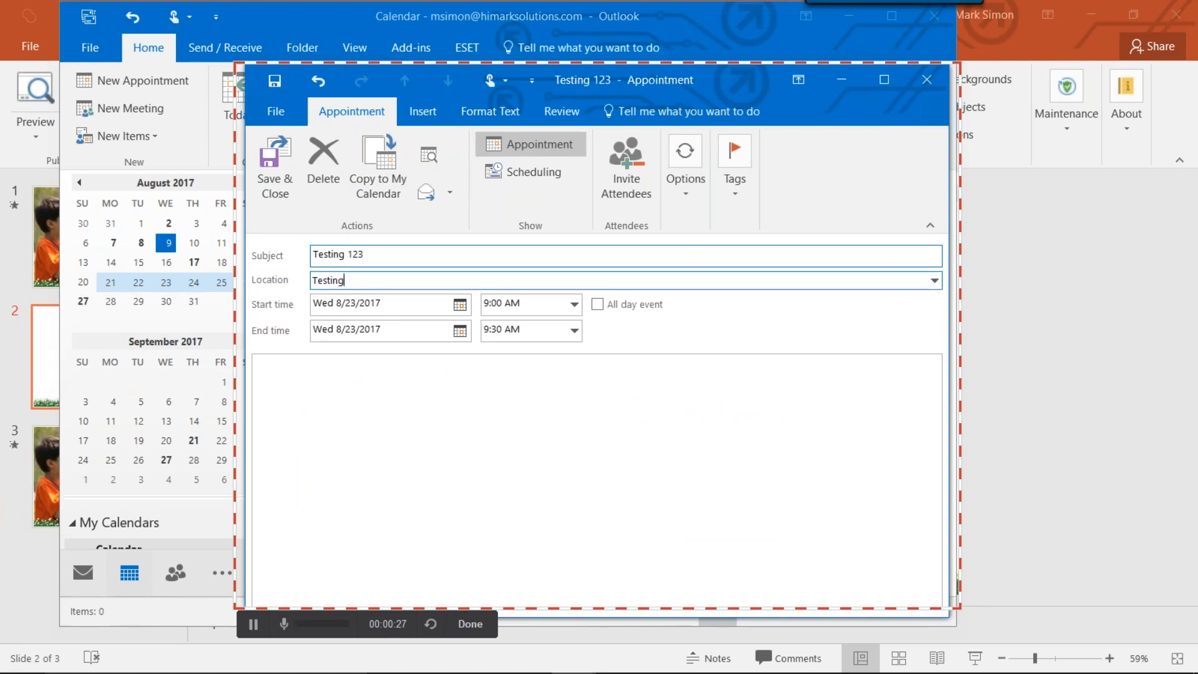
pyautogui.click(574, 305)
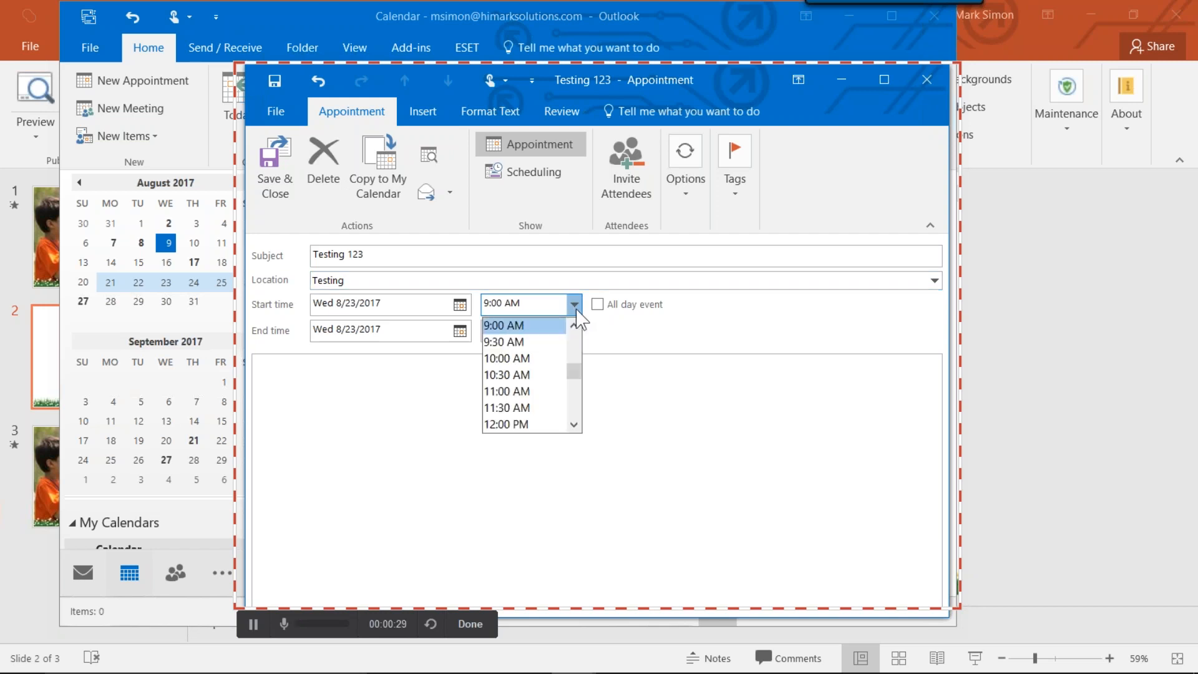
pyautogui.click(524, 347)
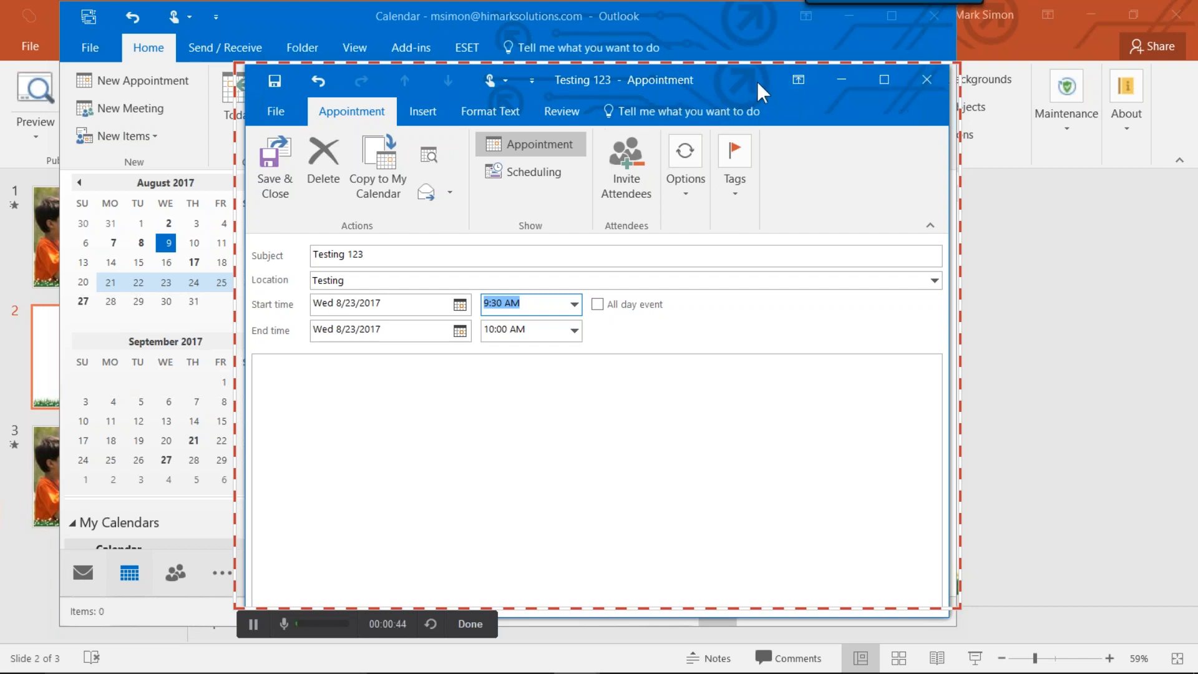
# Maximize the appointment window, restore it to its smaller size and nudge it within the recording frame.
pyautogui.click(882, 81)
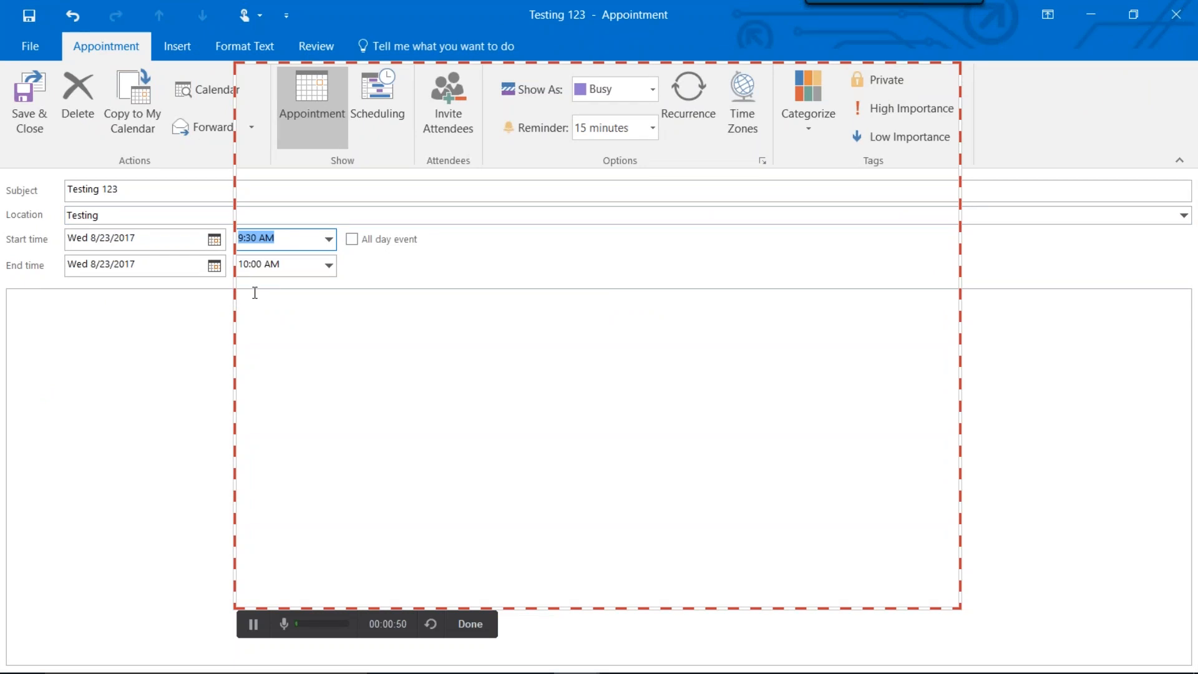
pyautogui.click(1132, 12)
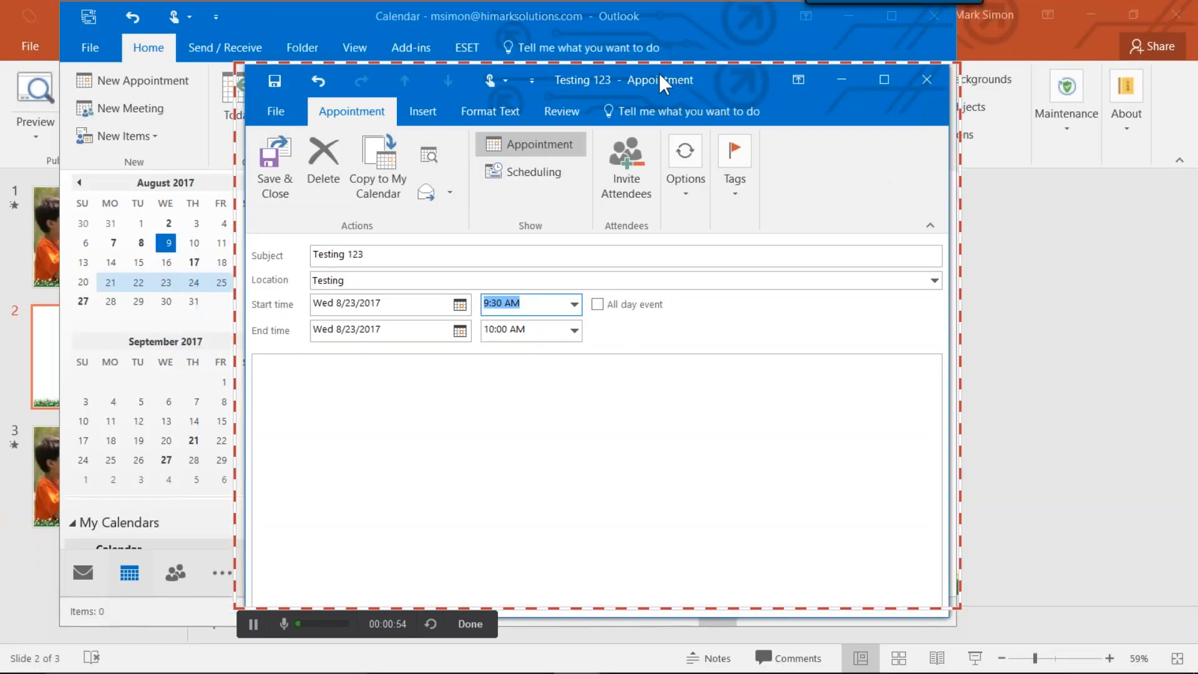
pyautogui.moveTo(659, 74)
pyautogui.mouseDown()
pyautogui.moveTo(784, 80)
pyautogui.moveTo(742, 166)
pyautogui.moveTo(615, 88)
pyautogui.moveTo(707, 62)
pyautogui.moveTo(713, 87)
pyautogui.moveTo(655, 75)
pyautogui.mouseUp()
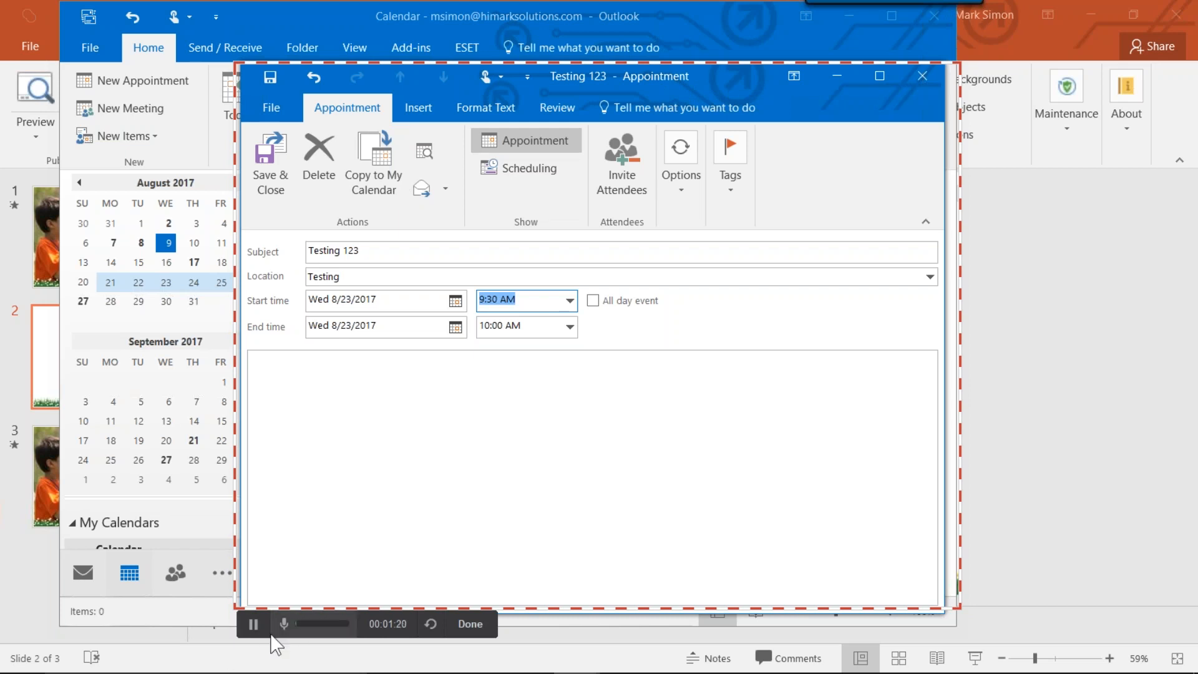
# Finish the recording and maximize the iSpring Cam window that previews it.
pyautogui.click(486, 629)
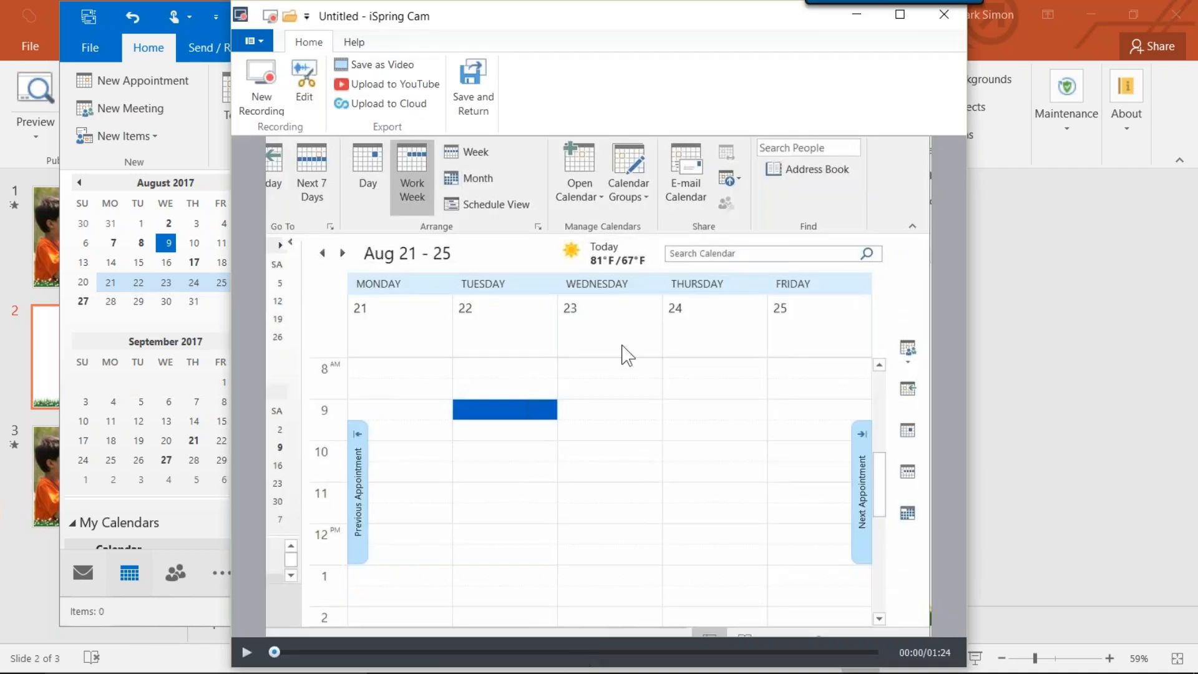
pyautogui.doubleClick(532, 25)
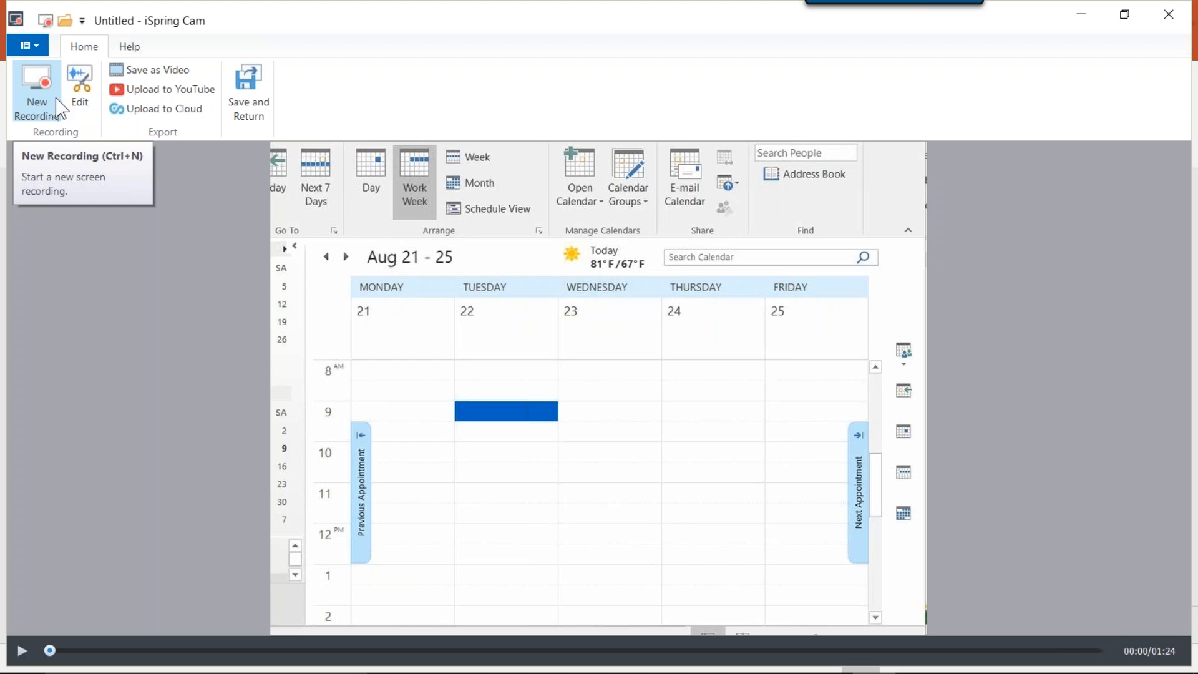
pyautogui.click(189, 73)
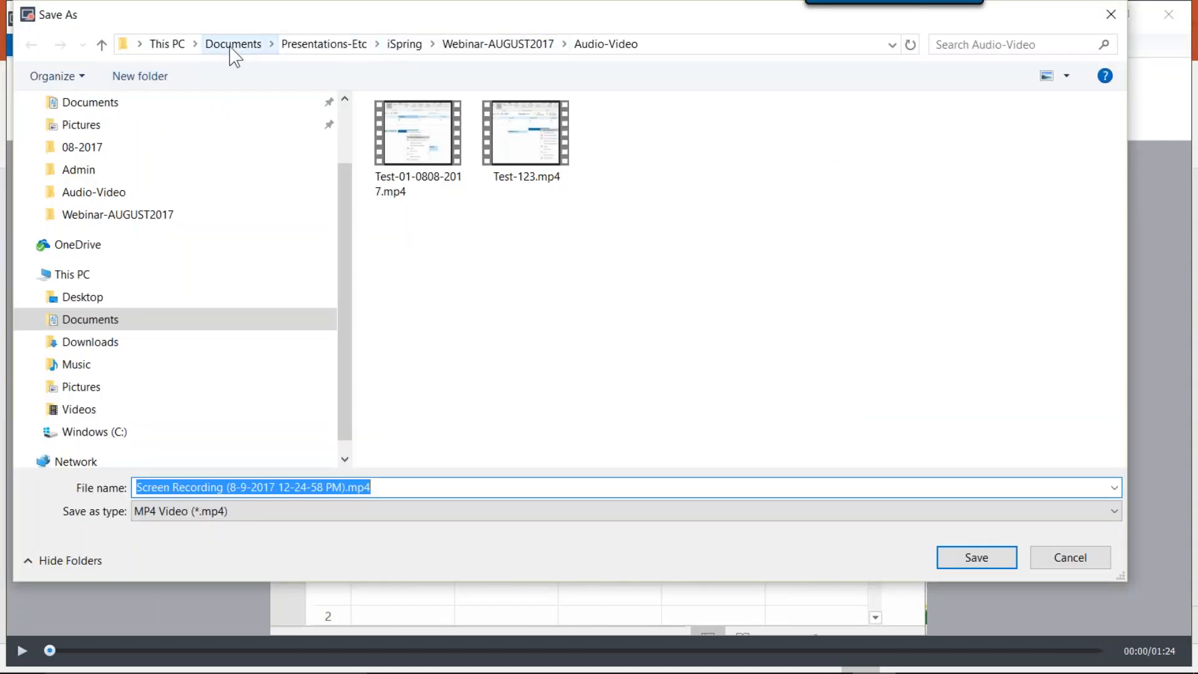
pyautogui.click(233, 45)
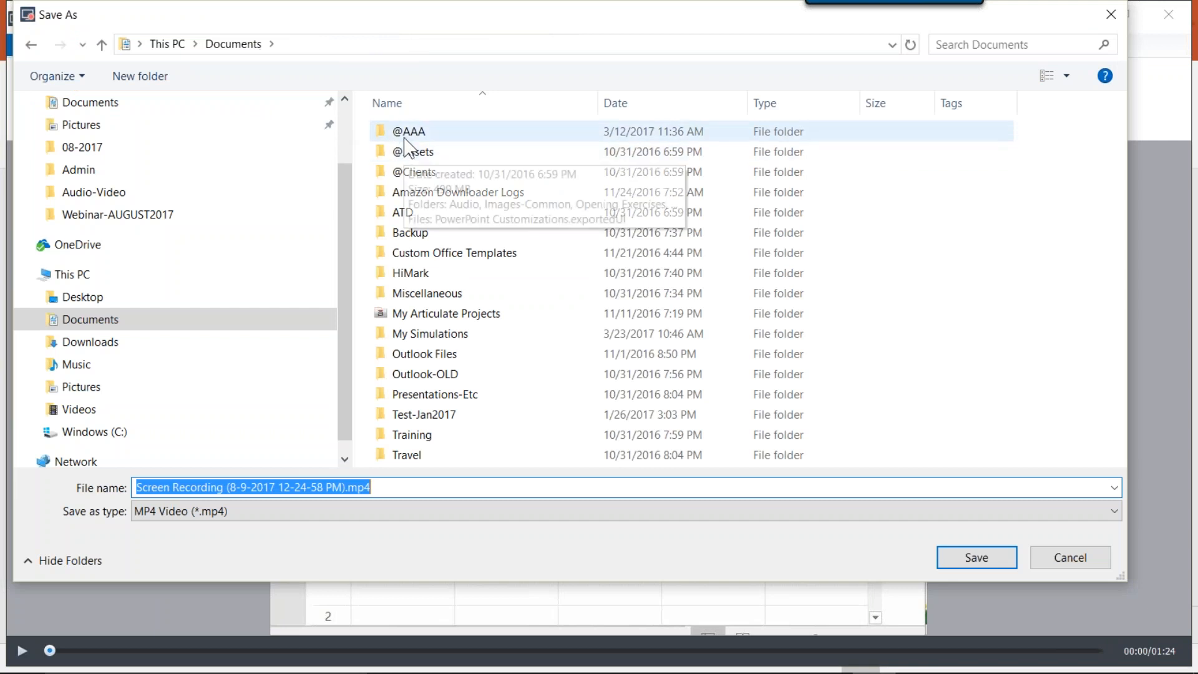
pyautogui.click(407, 132)
pyautogui.doubleClick(406, 135)
pyautogui.doubleClick(432, 148)
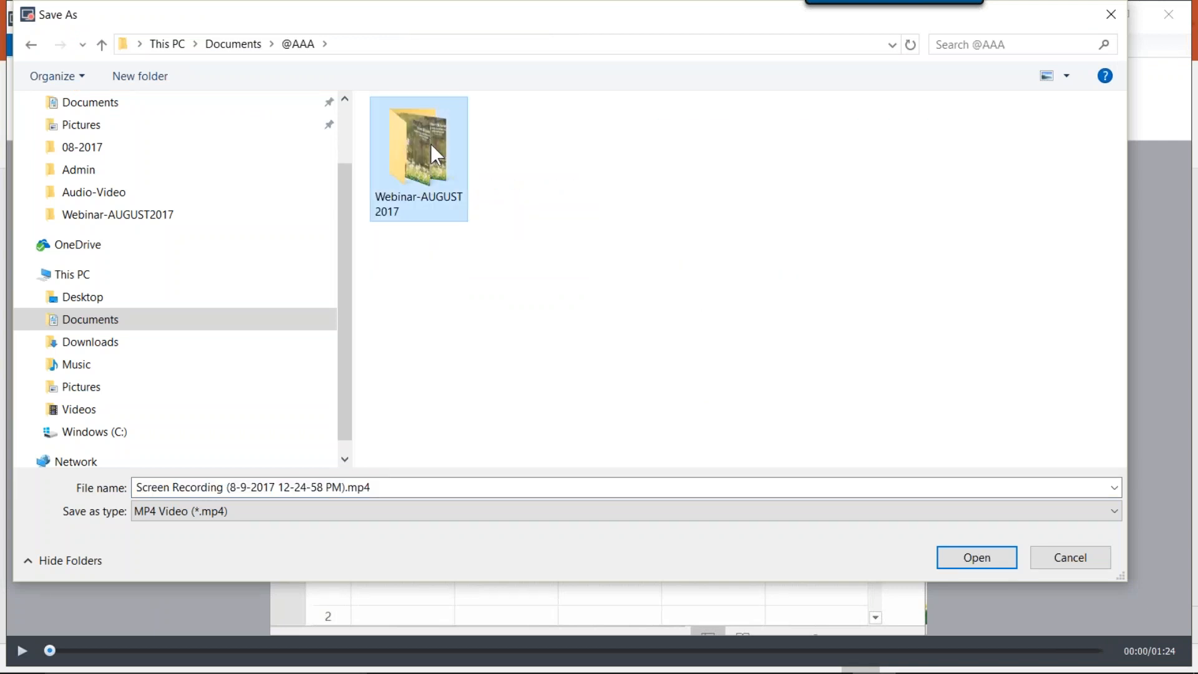
pyautogui.doubleClick(431, 153)
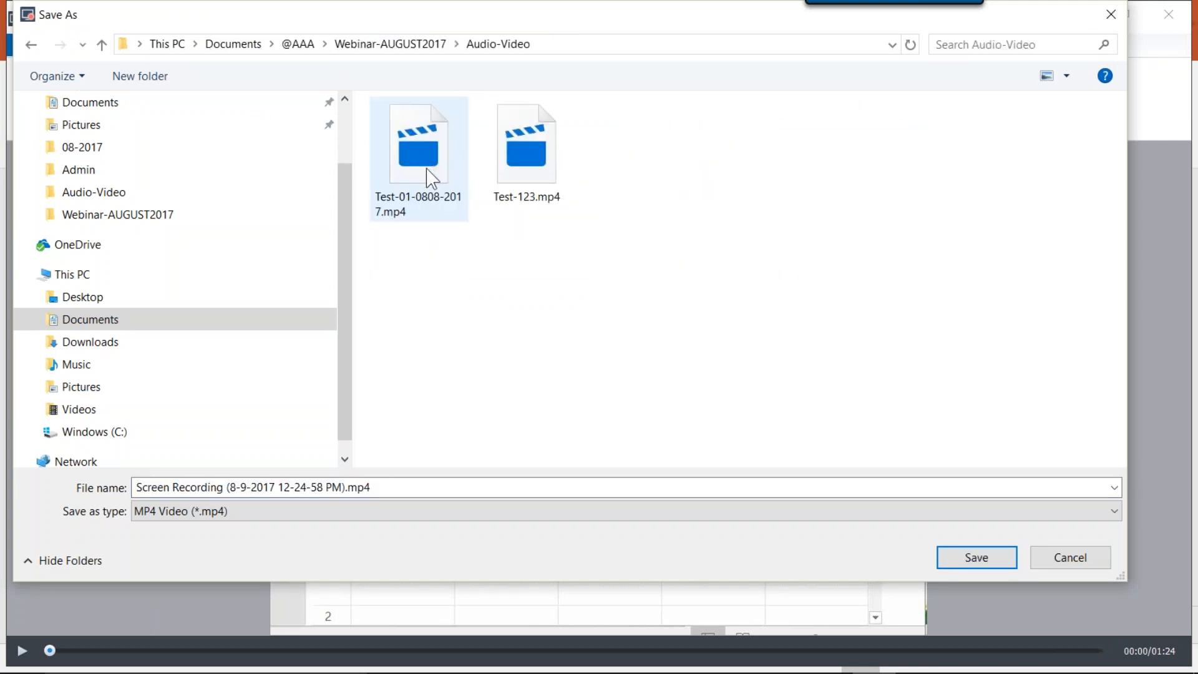
# Name the MP4 video "TheRealDeal-09AUG2017" and save it.
pyautogui.click(233, 488)
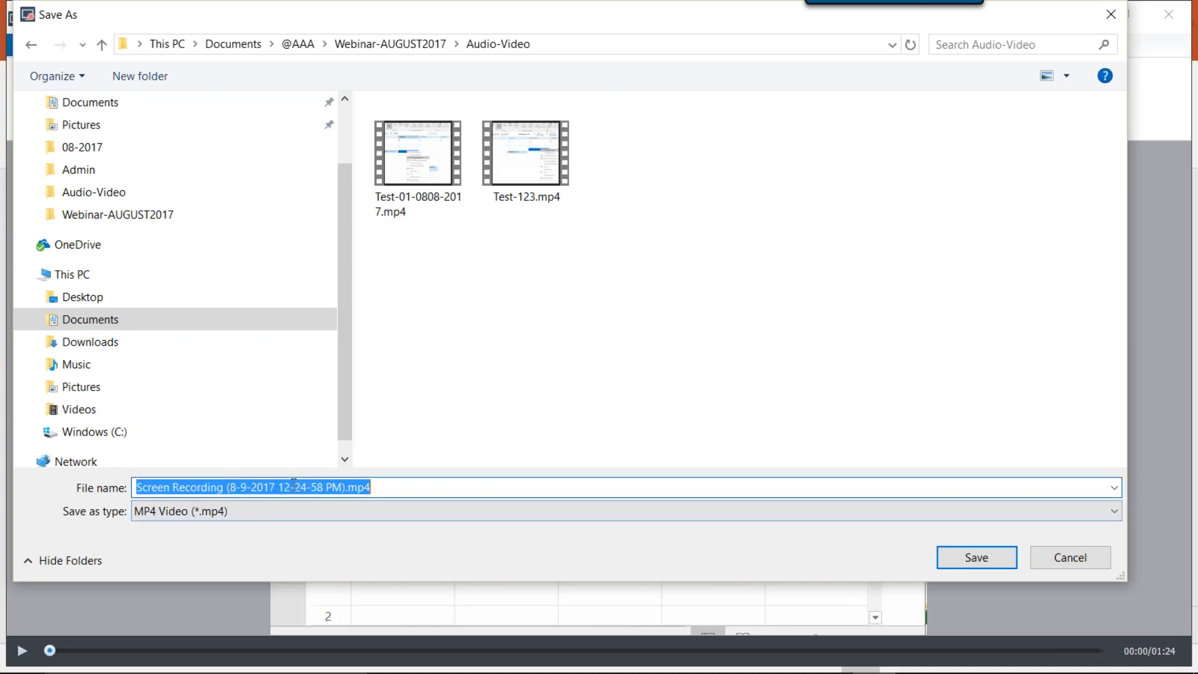
pyautogui.write('TheRe')
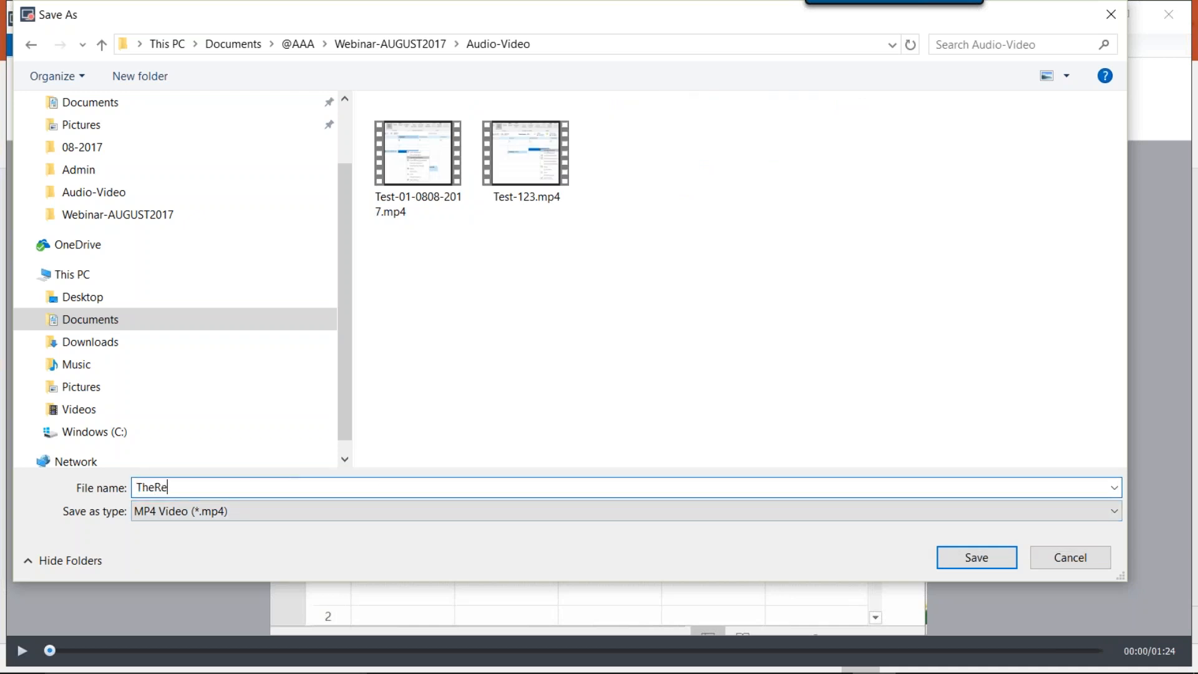
pyautogui.write('alDeal-08')
pyautogui.press('BackSpace')
pyautogui.press('BackSpace')
pyautogui.write('09AUG2017')
pyautogui.press('Return')
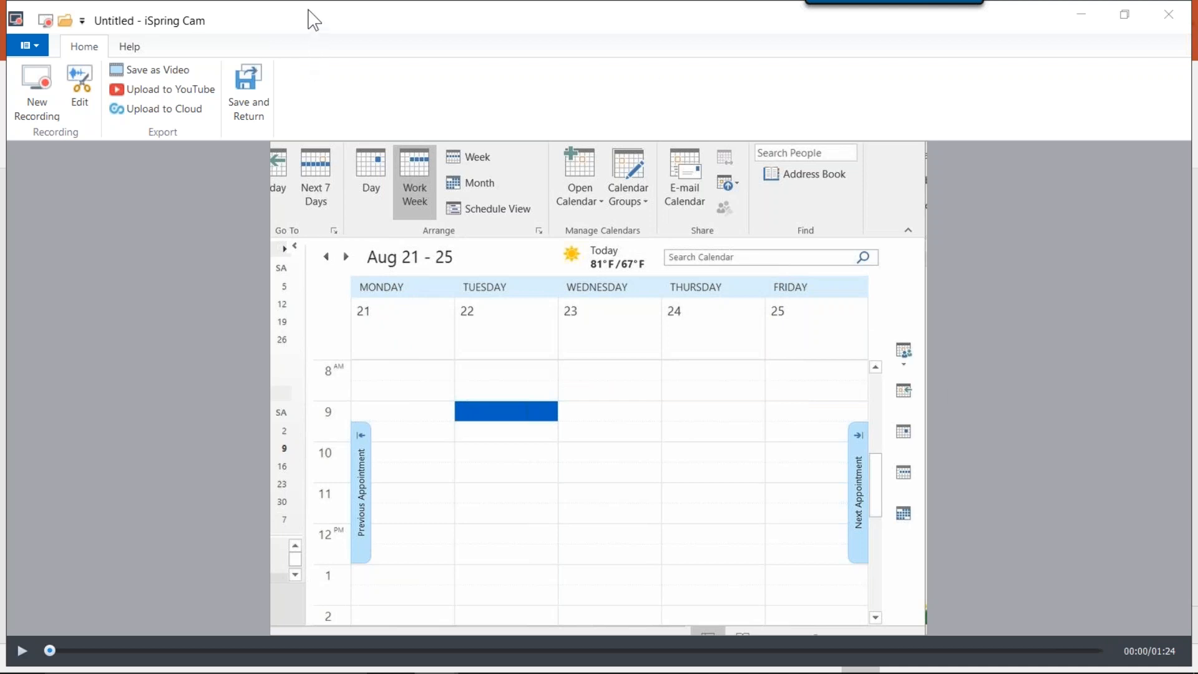
# Save and return the recording to slide 2 in PowerPoint, align it with the slide's upper-left corner and enlarge it to fill the slide.
pyautogui.click(262, 95)
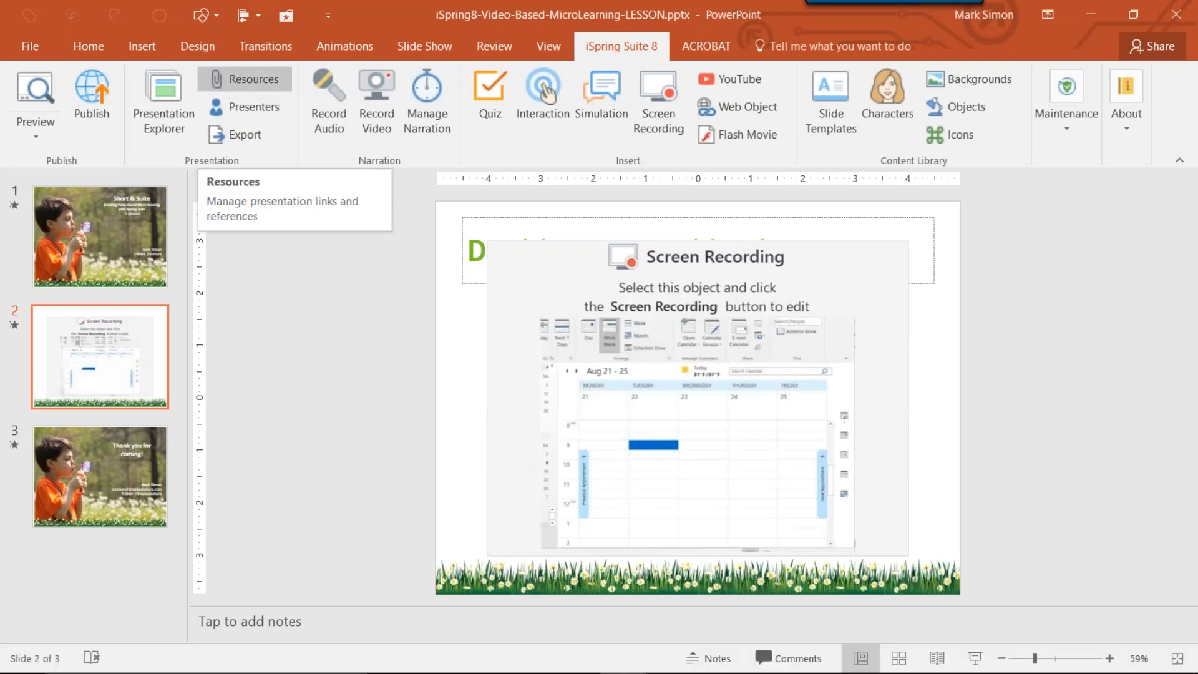
pyautogui.click(537, 276)
pyautogui.moveTo(539, 276); pyautogui.dragTo(490, 243)
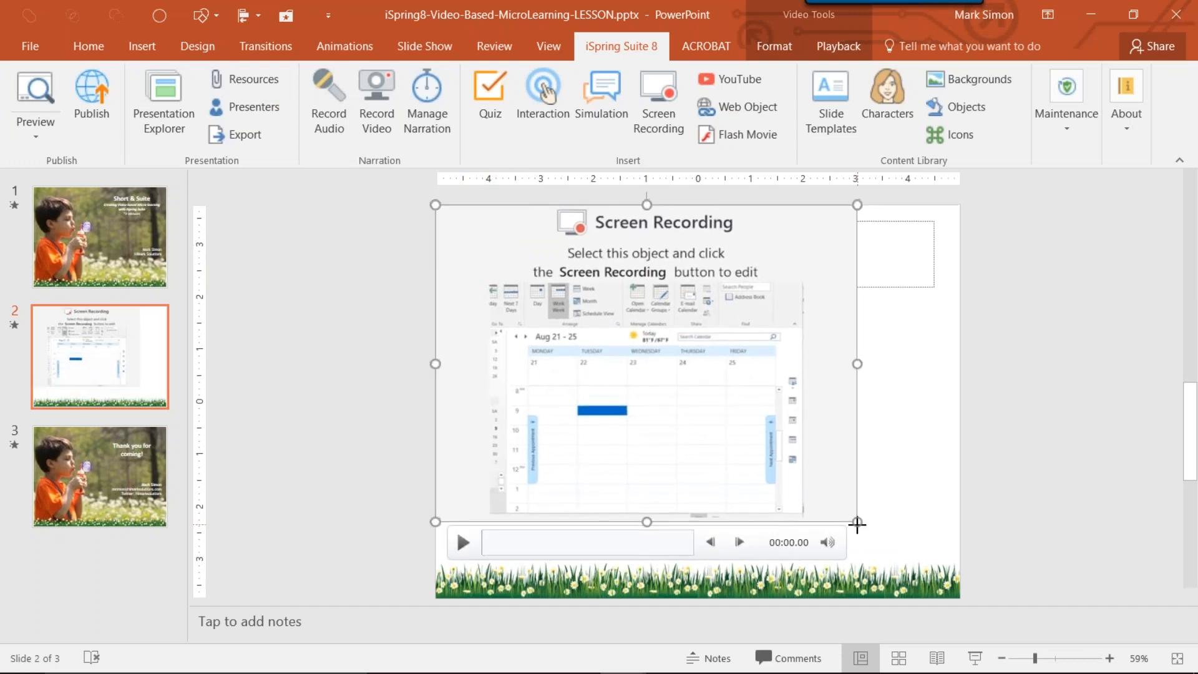
pyautogui.moveTo(861, 527); pyautogui.dragTo(957, 574)
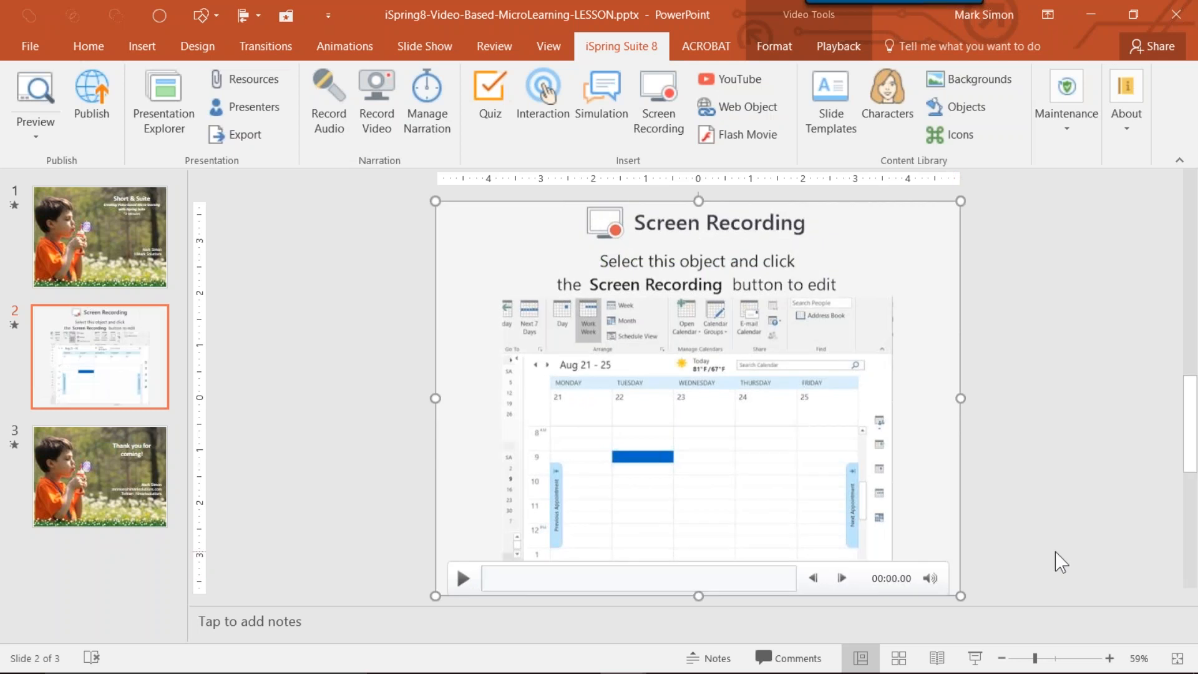
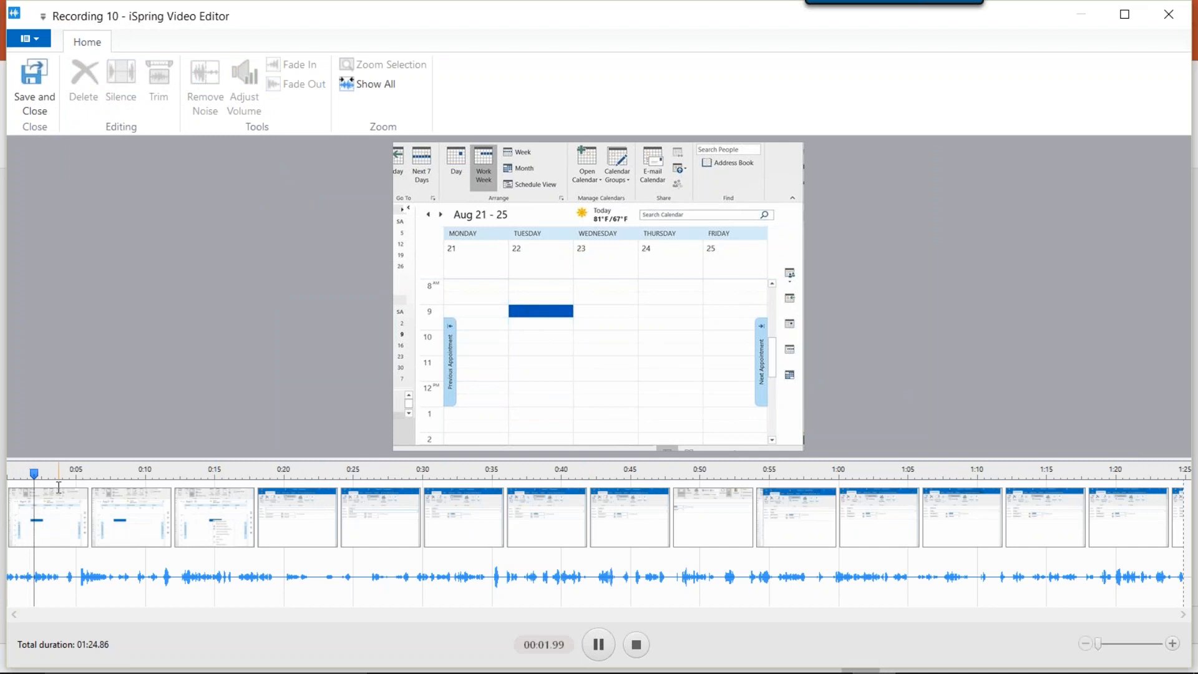
# Play and scrub the recording between about 0:50 and 0:59 to locate where its first part ends.
pyautogui.click(600, 634)
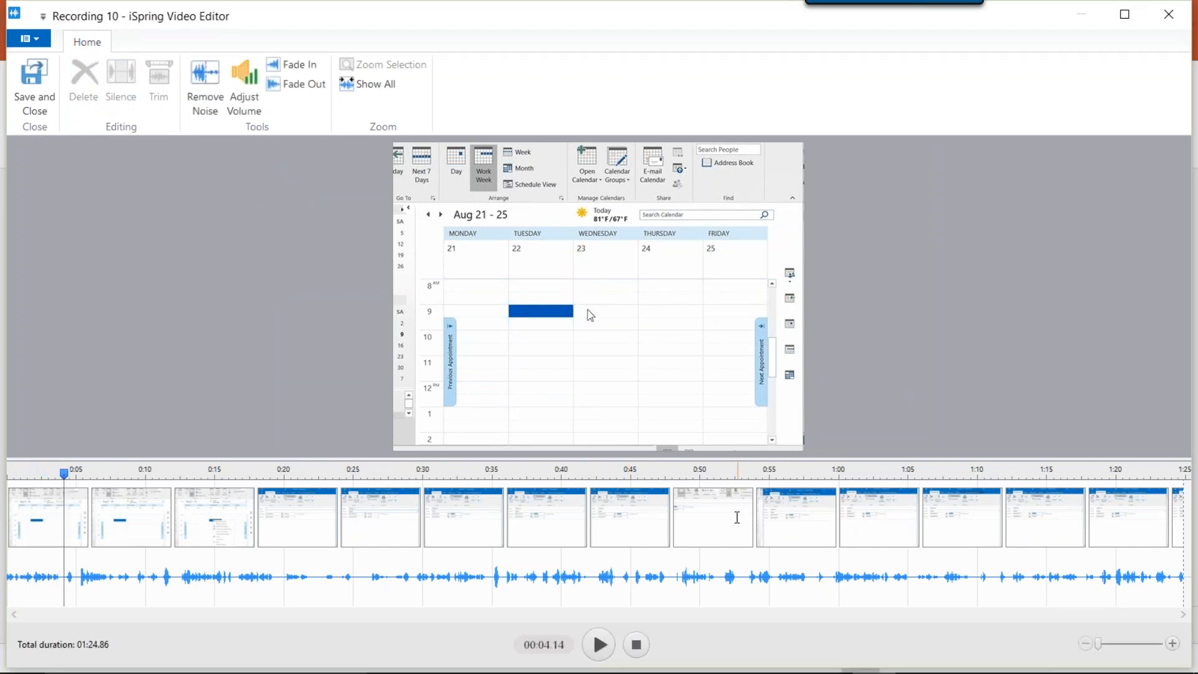
pyautogui.click(722, 504)
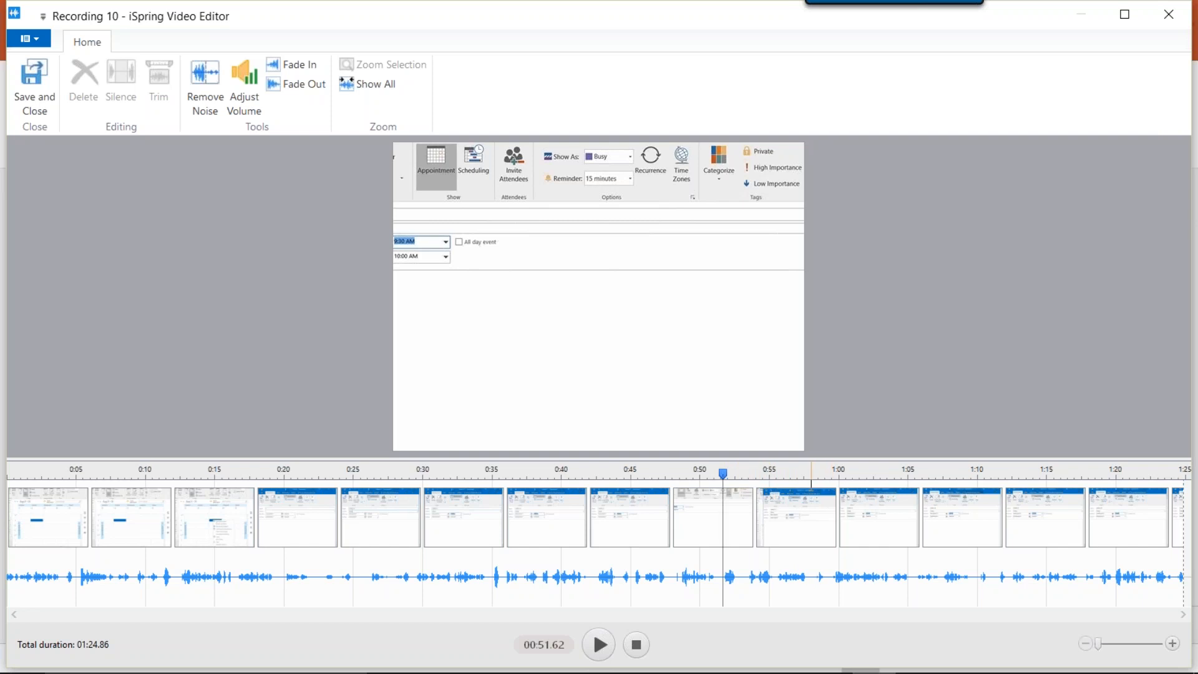
pyautogui.click(782, 474)
pyautogui.moveTo(608, 652)
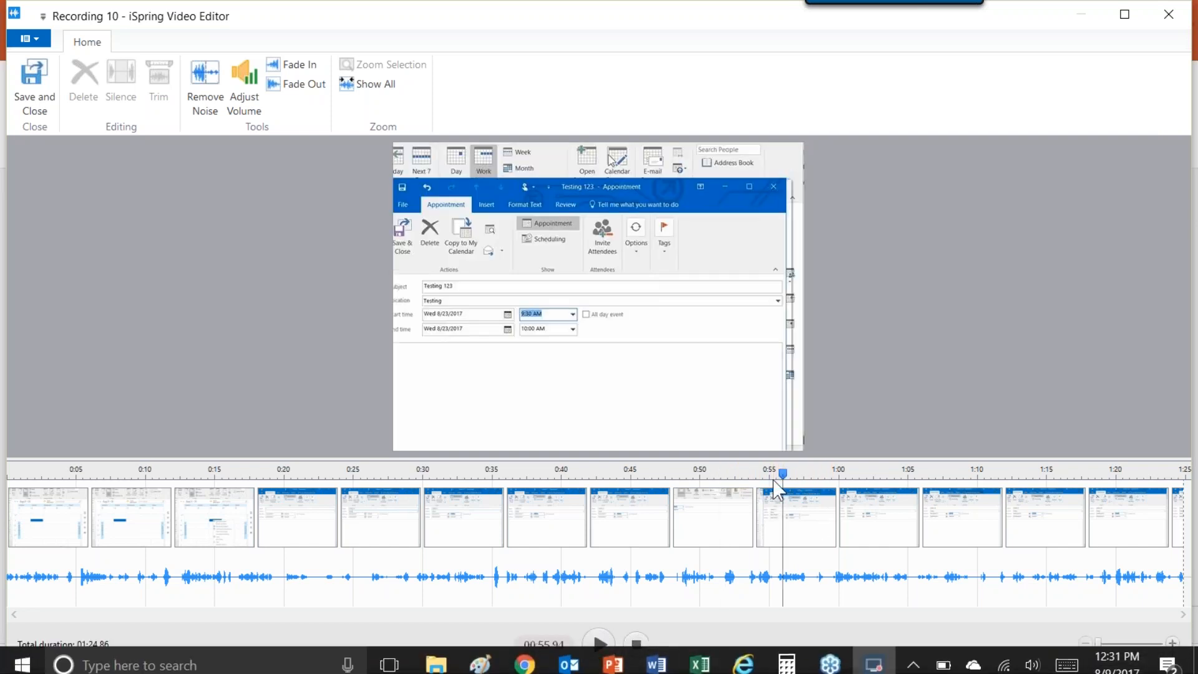
pyautogui.click(696, 474)
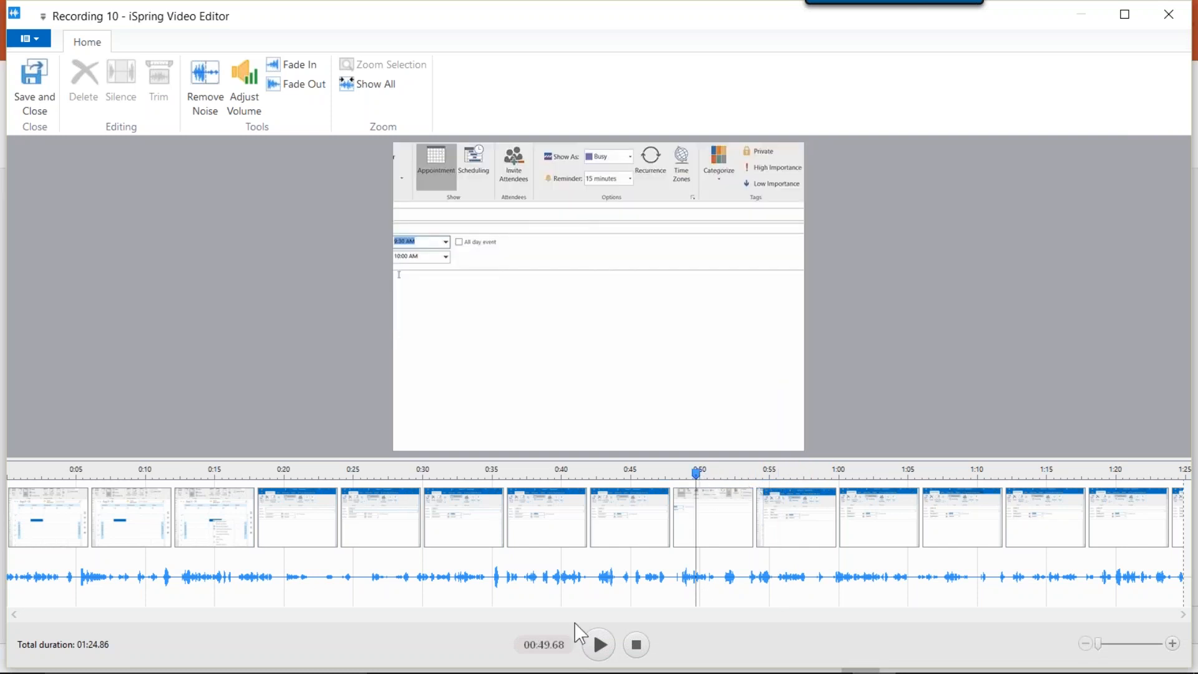
pyautogui.click(601, 640)
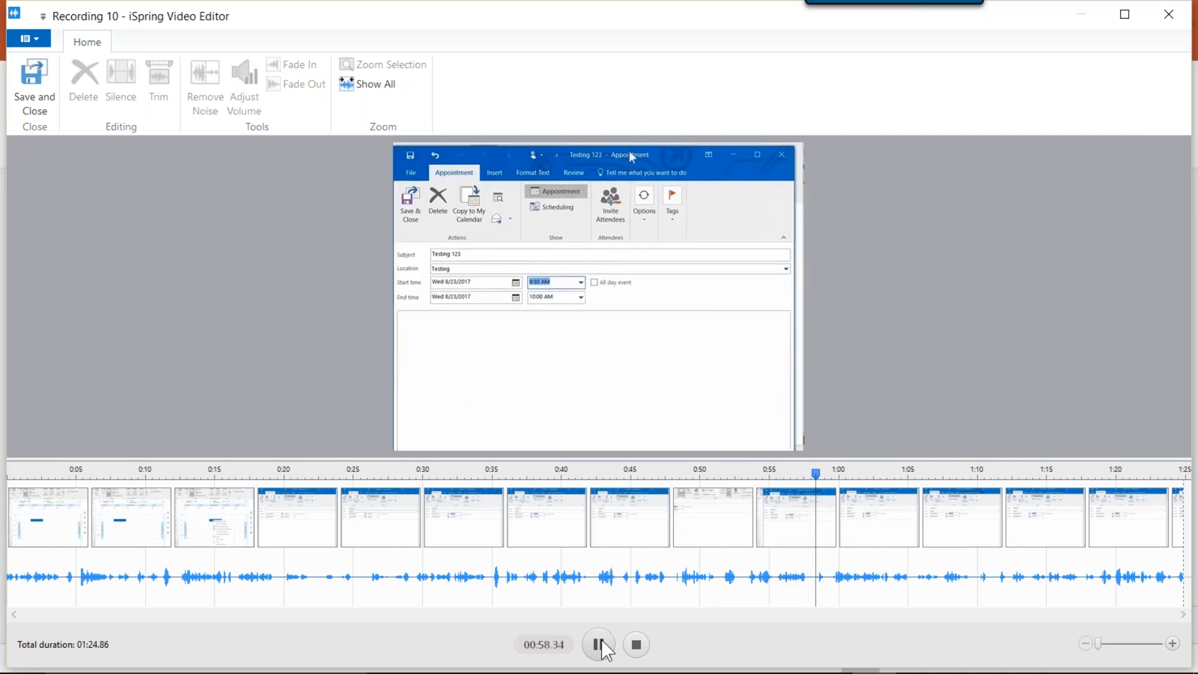
pyautogui.click(600, 643)
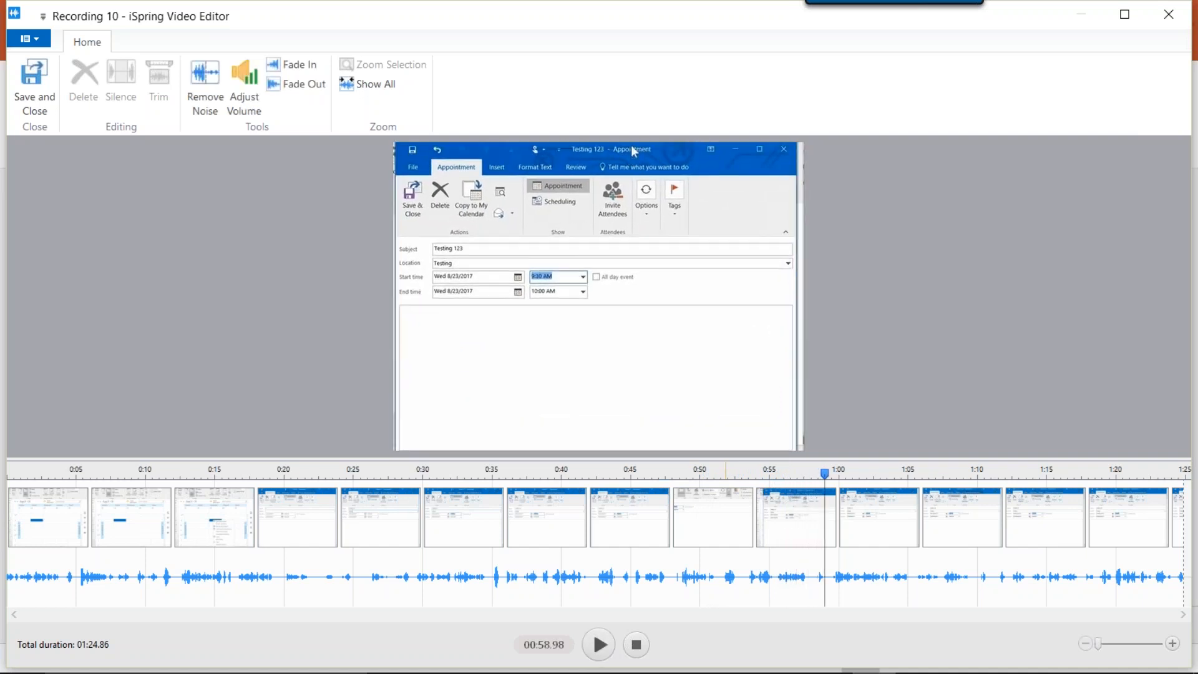
pyautogui.click(758, 479)
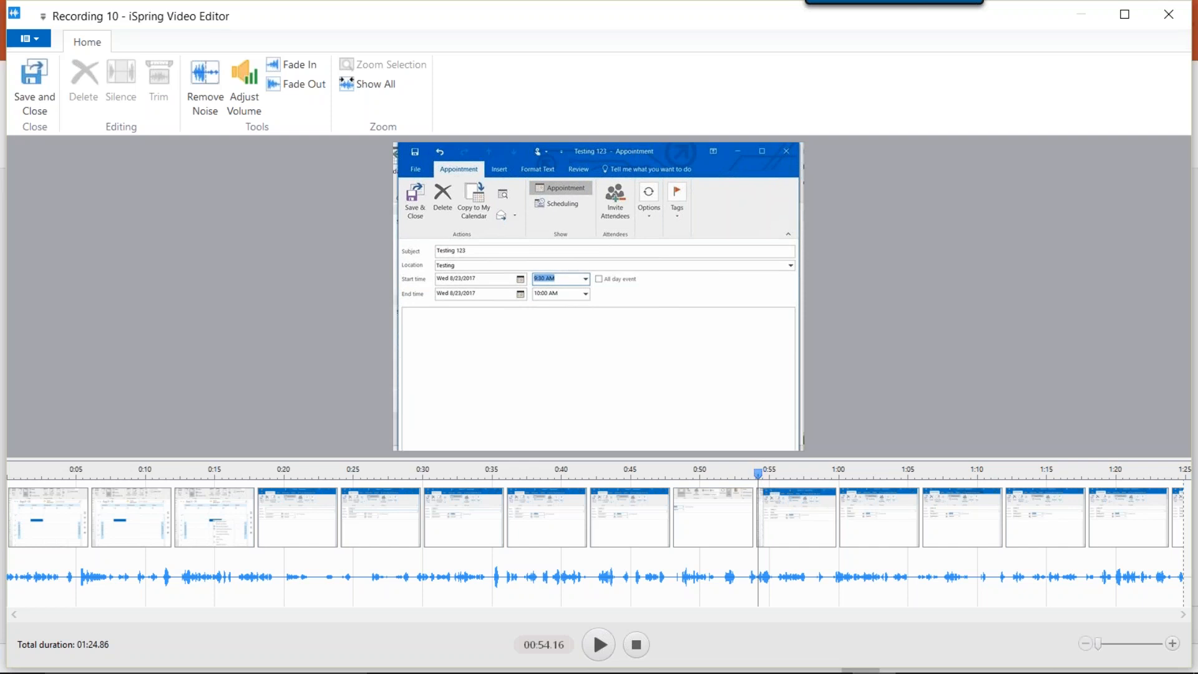
# Try trimming the recording to its first 54 seconds, and close the video editor and iSpring Cam without saving.
pyautogui.moveTo(755, 488); pyautogui.dragTo(7, 452)
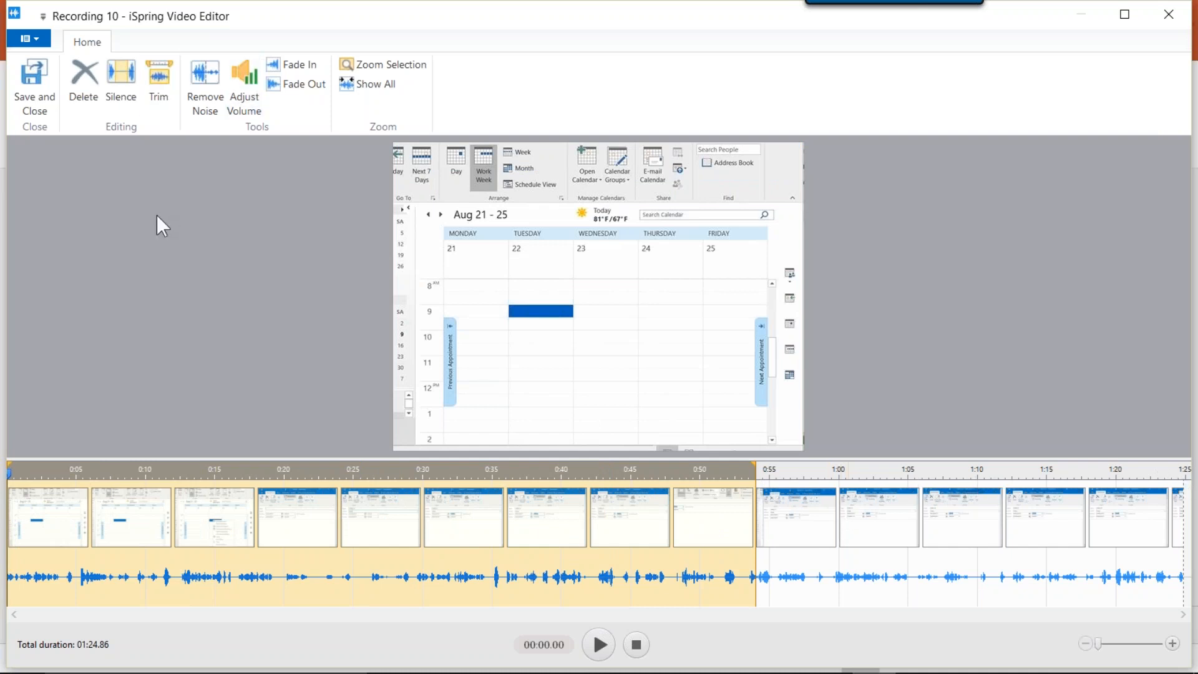
pyautogui.click(159, 86)
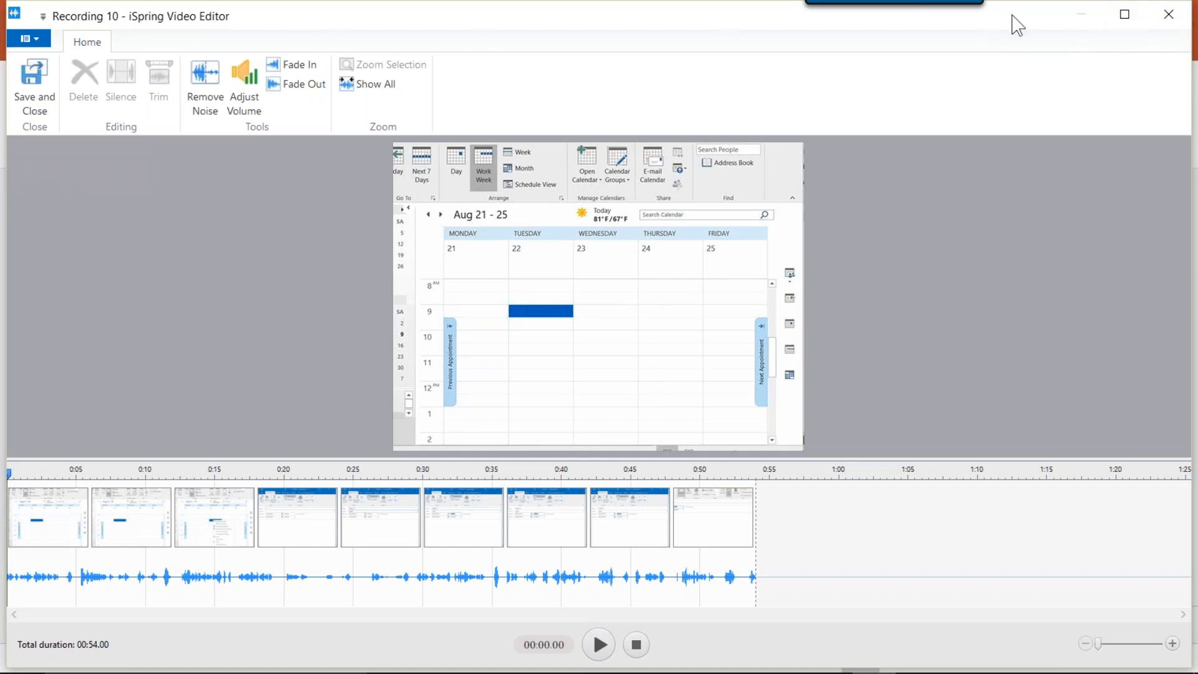
pyautogui.moveTo(1009, 31); pyautogui.dragTo(961, 57)
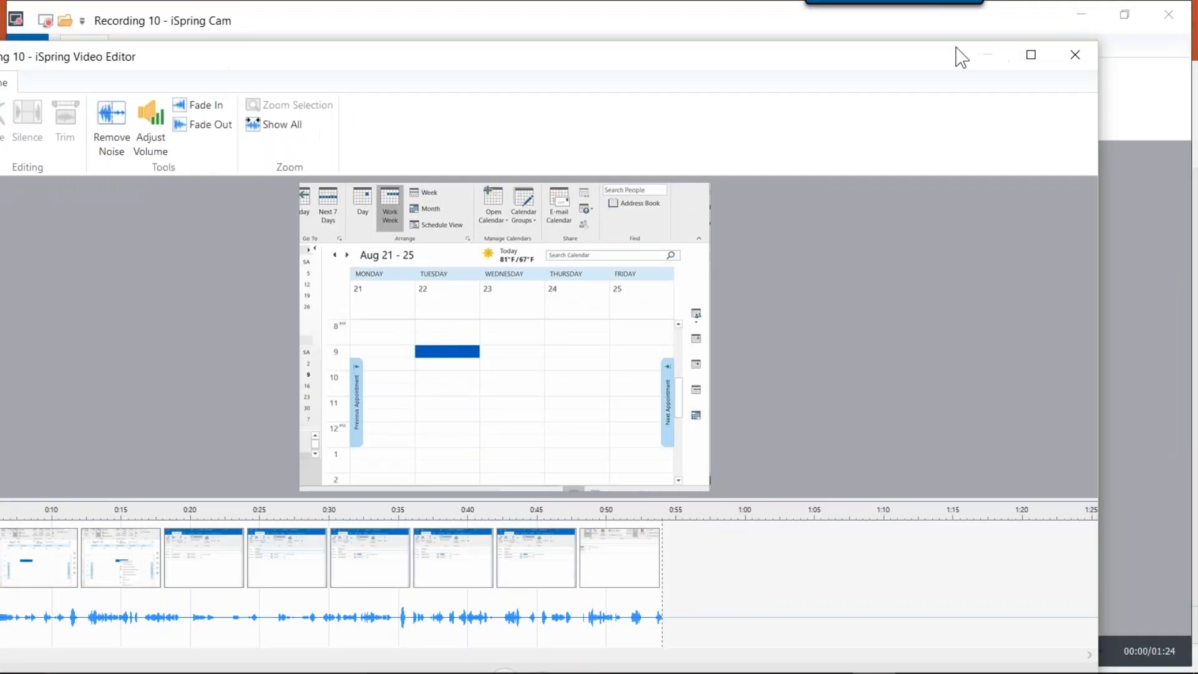
pyautogui.click(1080, 53)
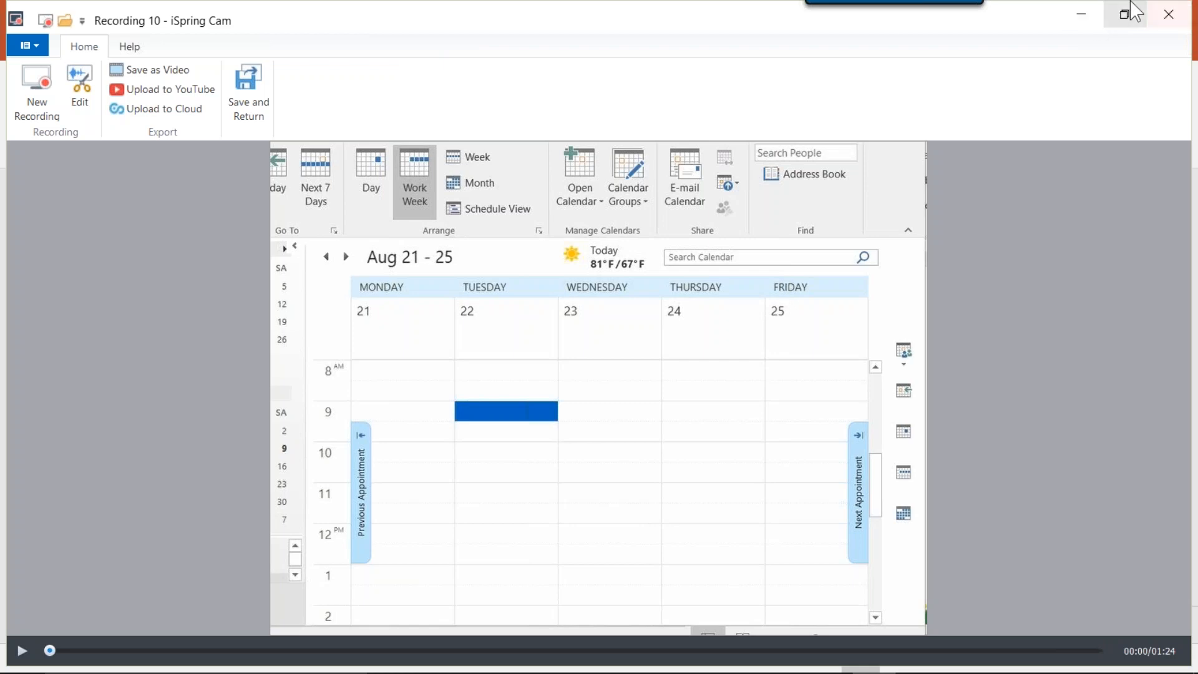
pyautogui.click(1168, 14)
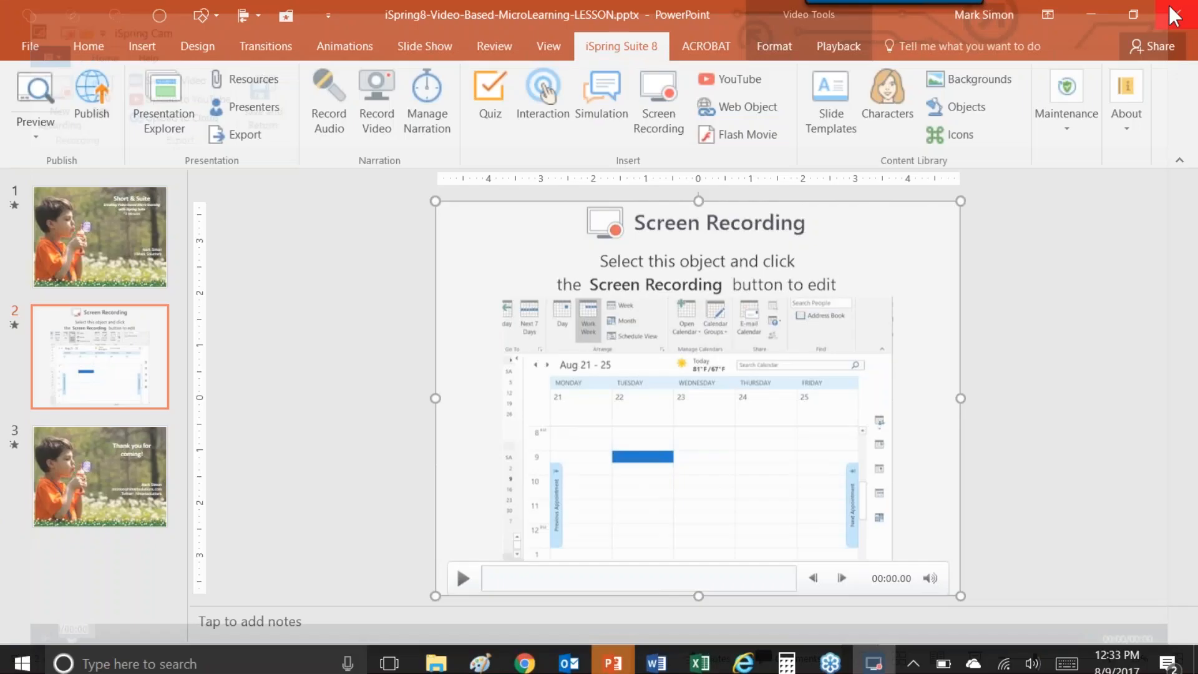
# Duplicate slide 2 with its screen recording and compare the original with the copy.
pyautogui.click(124, 353)
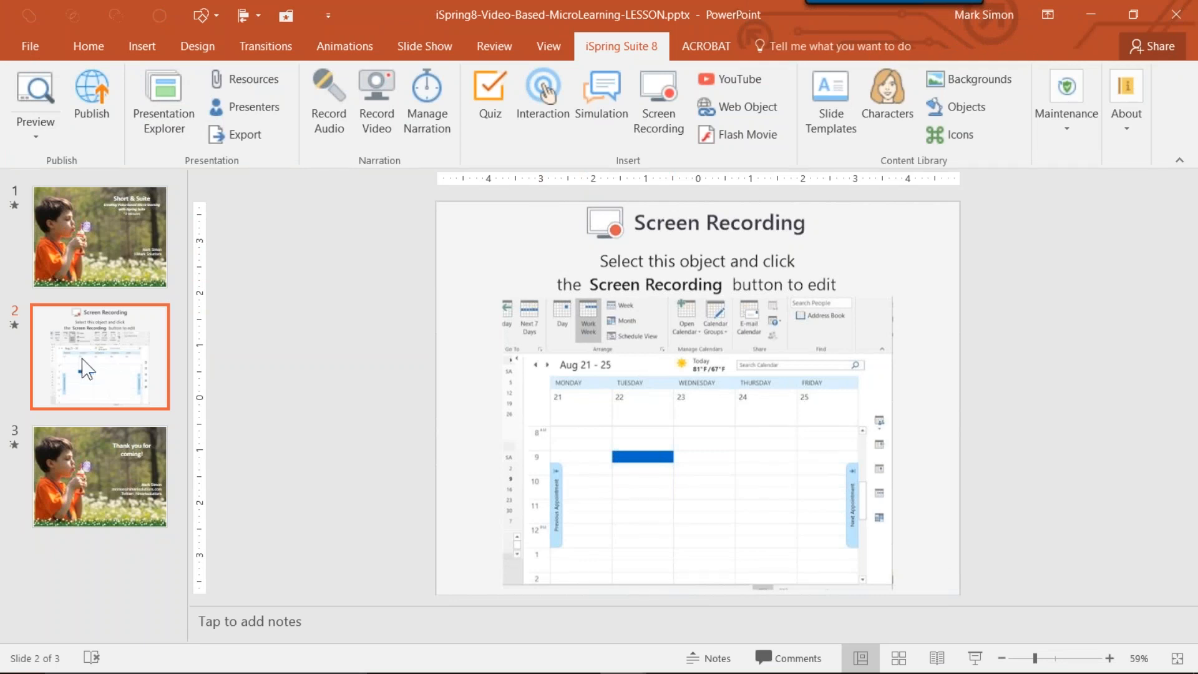
pyautogui.hotkey('ctrl', 'd')
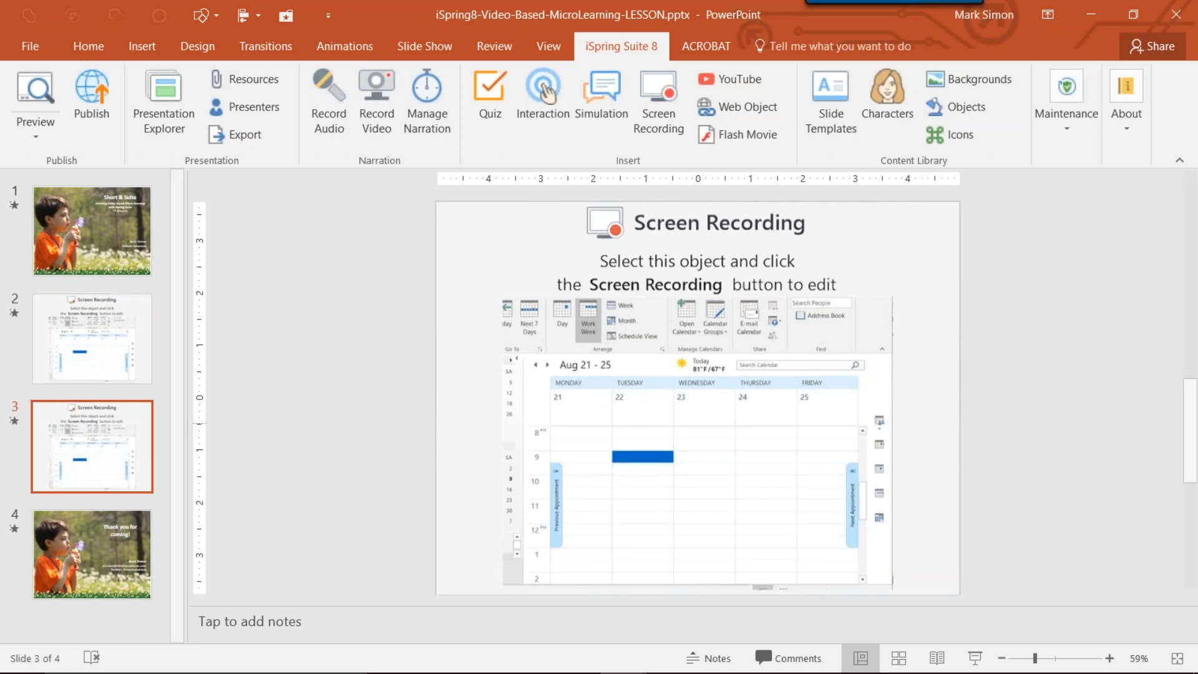
pyautogui.click(620, 282)
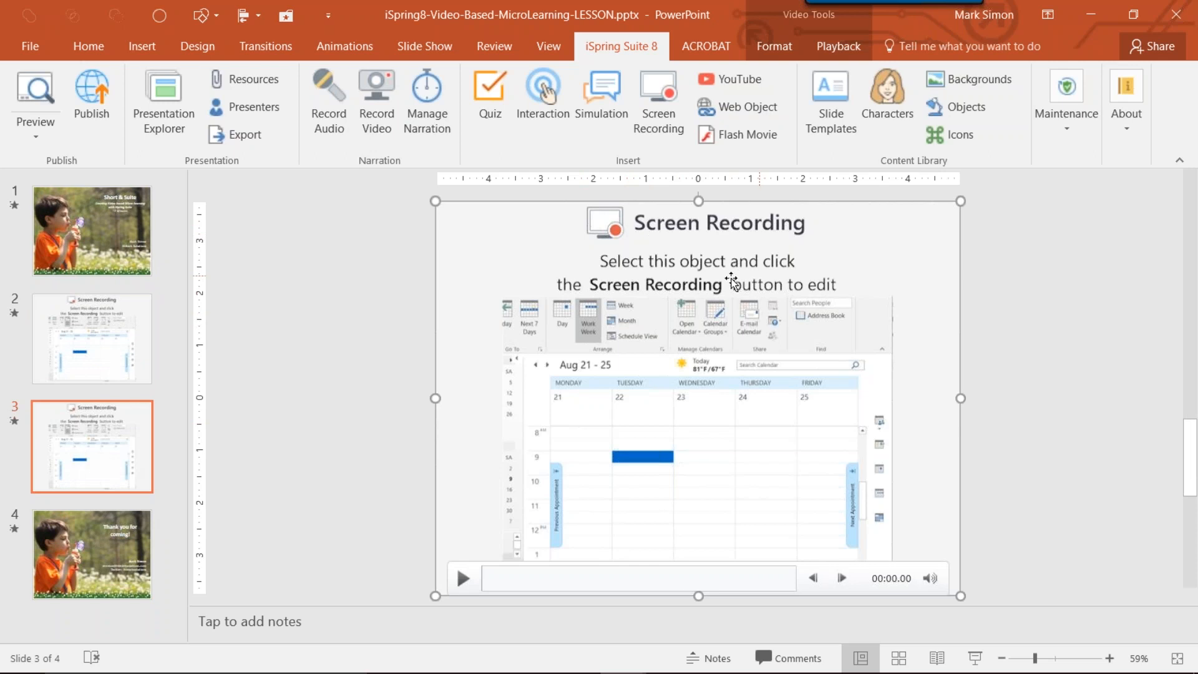
pyautogui.click(69, 290)
pyautogui.click(71, 305)
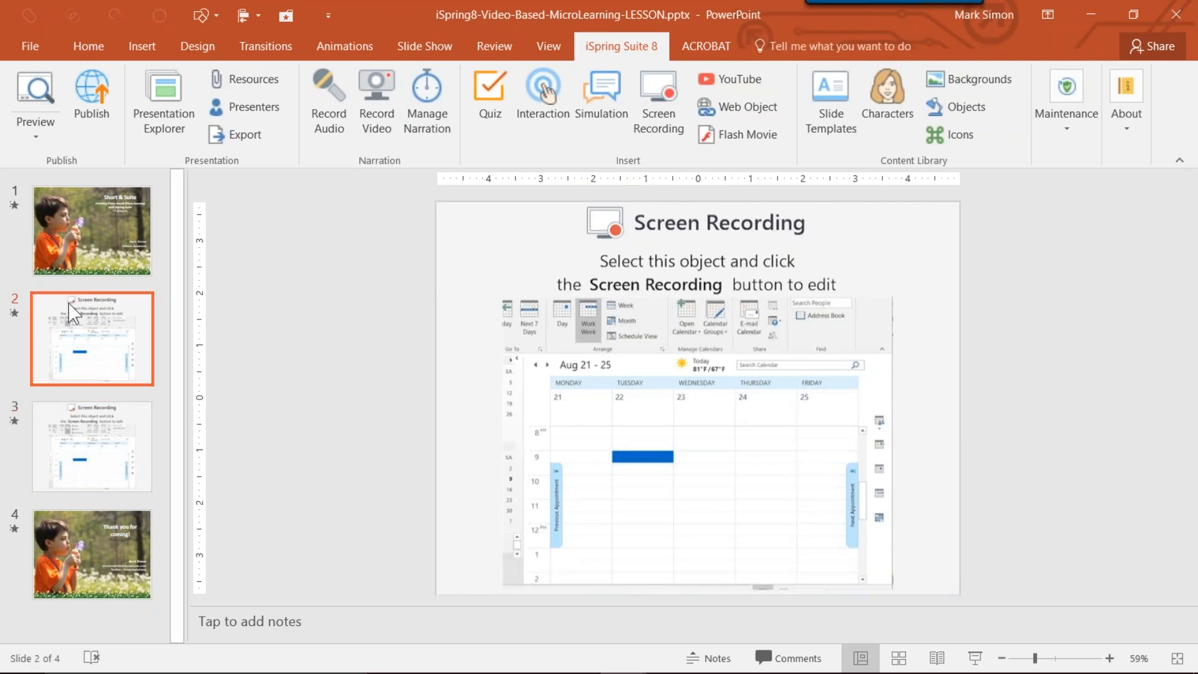
pyautogui.click(128, 453)
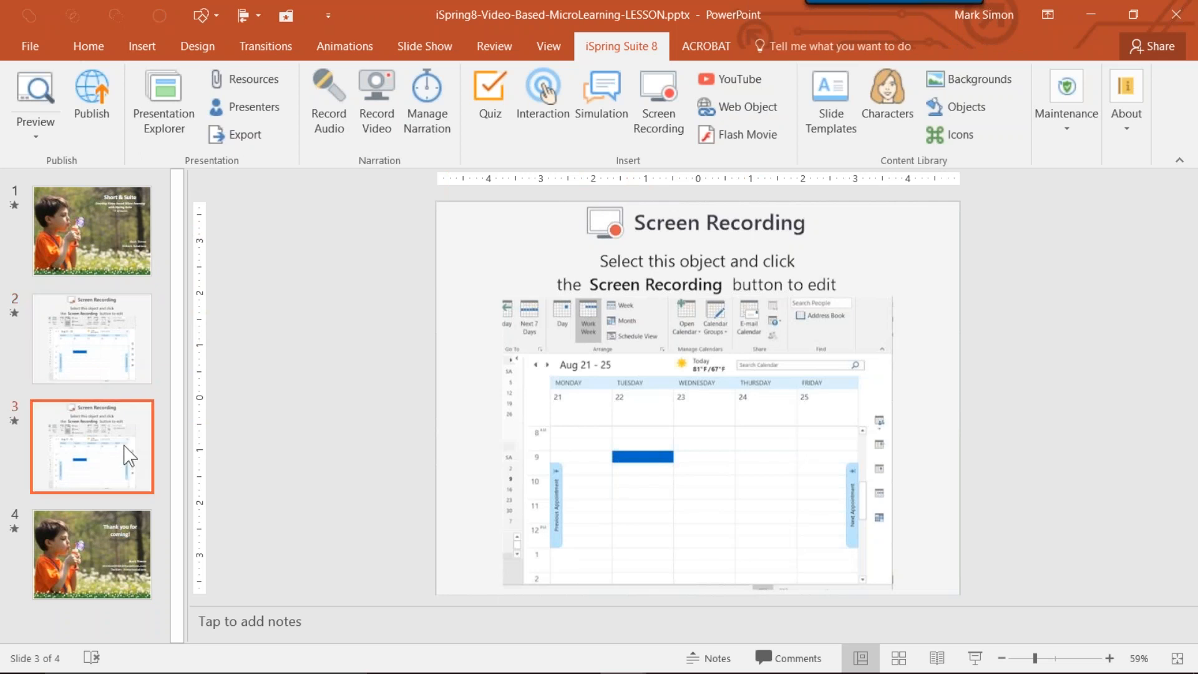
# Trim the screen recording on slide 2 to its first 54 seconds, and save and return it to the slide.
pyautogui.click(124, 350)
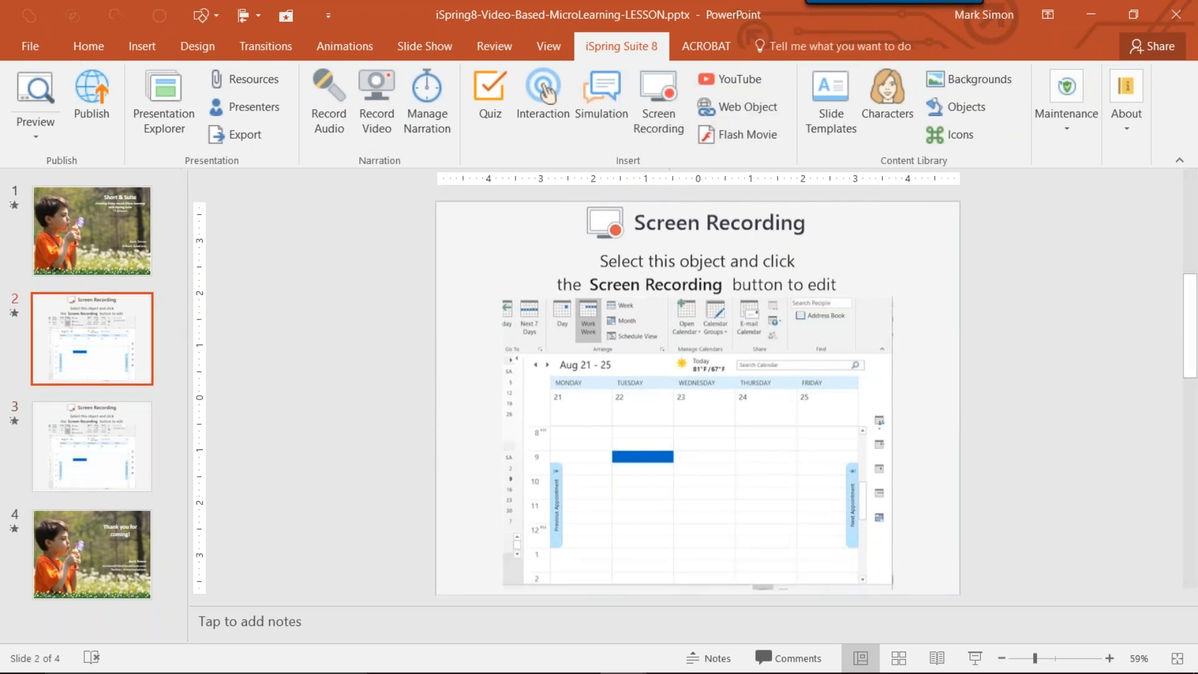
pyautogui.click(658, 268)
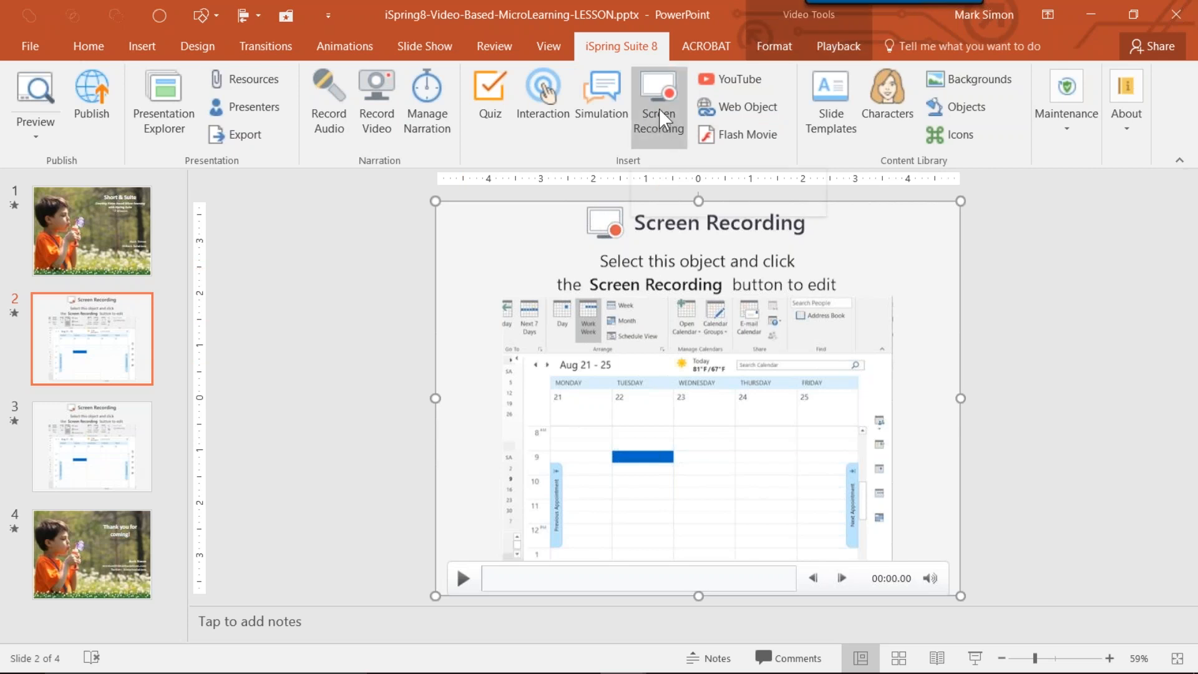
pyautogui.click(660, 104)
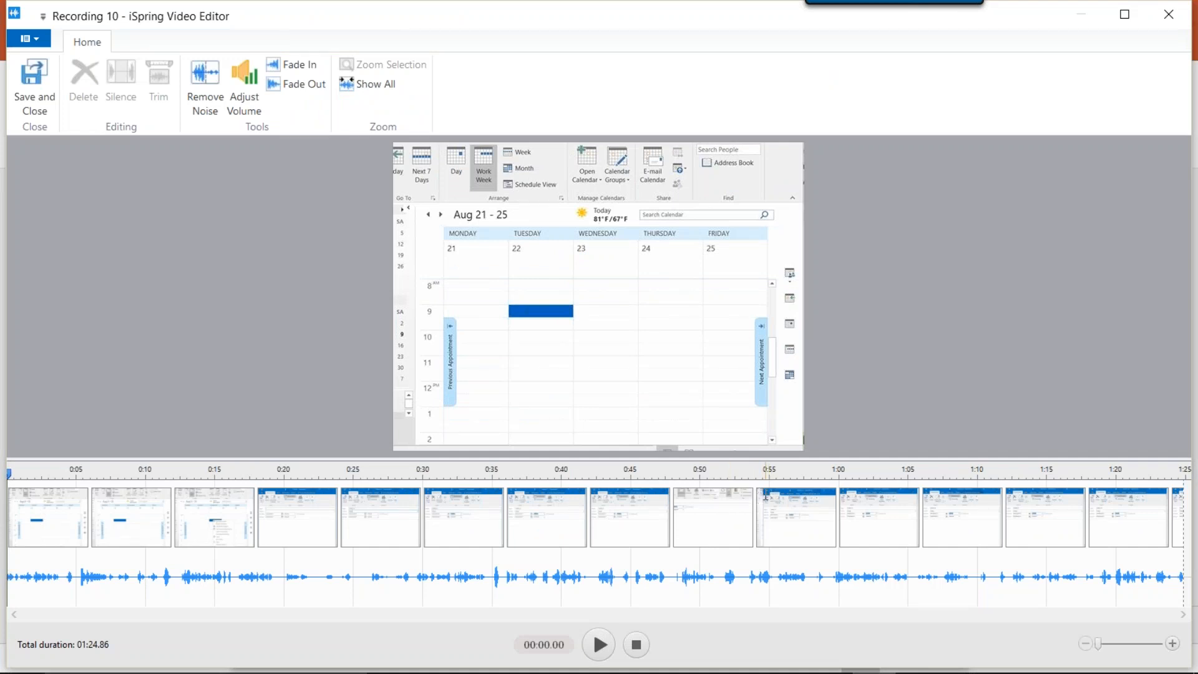
pyautogui.moveTo(757, 494); pyautogui.dragTo(9, 499)
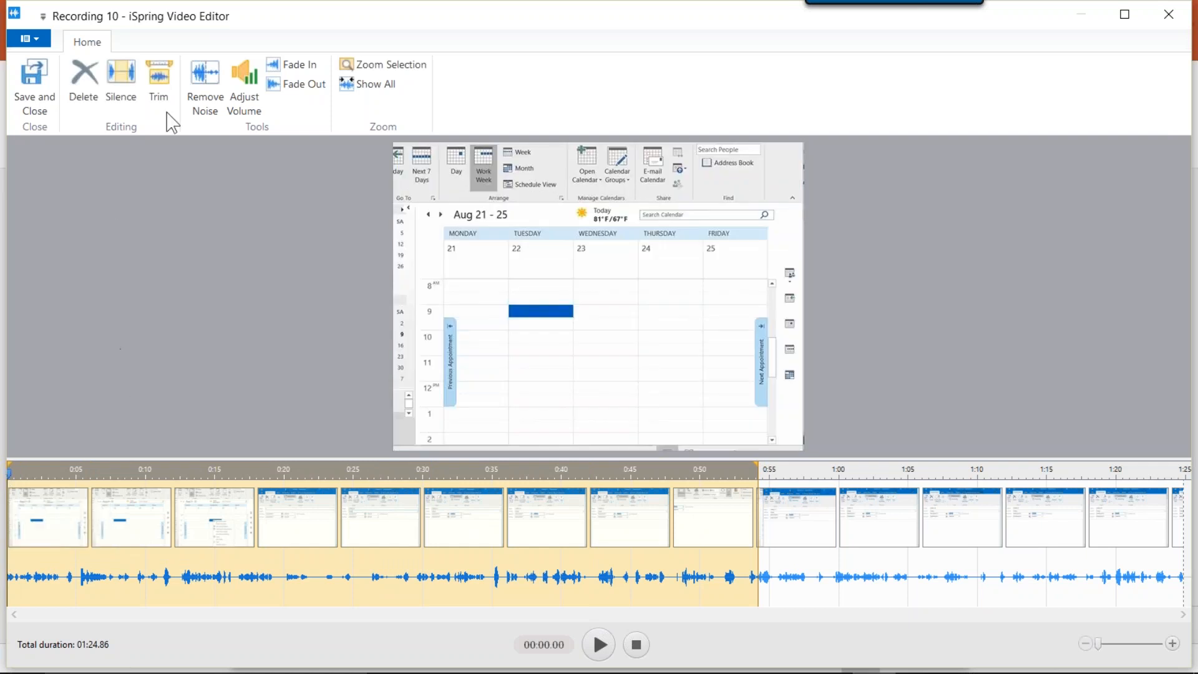
pyautogui.click(157, 85)
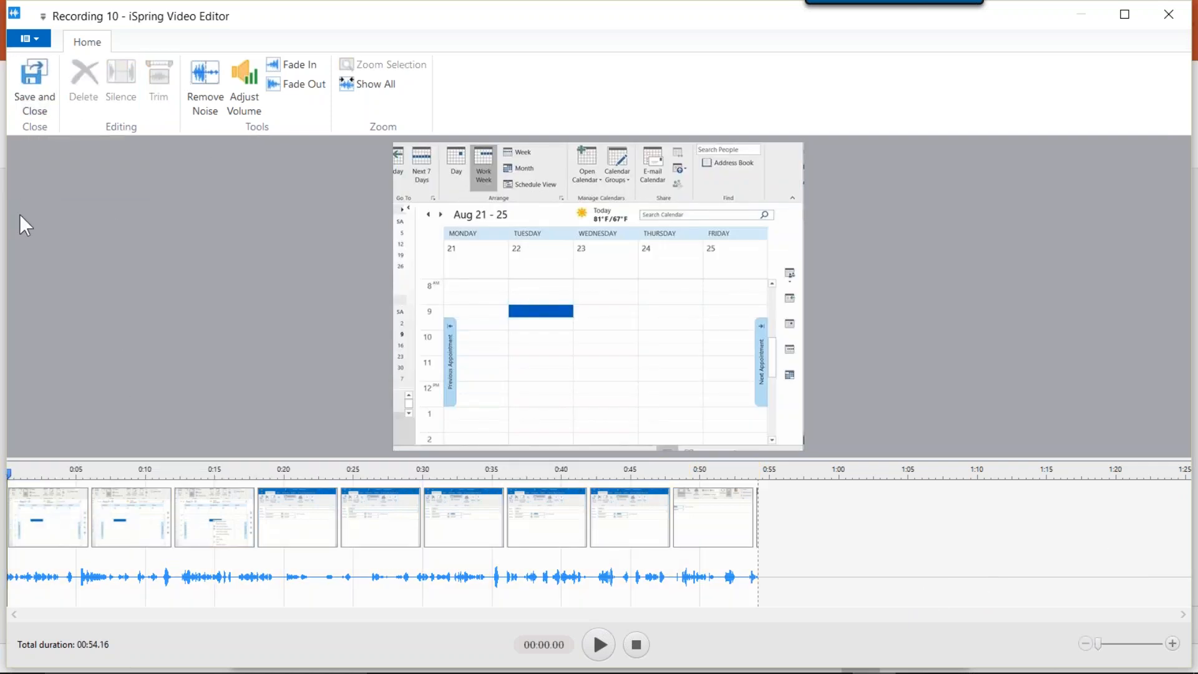
pyautogui.click(36, 71)
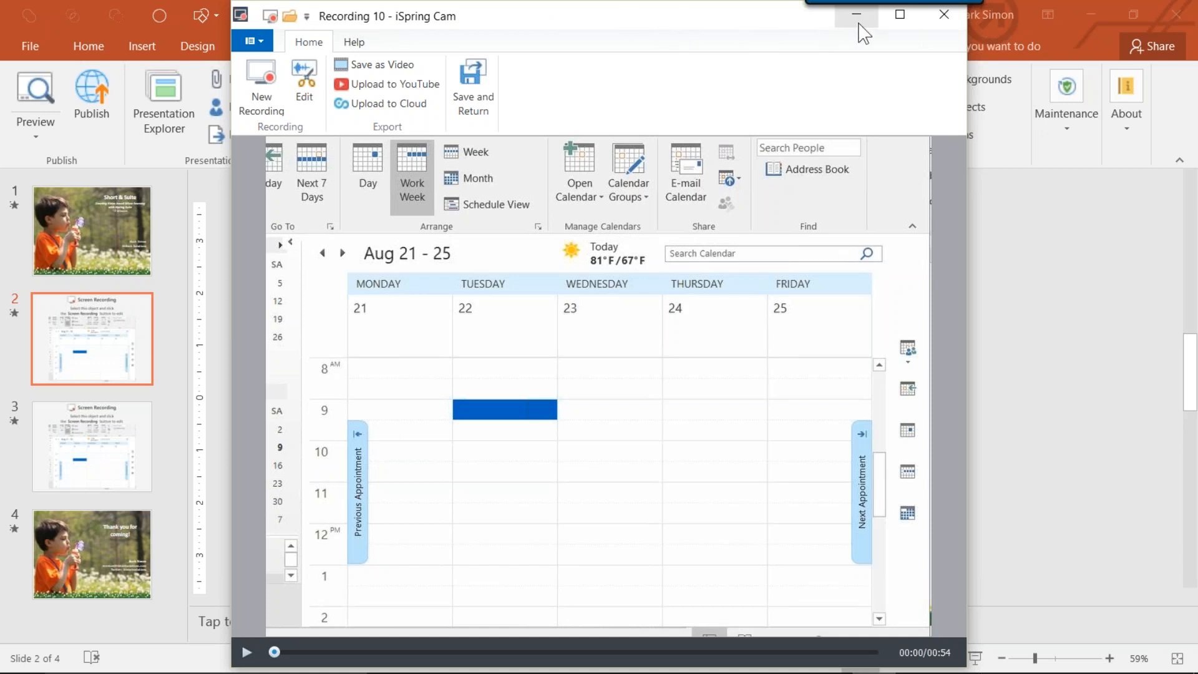
pyautogui.click(466, 87)
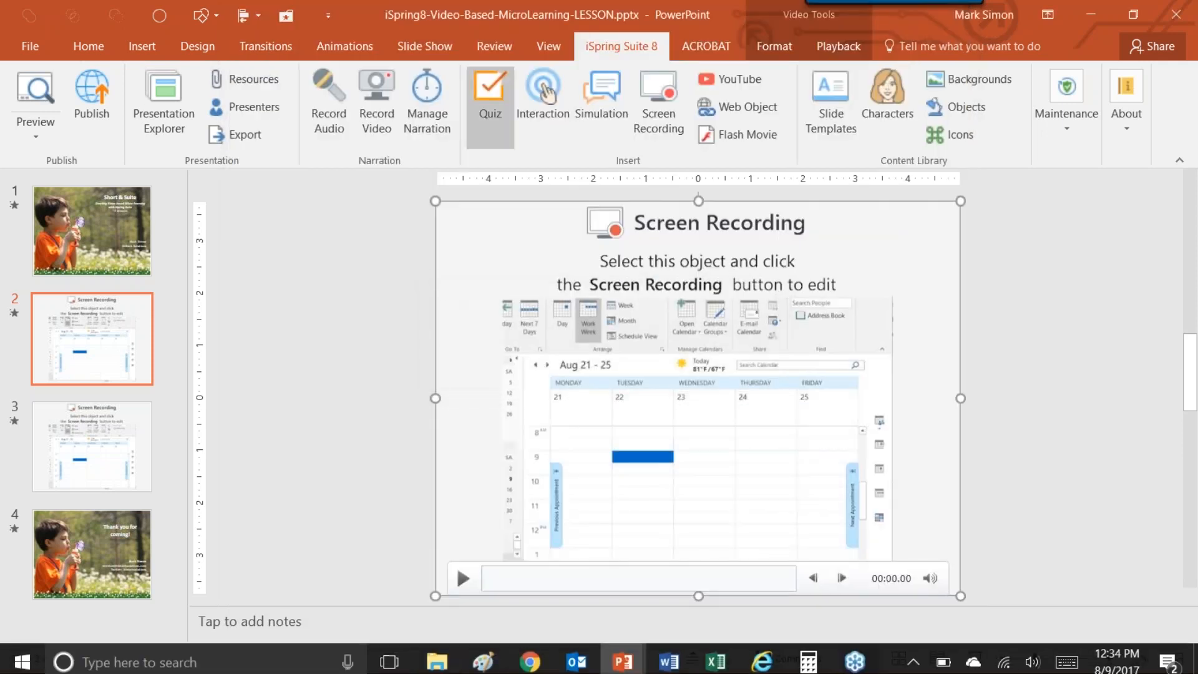
# Make an extra duplicate of slide 3 and delete that copy.
pyautogui.click(137, 433)
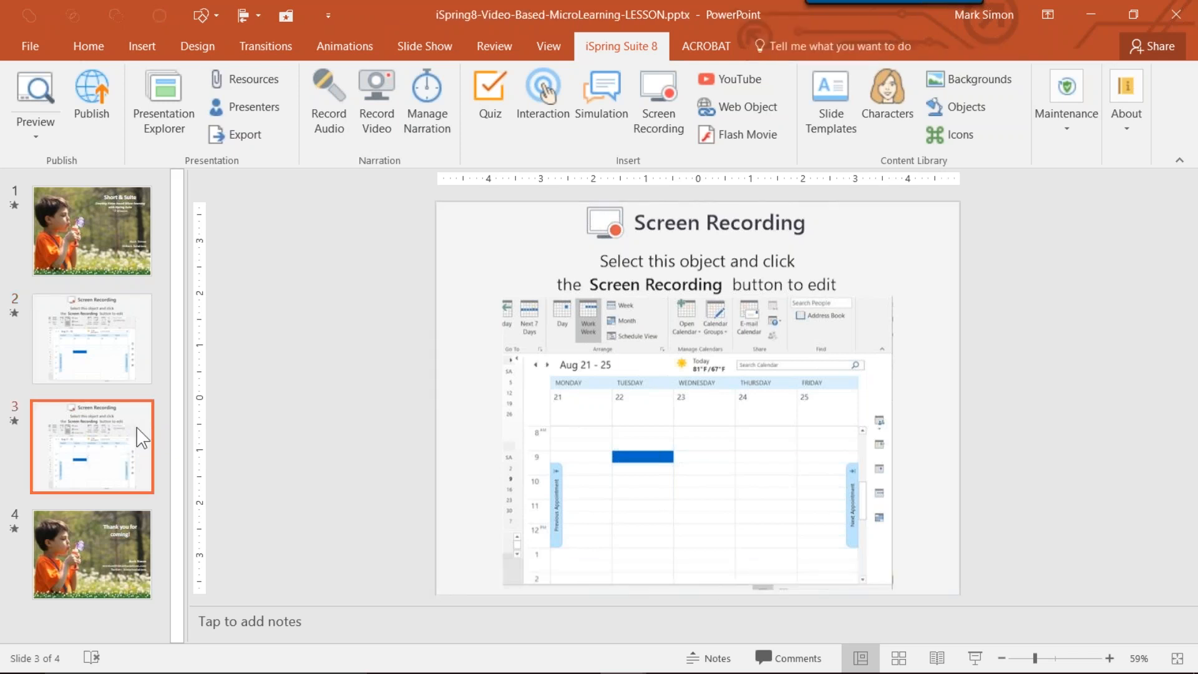
pyautogui.rightClick(137, 429)
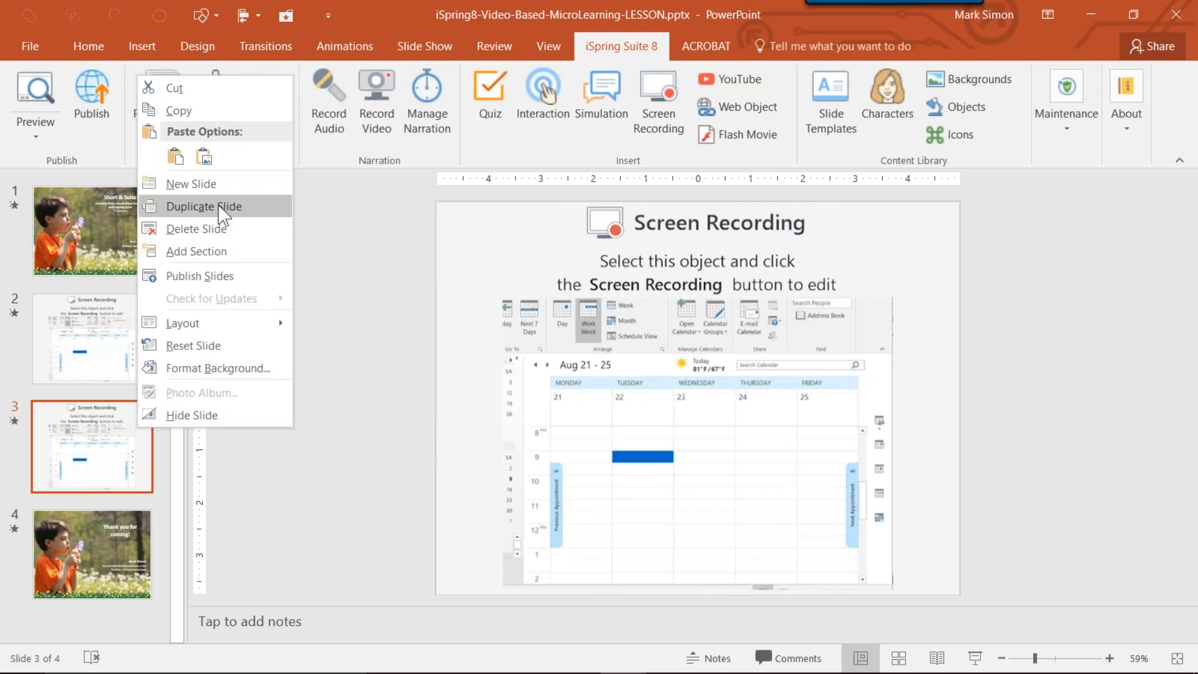
pyautogui.click(265, 219)
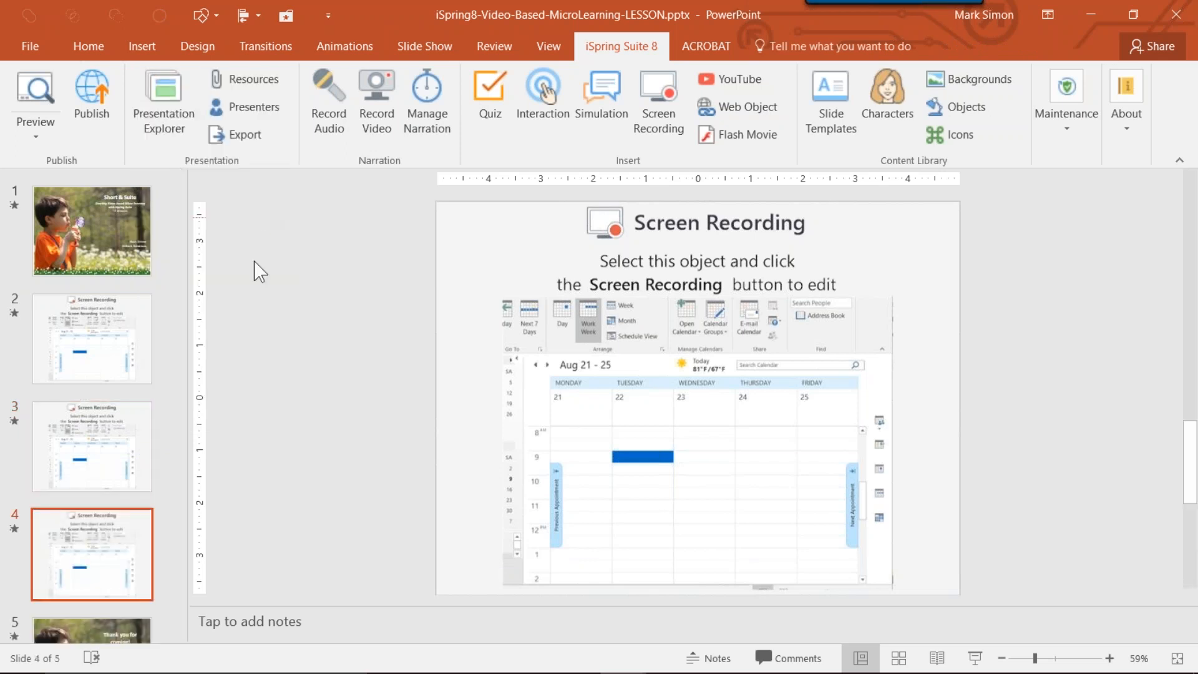
pyautogui.rightClick(123, 577)
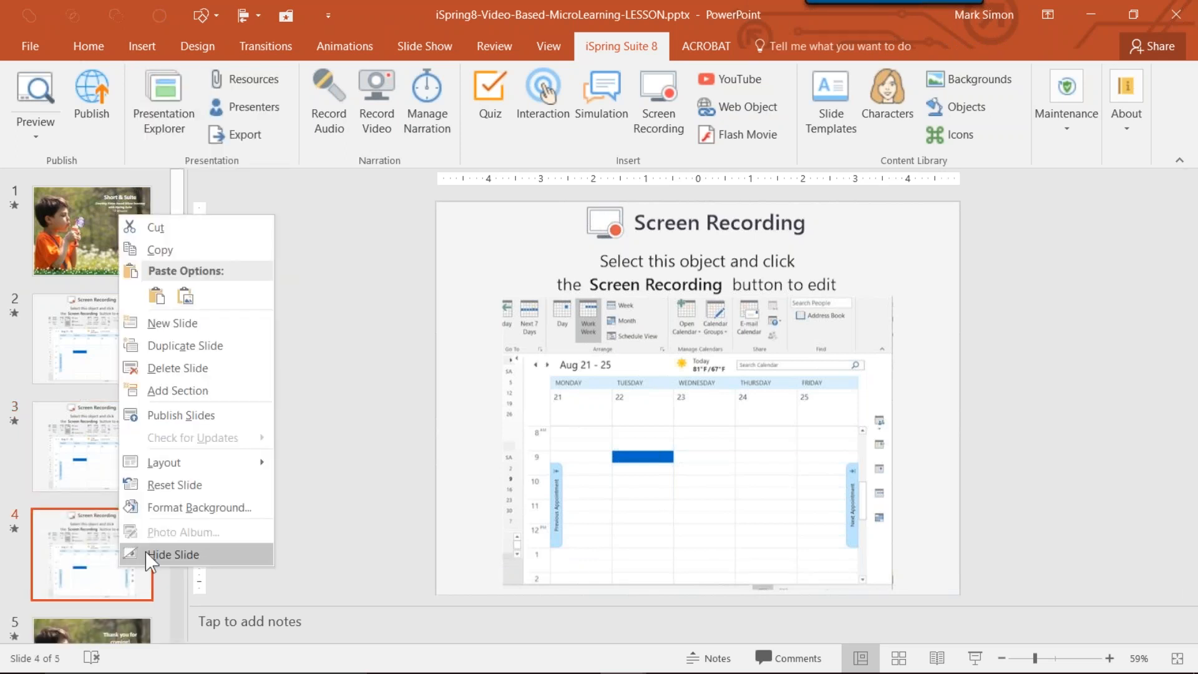
pyautogui.click(210, 374)
# Open the screen recording from slide 3 in the iSpring Video Editor and maximize the editor window.
pyautogui.click(108, 465)
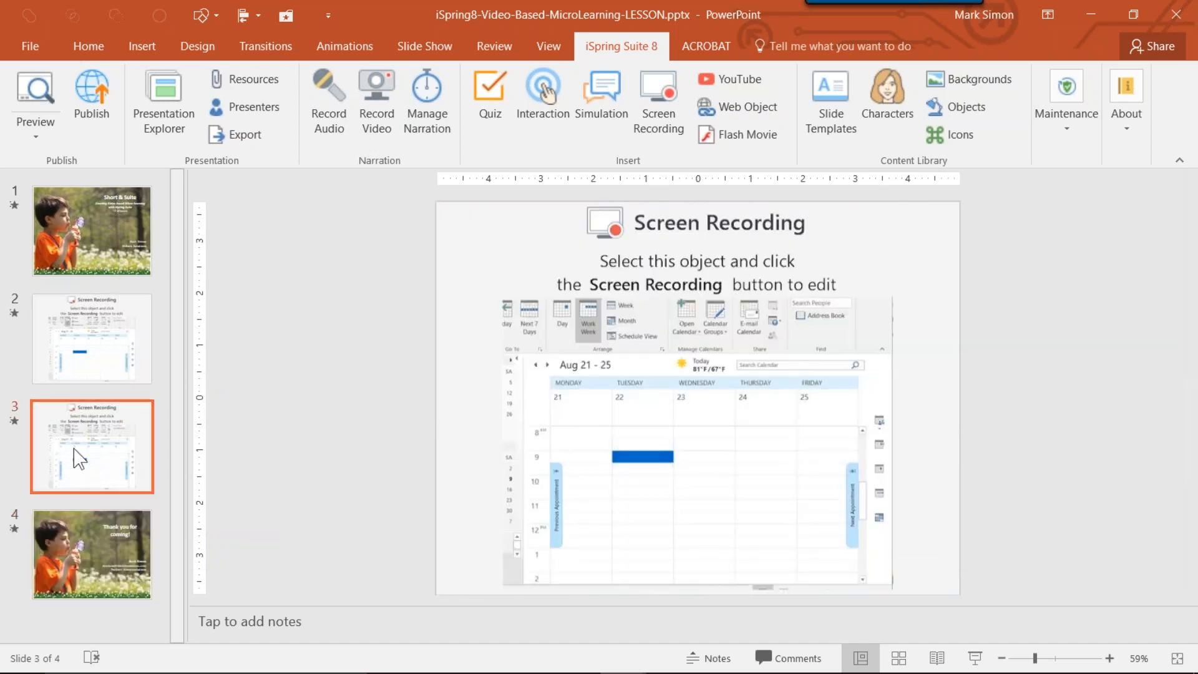
pyautogui.moveTo(583, 298)
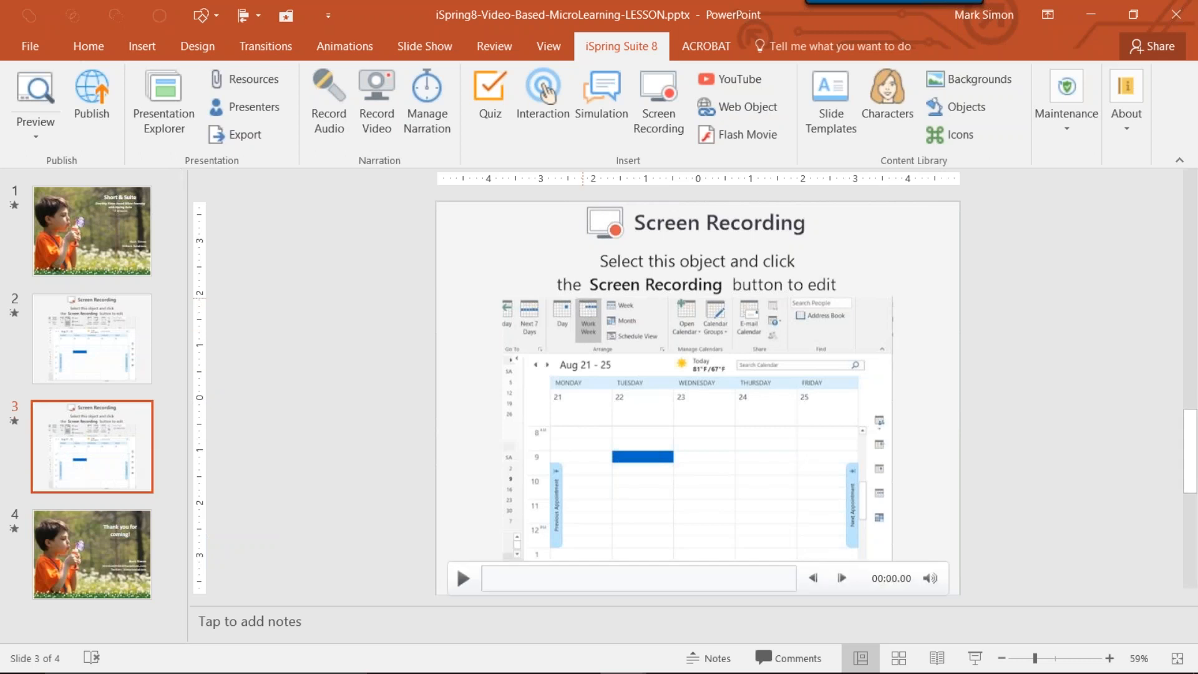
pyautogui.click(583, 298)
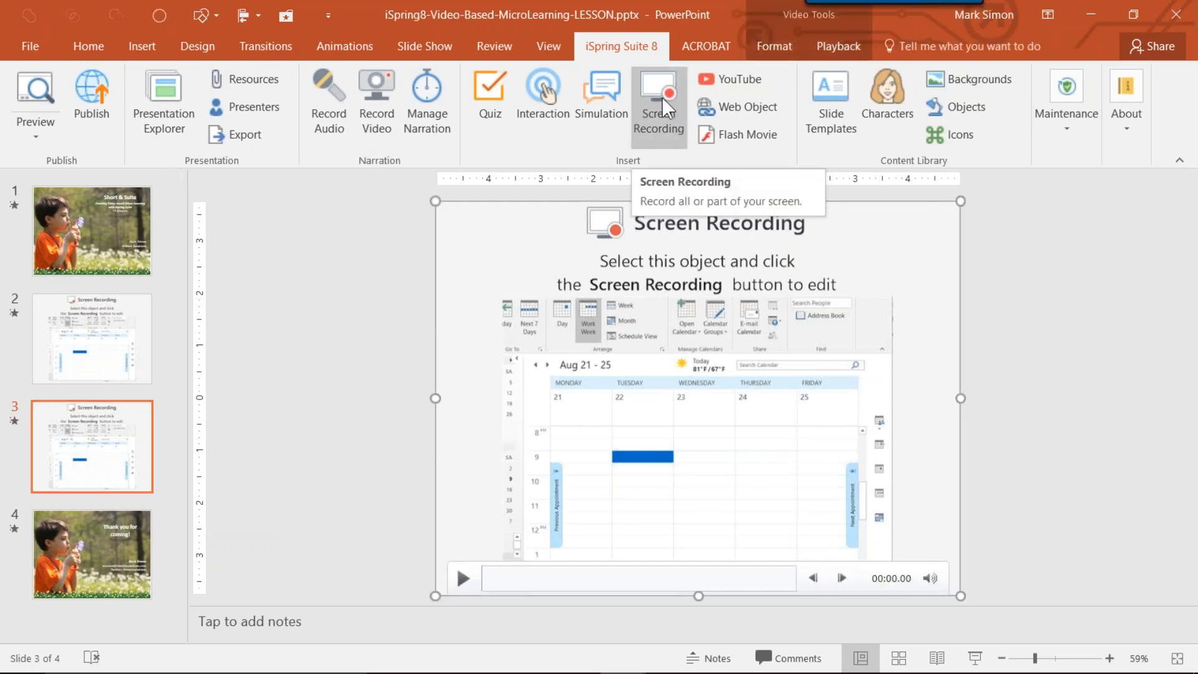
pyautogui.click(661, 97)
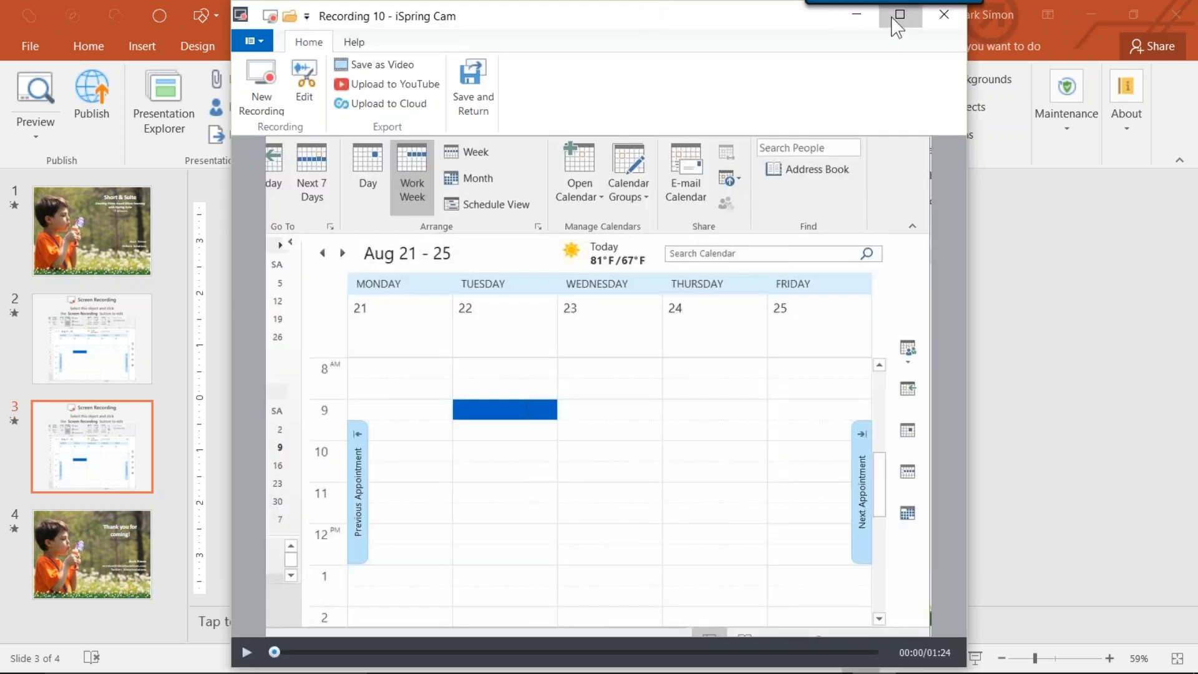
pyautogui.click(899, 13)
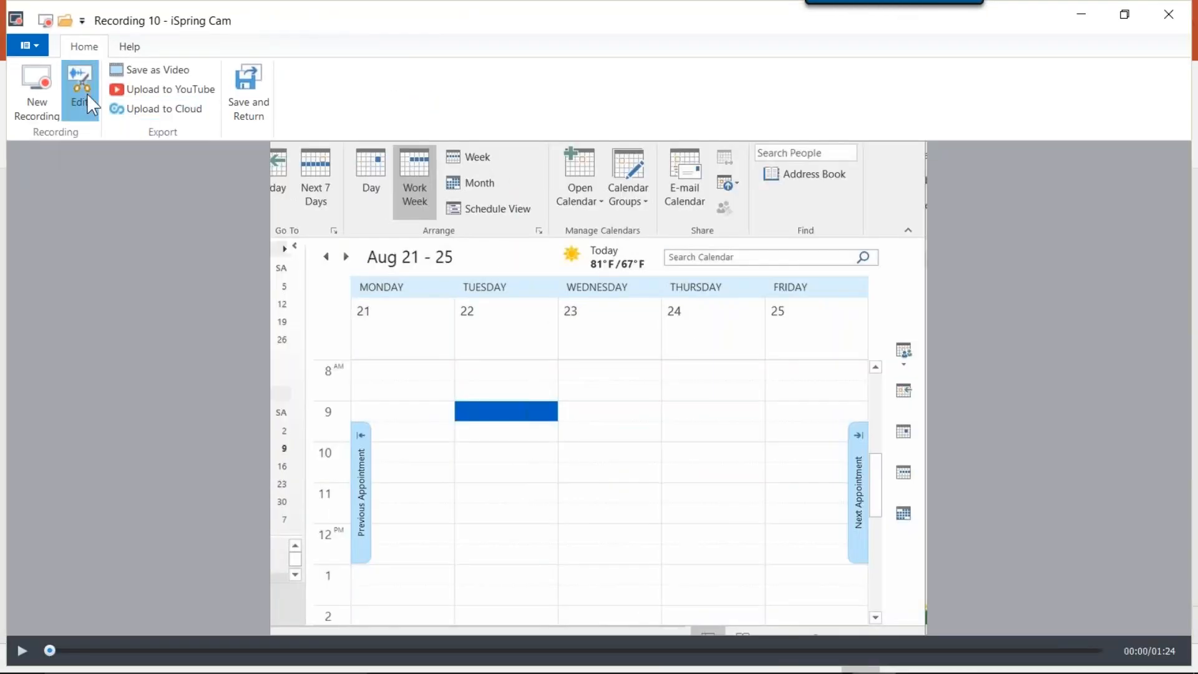
pyautogui.click(81, 93)
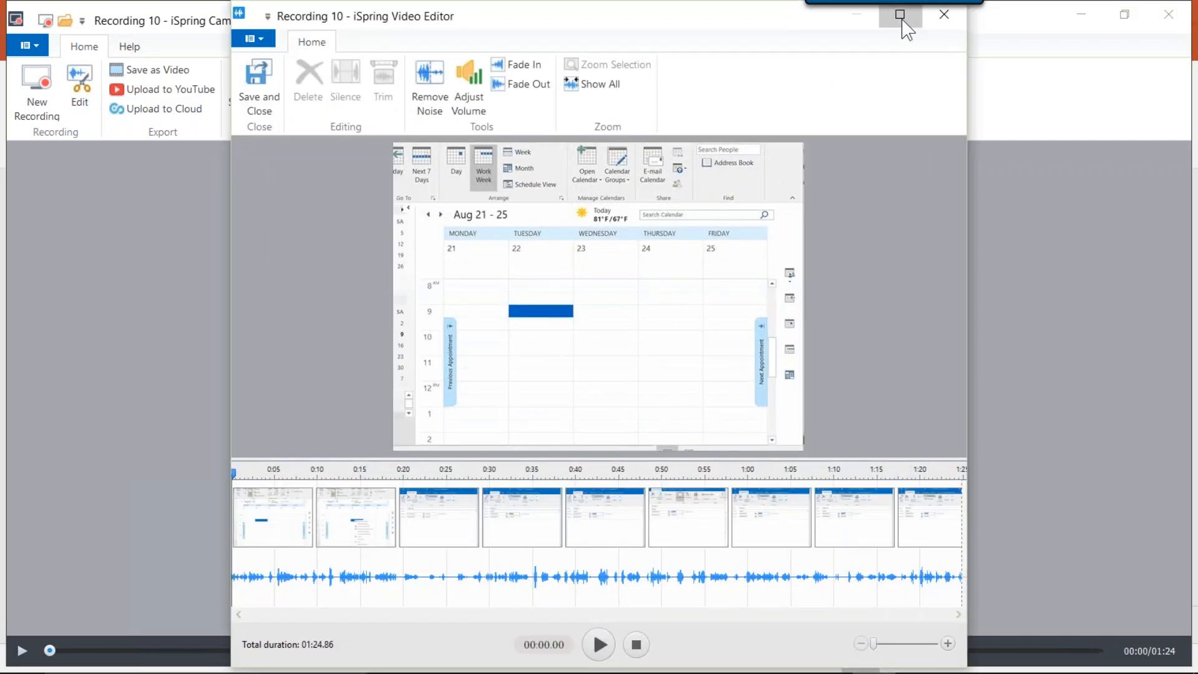
pyautogui.click(901, 17)
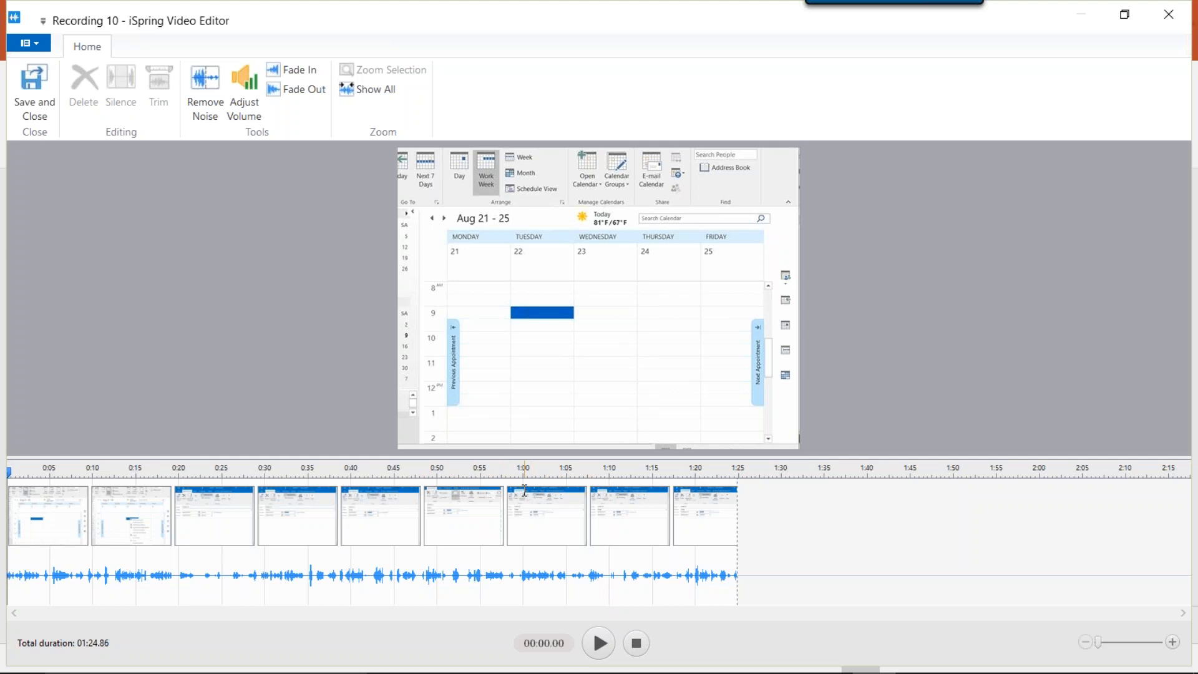
# Trim the screen recording to the part from 1:00 to the end, and save and return it to slide 3.
pyautogui.moveTo(524, 490); pyautogui.dragTo(787, 511)
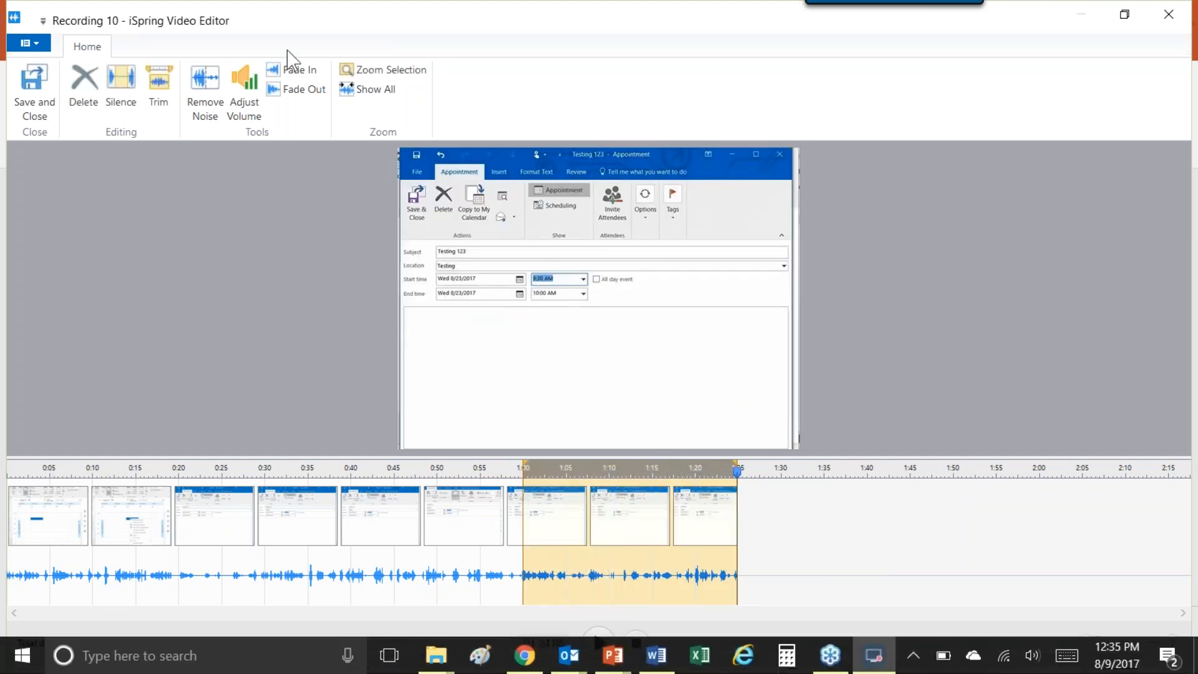
pyautogui.click(156, 88)
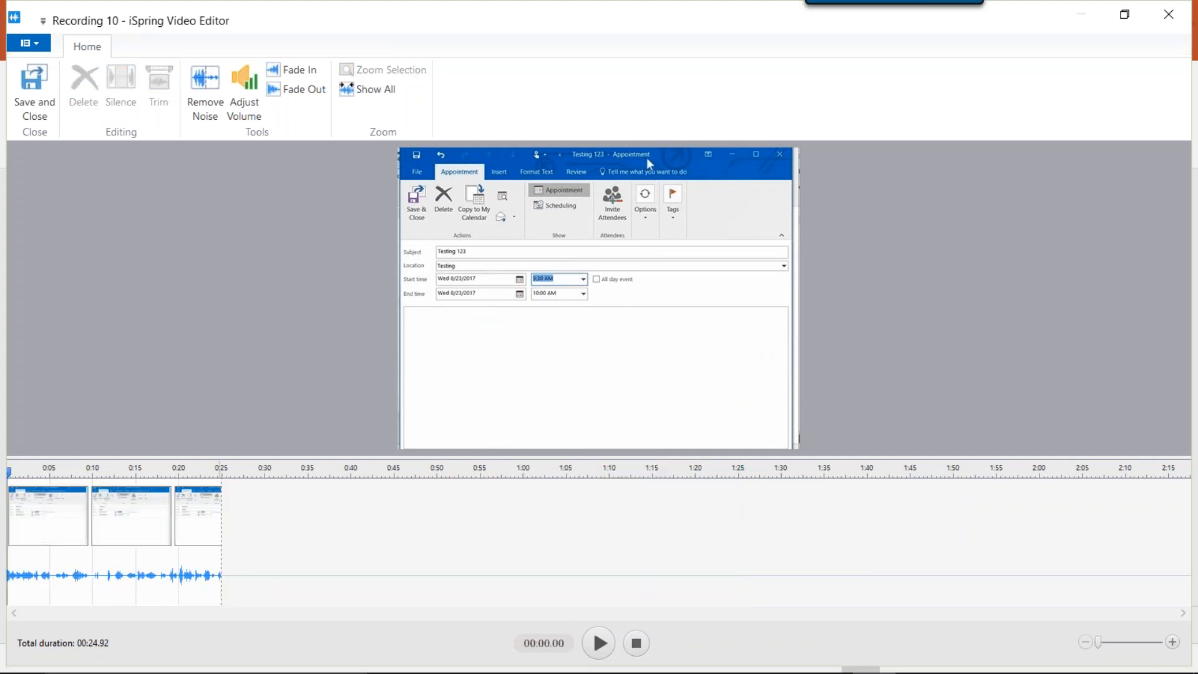
pyautogui.click(45, 106)
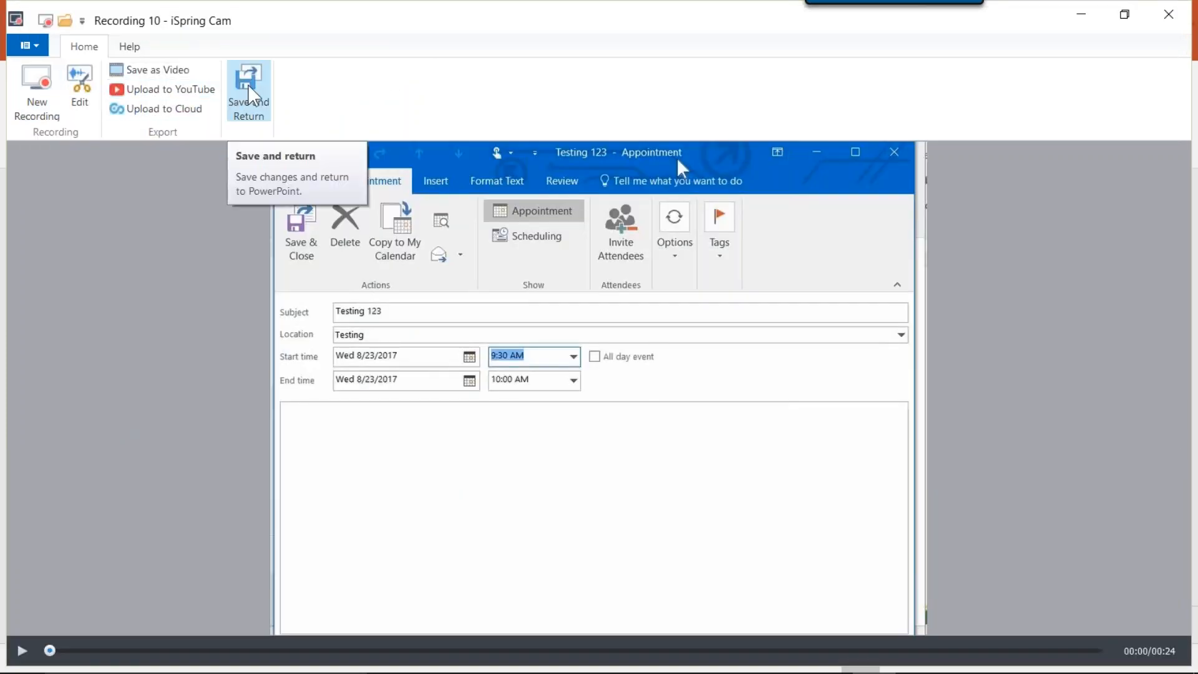
pyautogui.click(250, 95)
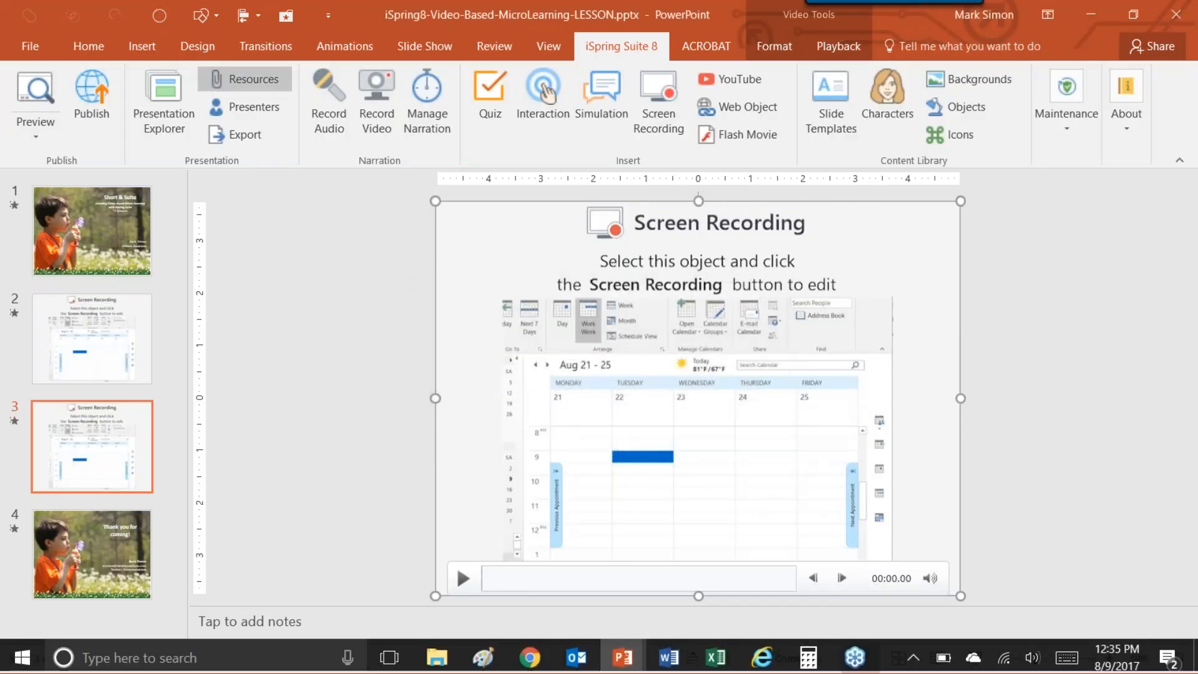
# Select the two screen recording slides together, and extend the selection to all four slides from title to closing slide.
pyautogui.click(98, 334)
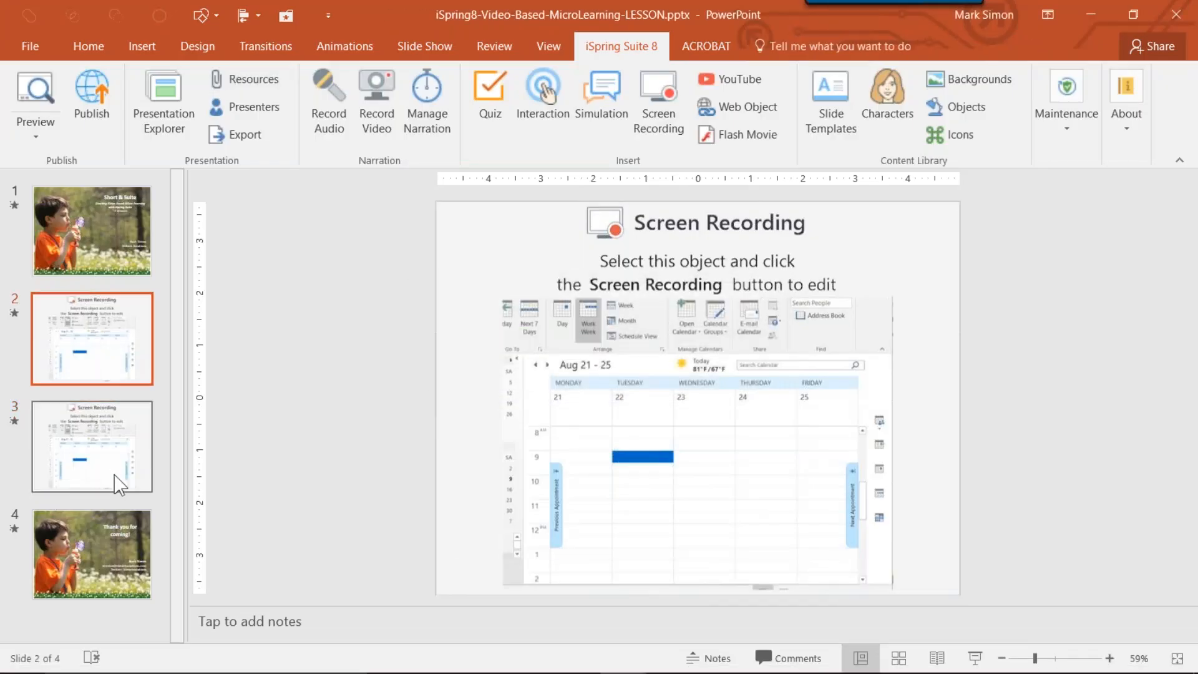
pyautogui.click(123, 450)
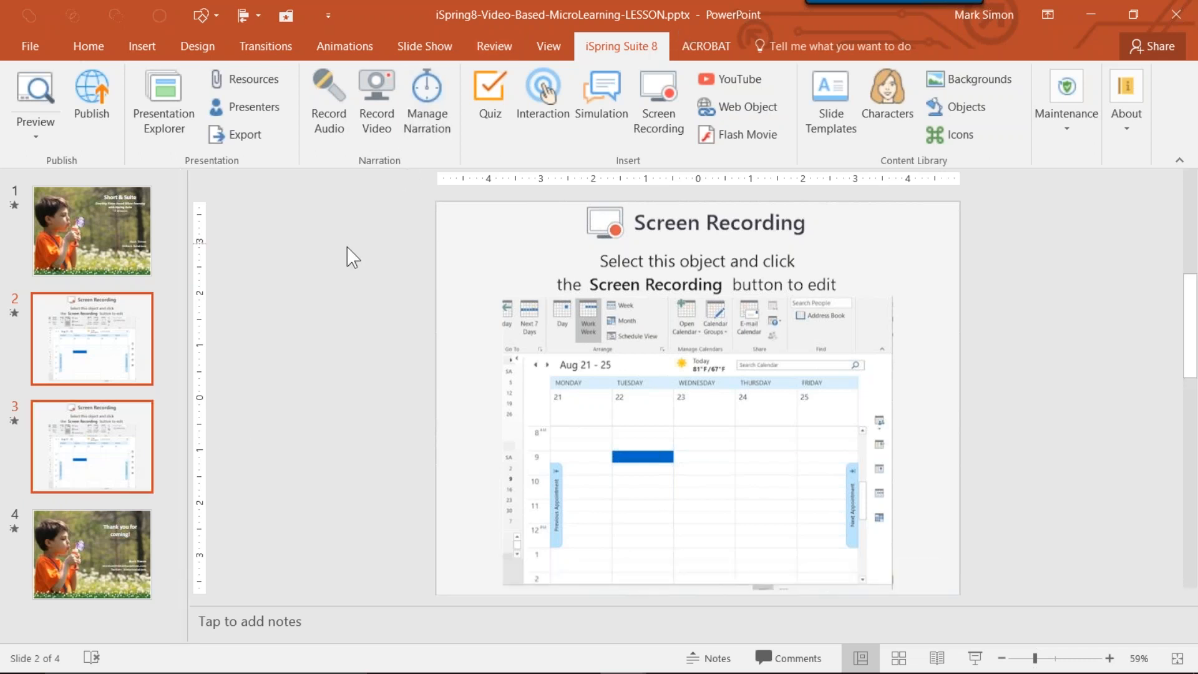
pyautogui.click(100, 234)
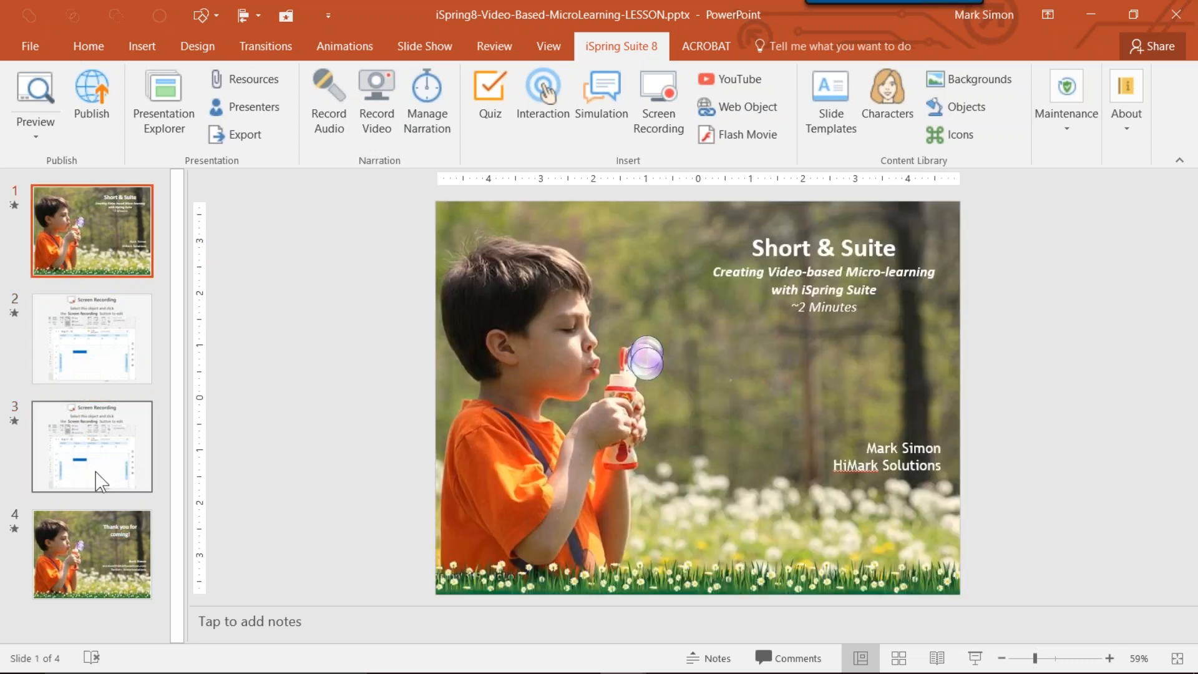
pyautogui.keyDown('shift'); pyautogui.click(69, 512); pyautogui.keyUp('shift')
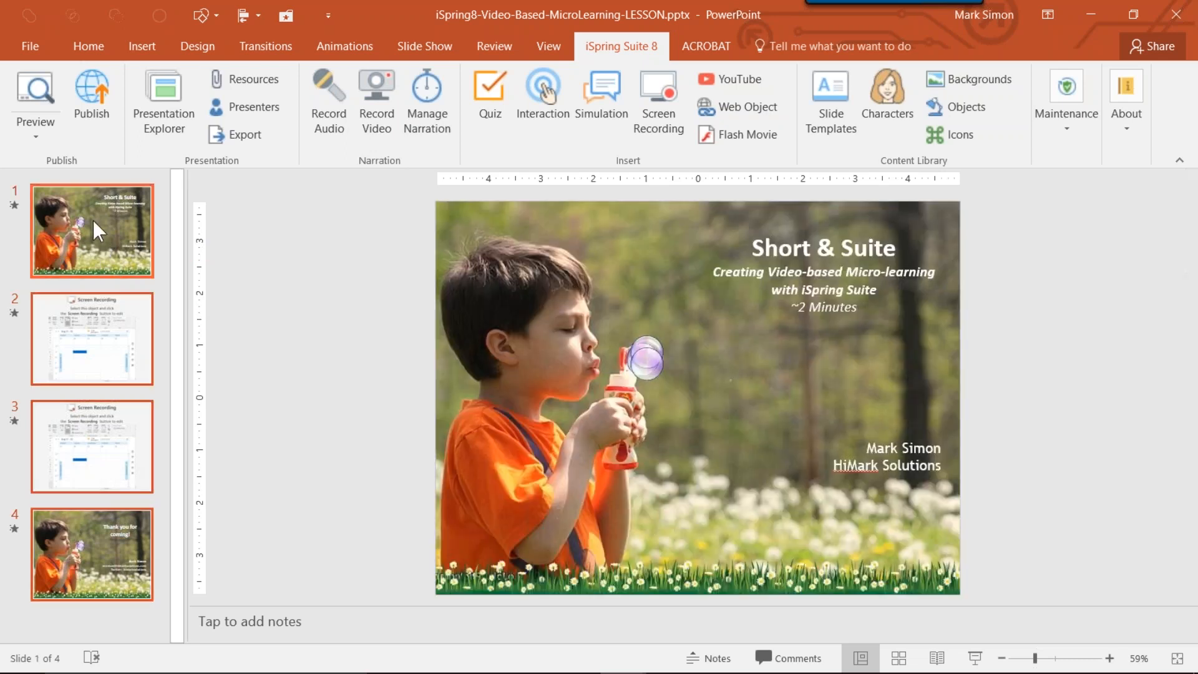
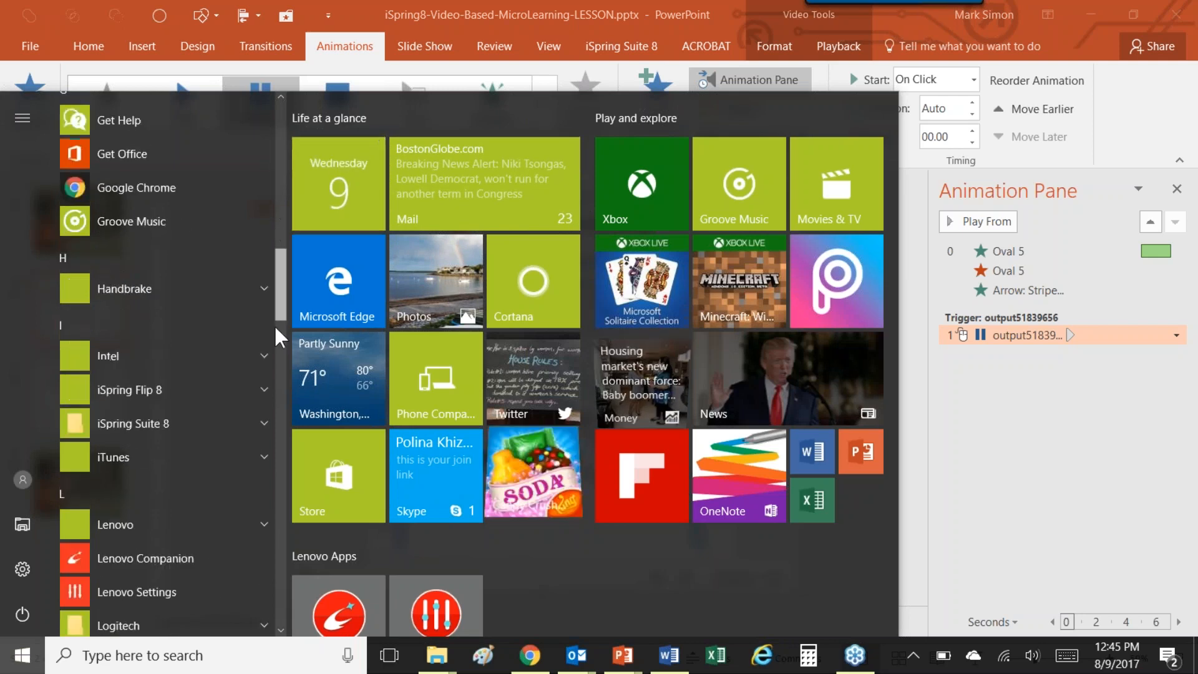
pyautogui.click(193, 357)
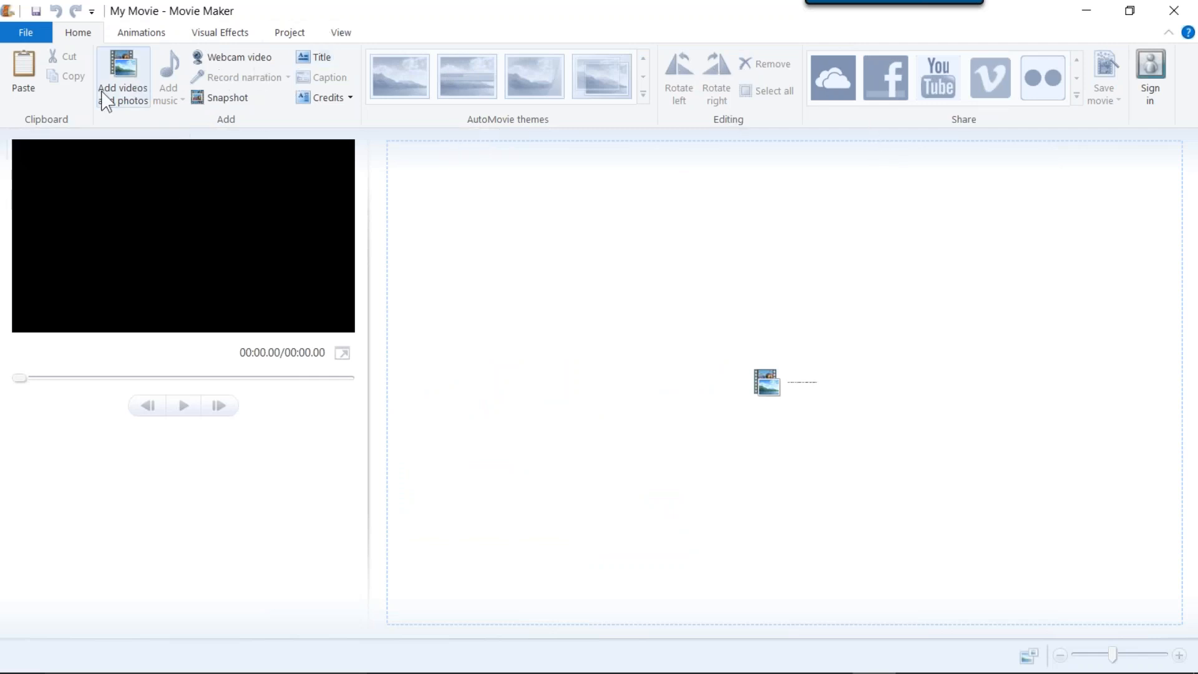
pyautogui.click(122, 74)
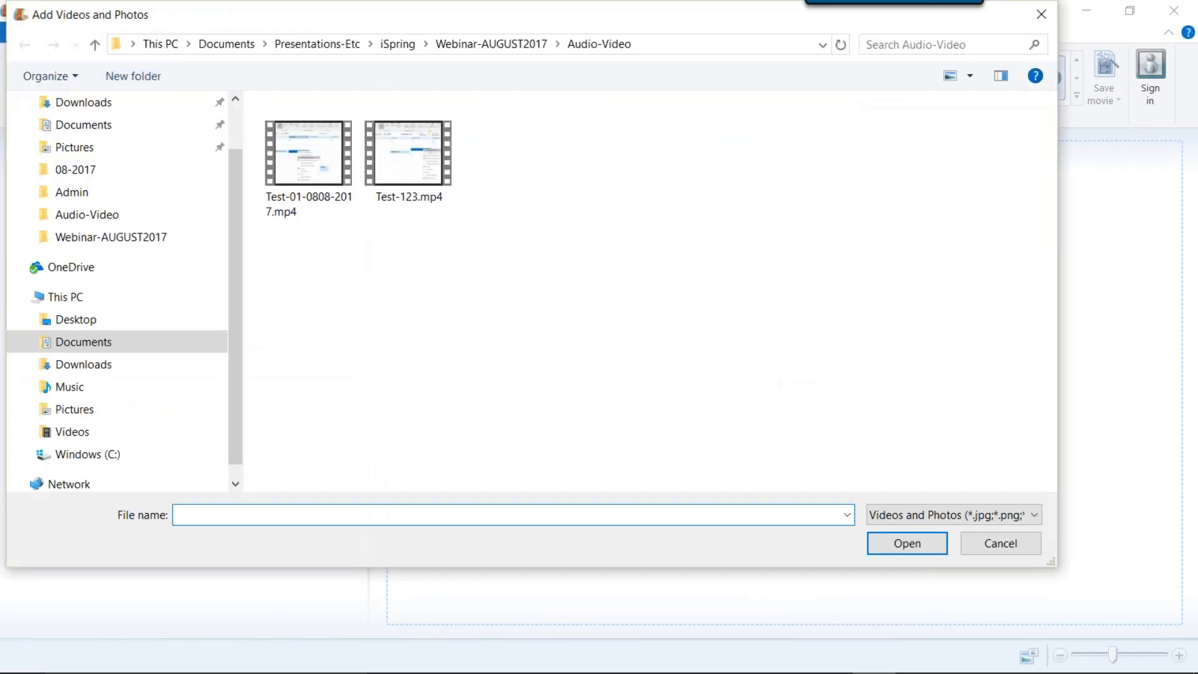
pyautogui.moveTo(224, 27); pyautogui.dragTo(355, 91)
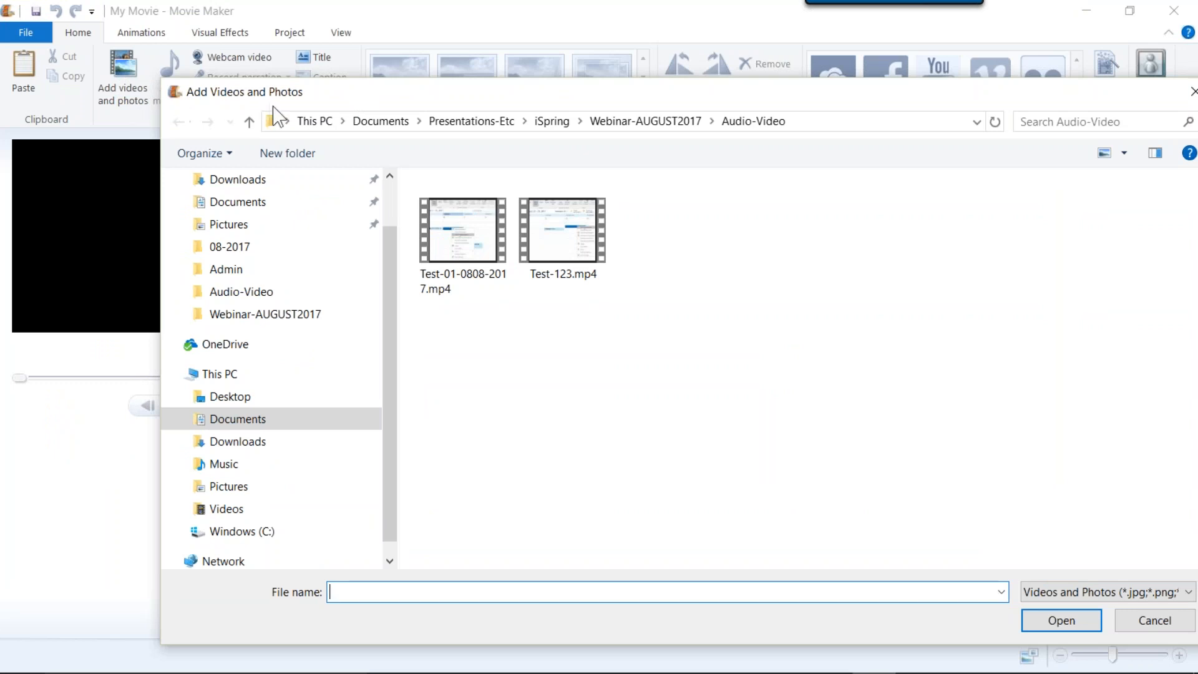
pyautogui.moveTo(272, 106); pyautogui.dragTo(252, 105)
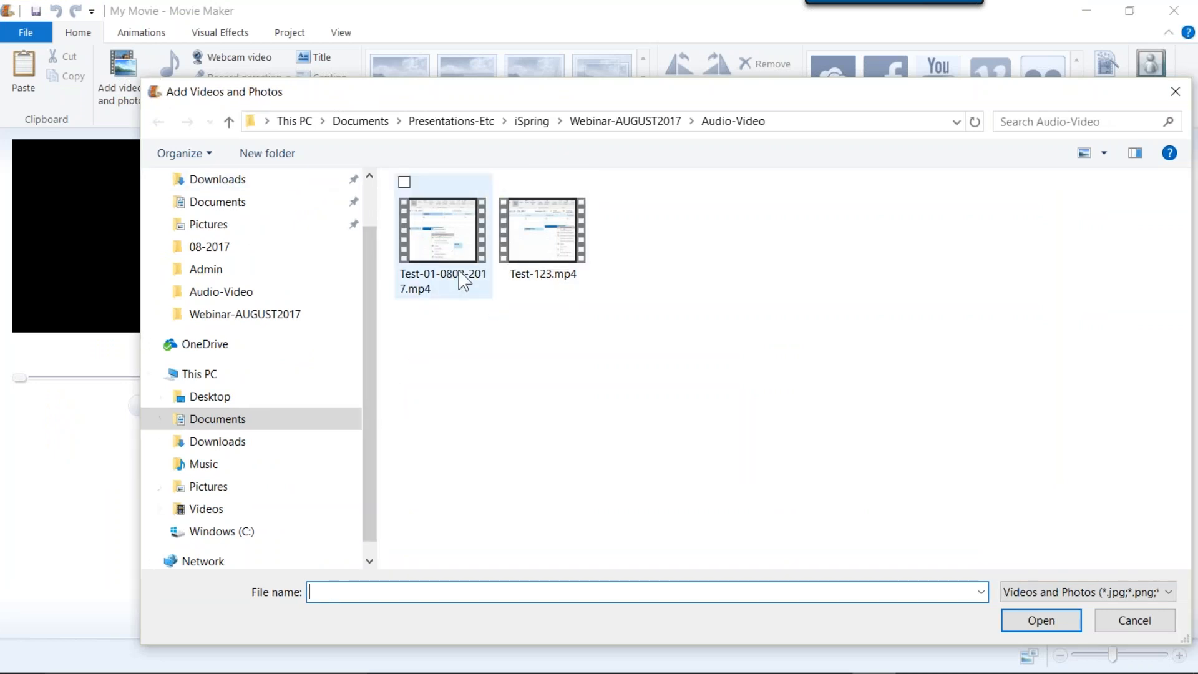
pyautogui.click(362, 124)
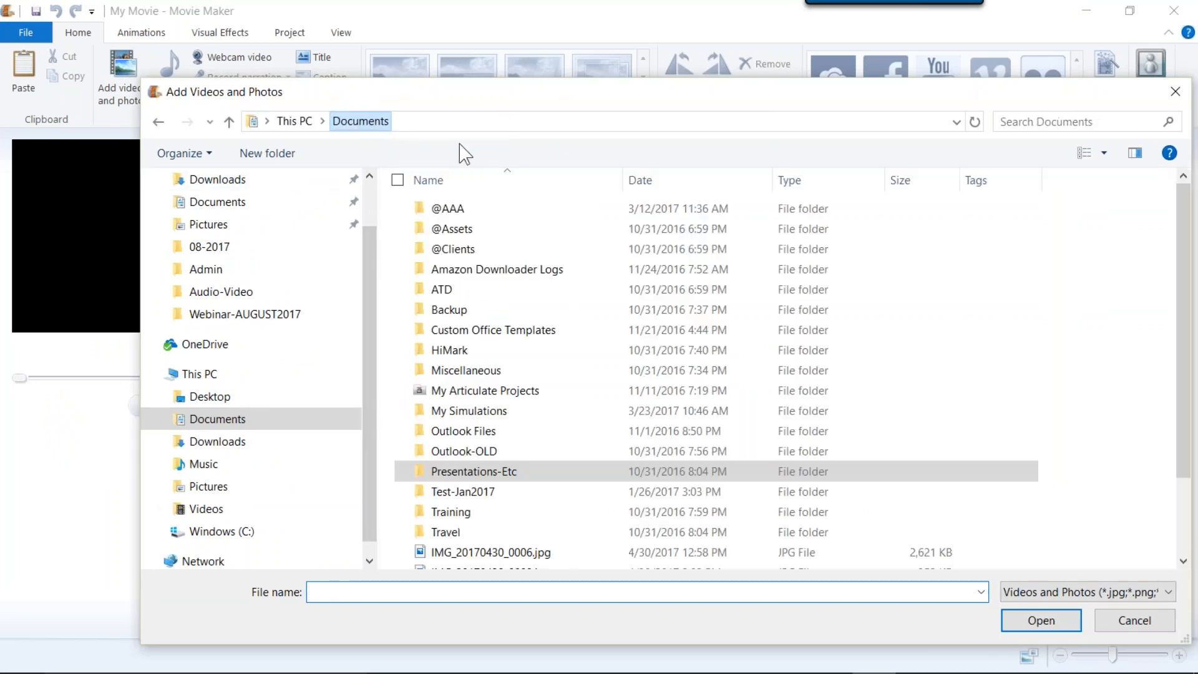
pyautogui.doubleClick(461, 211)
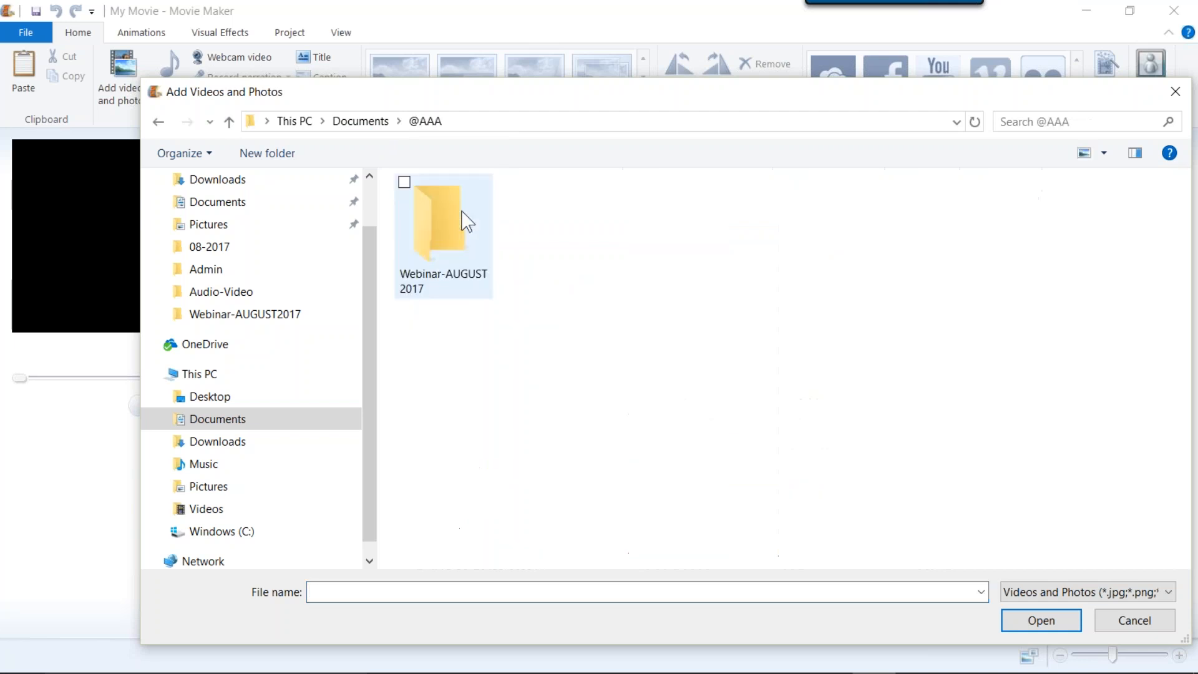
pyautogui.doubleClick(460, 218)
pyautogui.doubleClick(475, 229)
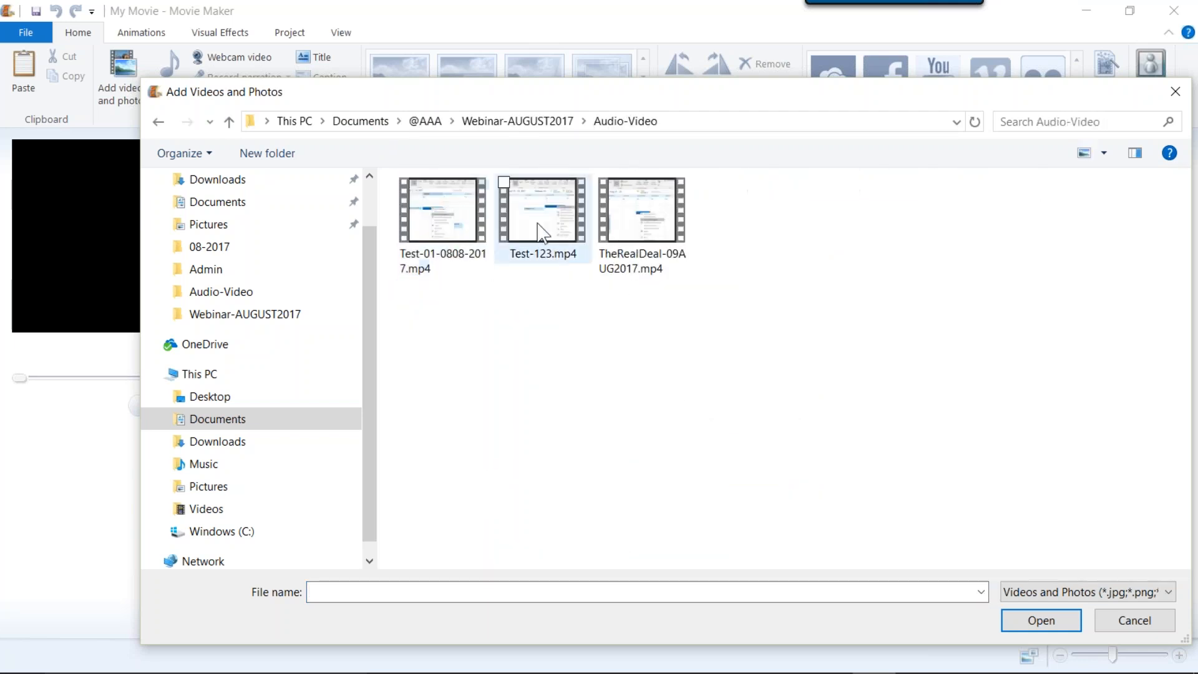
pyautogui.click(642, 208)
pyautogui.doubleClick(641, 211)
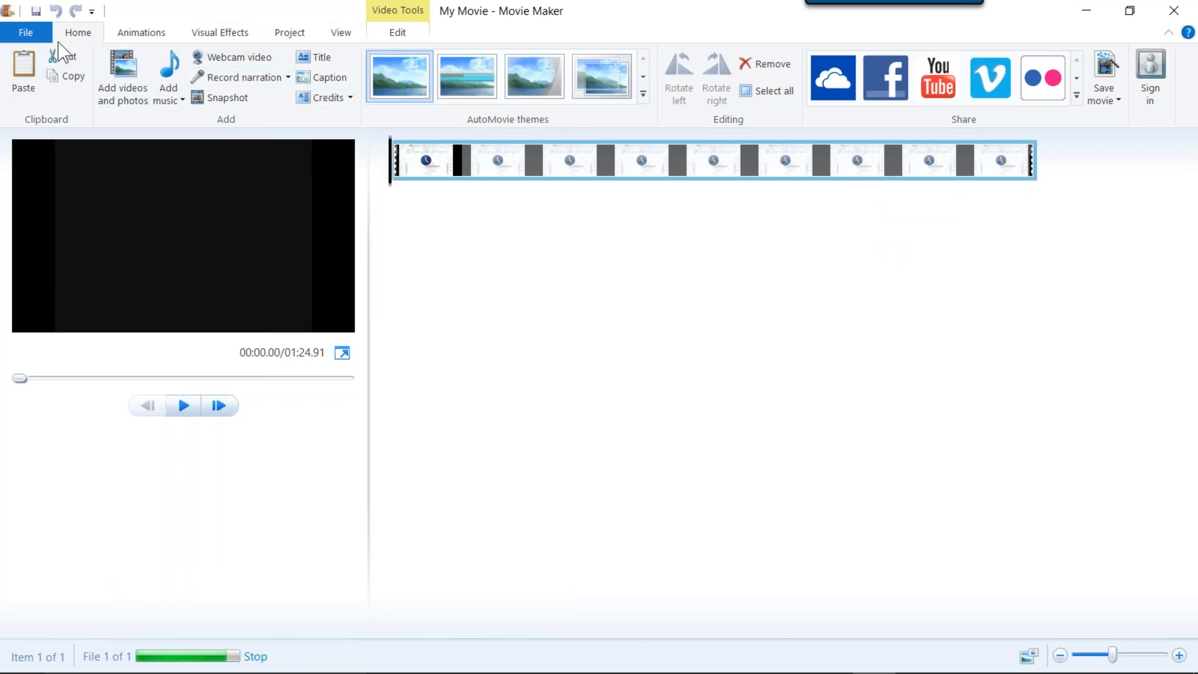
pyautogui.click(40, 32)
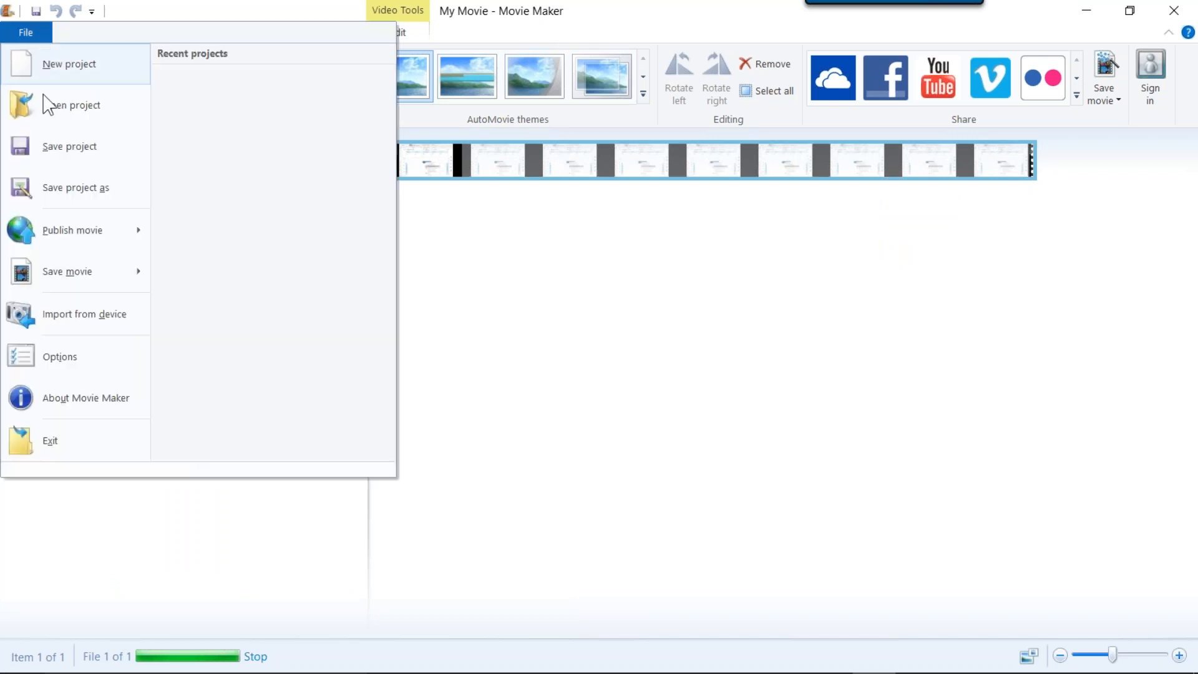
pyautogui.moveTo(91, 272)
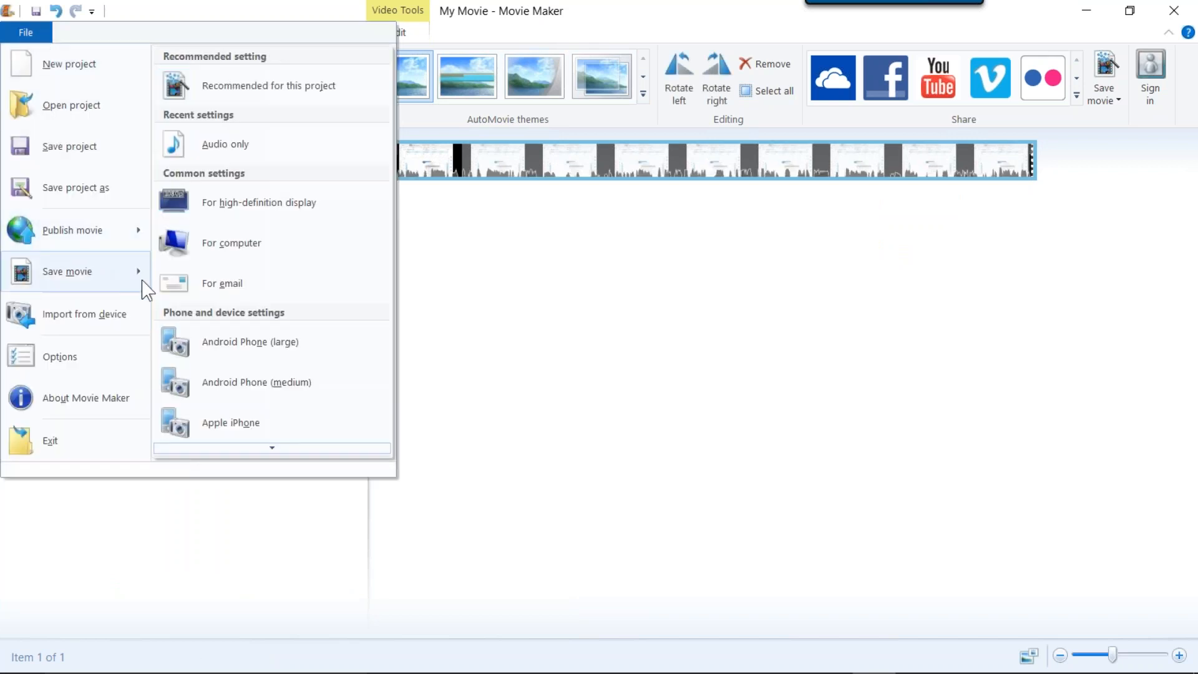
pyautogui.click(249, 449)
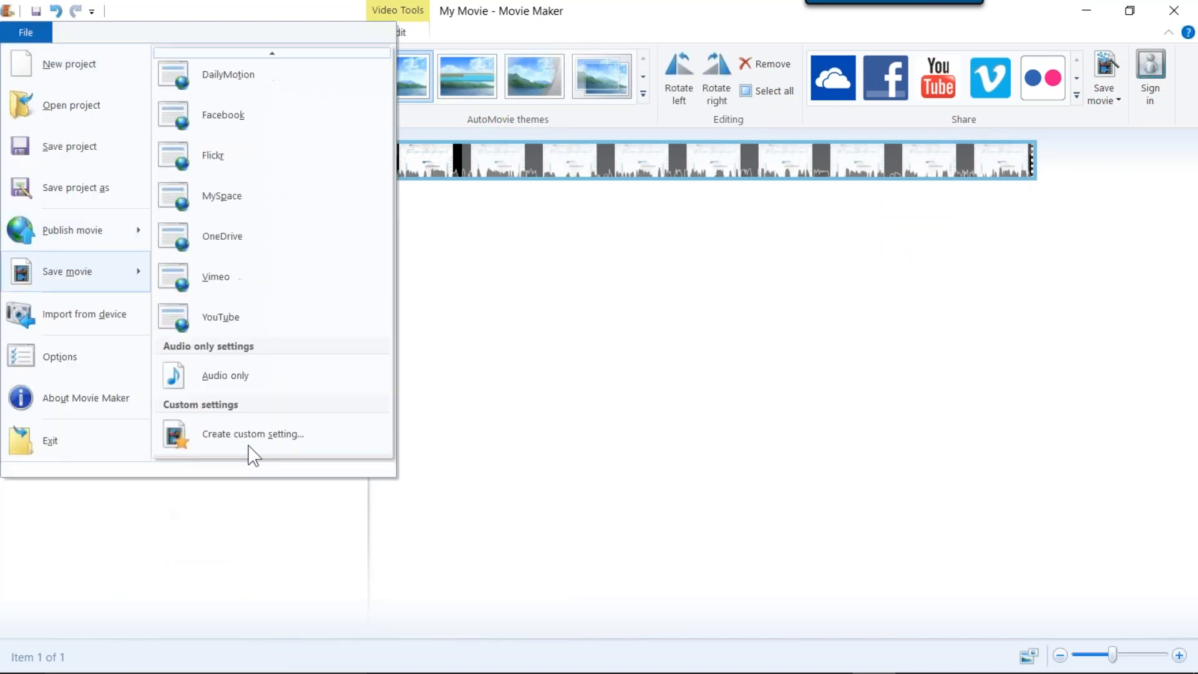
pyautogui.click(267, 385)
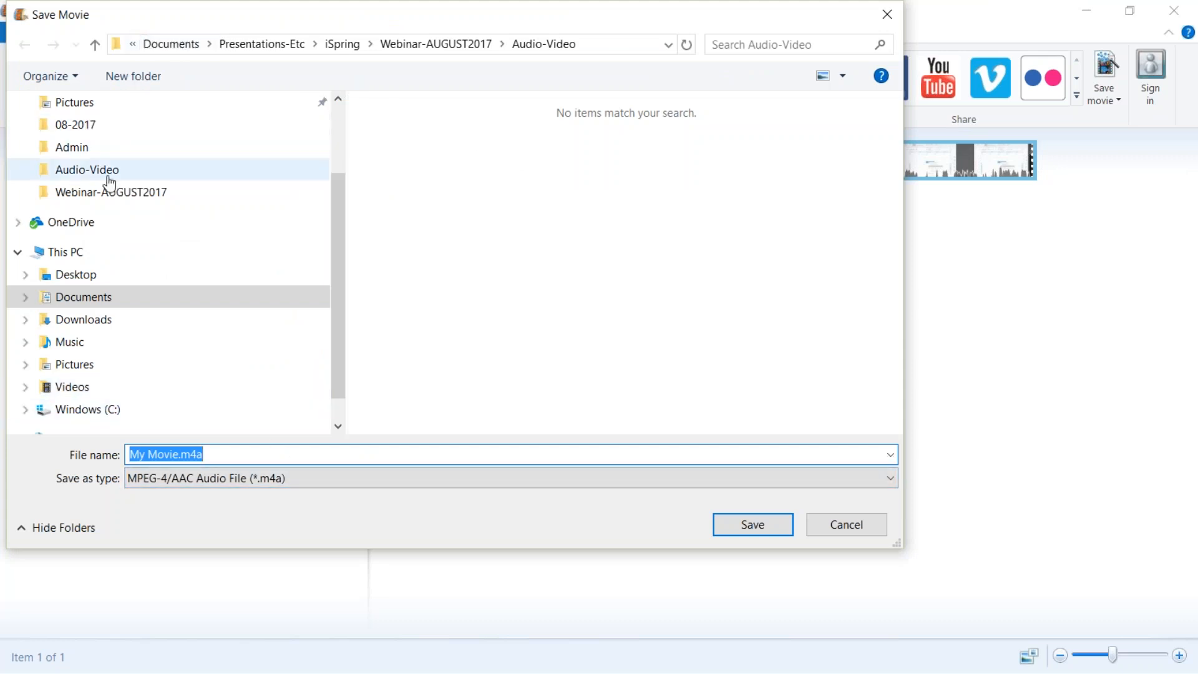
pyautogui.click(192, 48)
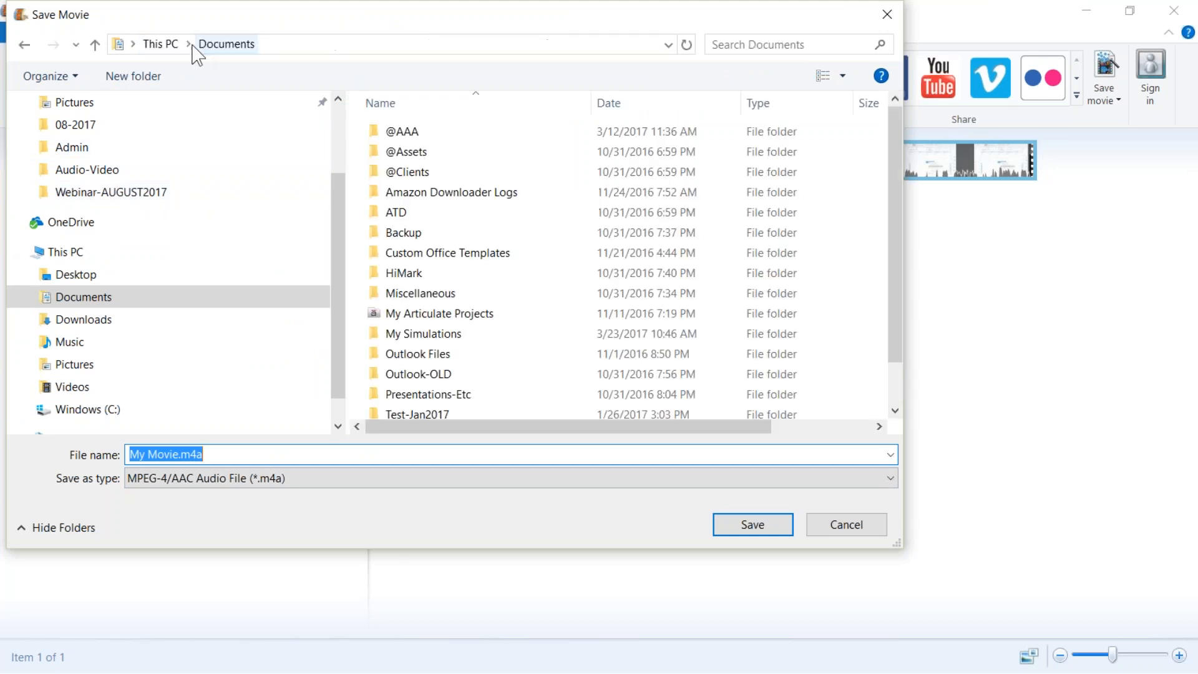
pyautogui.doubleClick(397, 123)
pyautogui.doubleClick(407, 152)
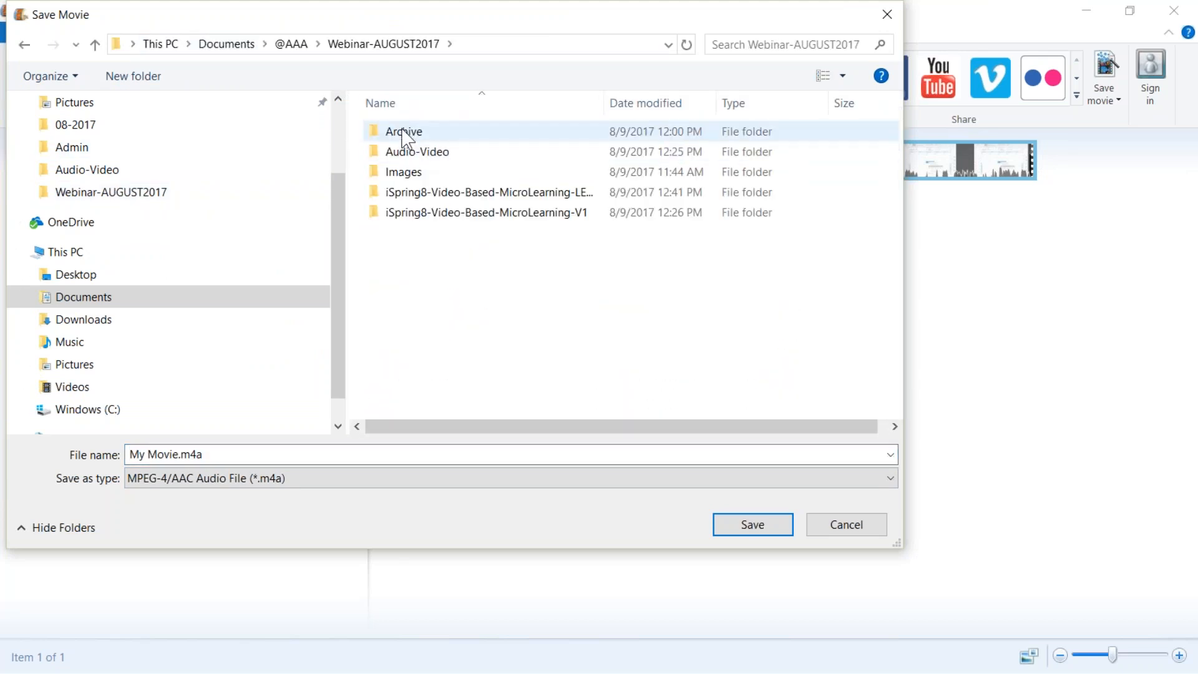
pyautogui.doubleClick(402, 153)
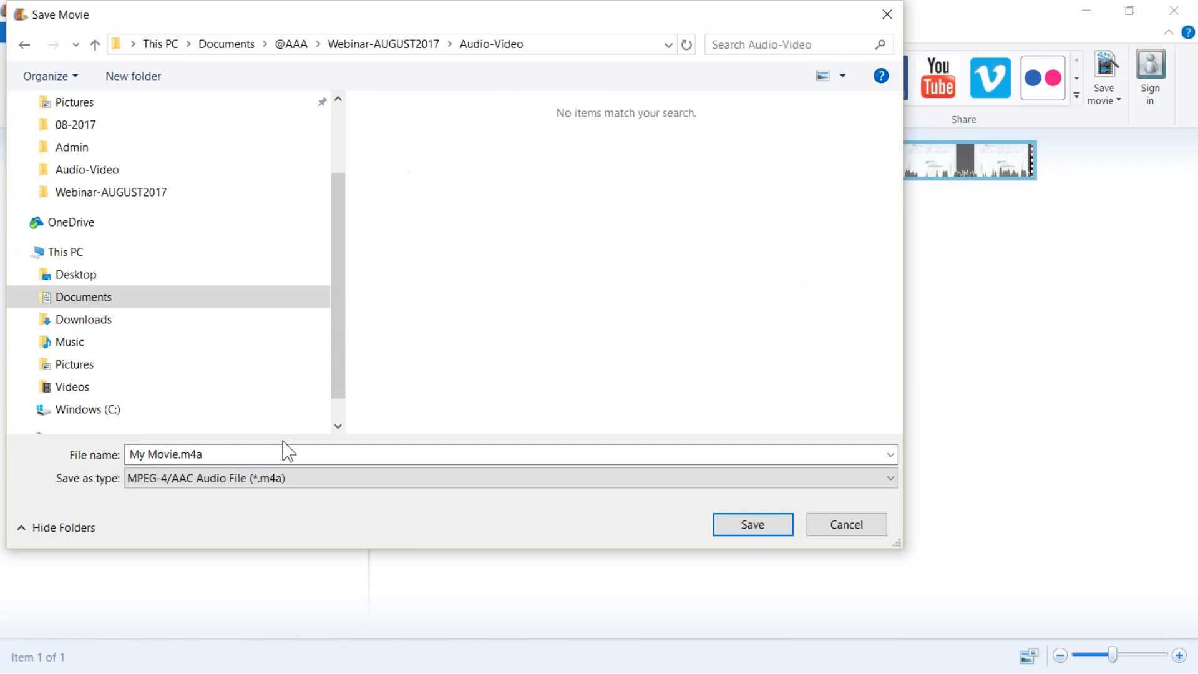
pyautogui.click(564, 484)
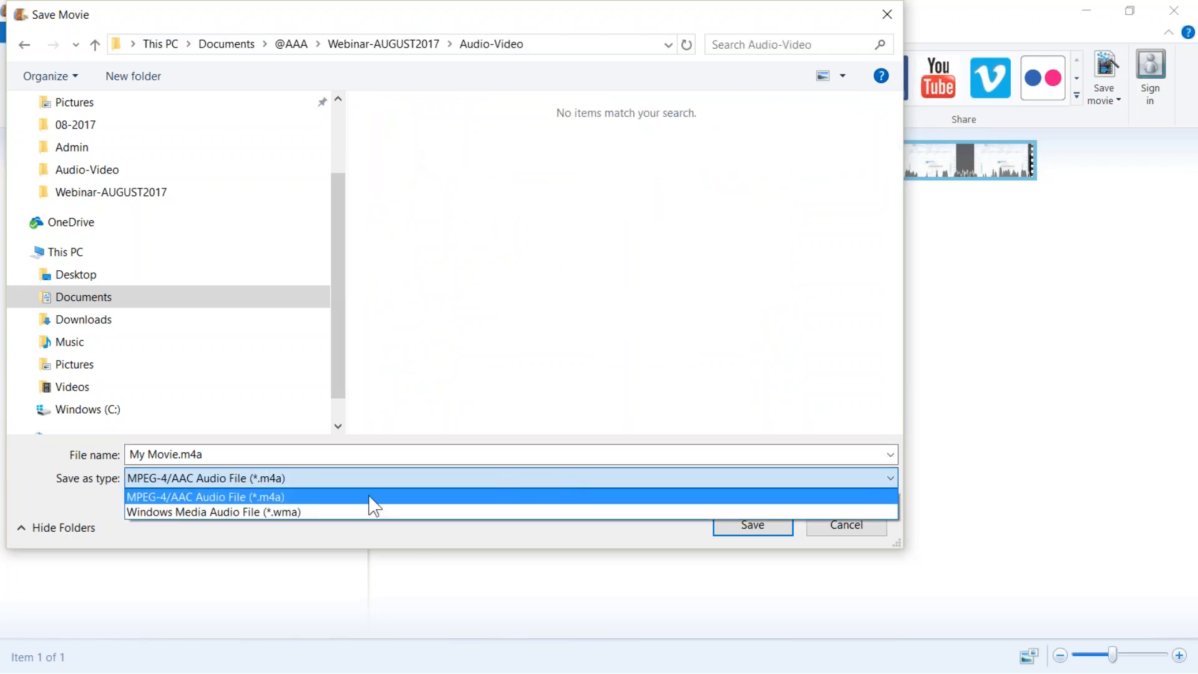
pyautogui.click(325, 513)
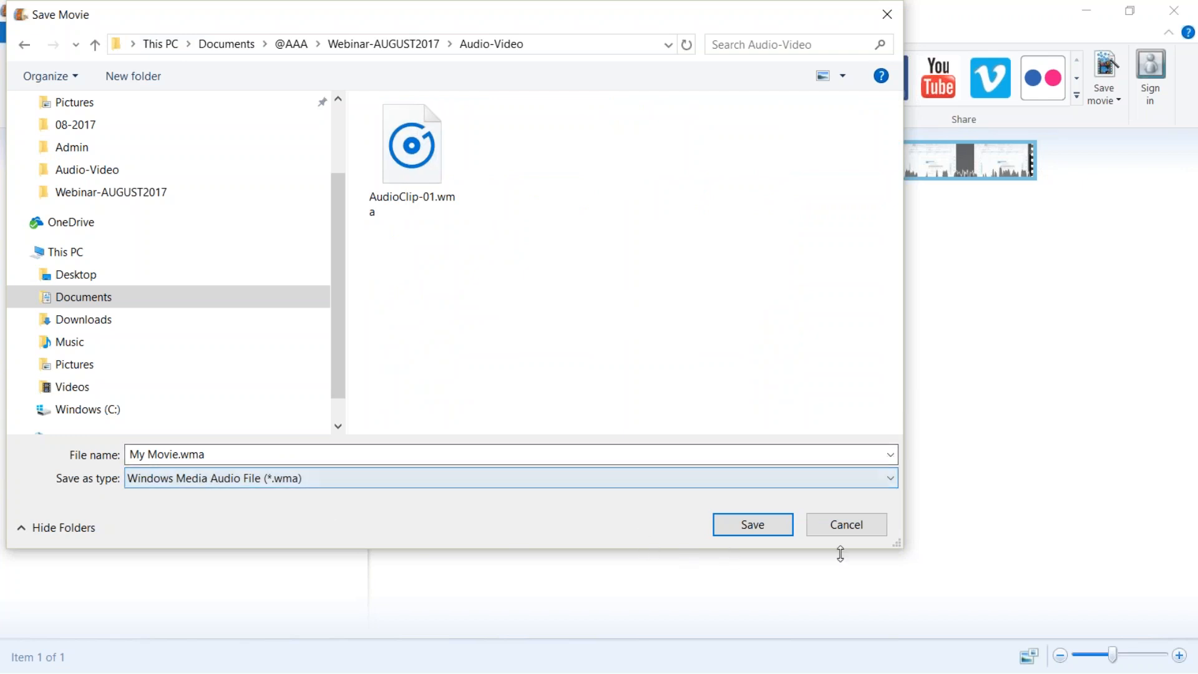
pyautogui.click(755, 525)
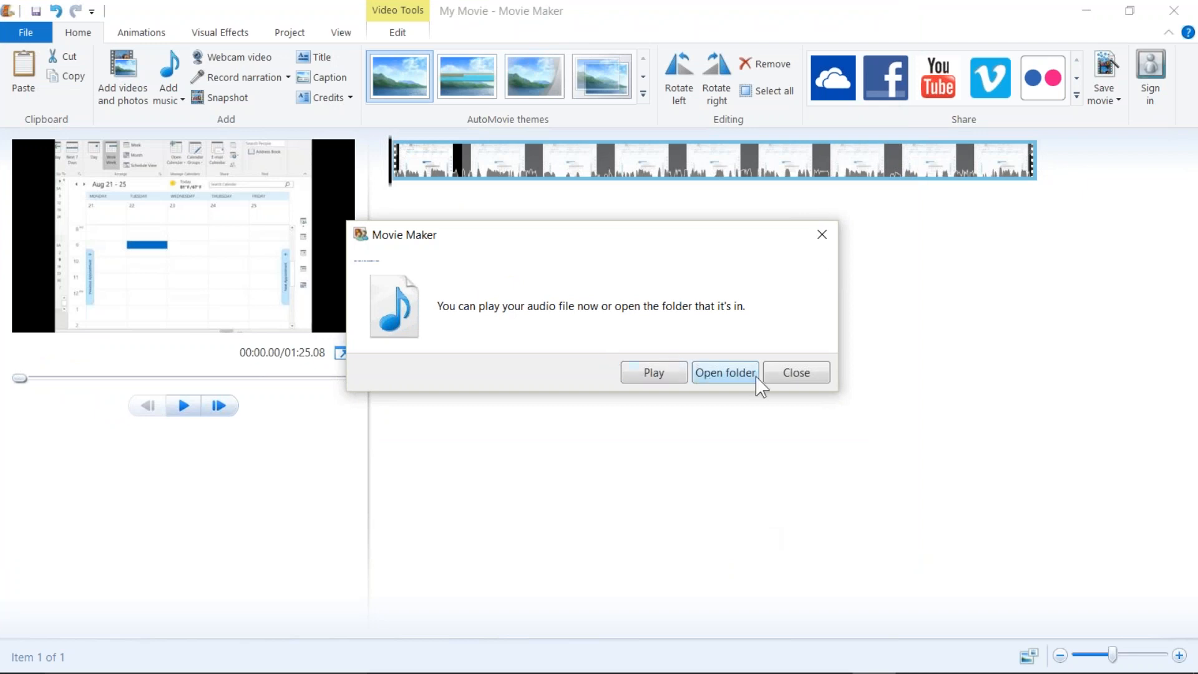
# Dismiss the export dialog and close Movie Maker without saving the project.
pyautogui.click(794, 374)
pyautogui.click(1173, 10)
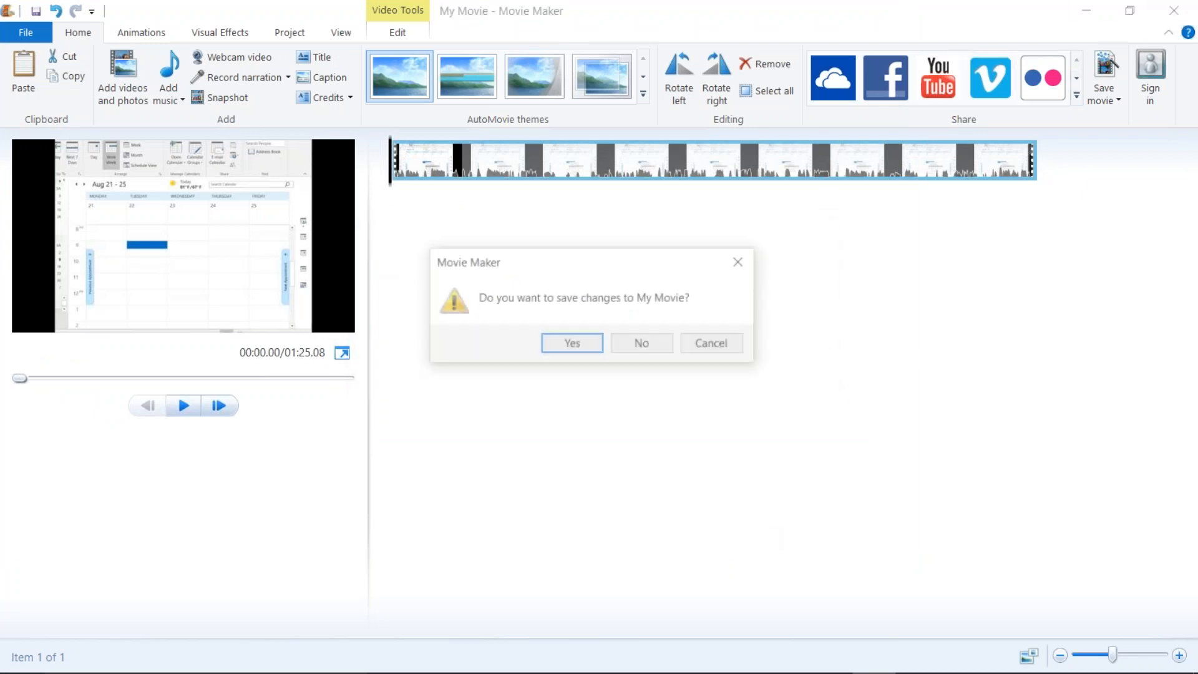
pyautogui.click(657, 352)
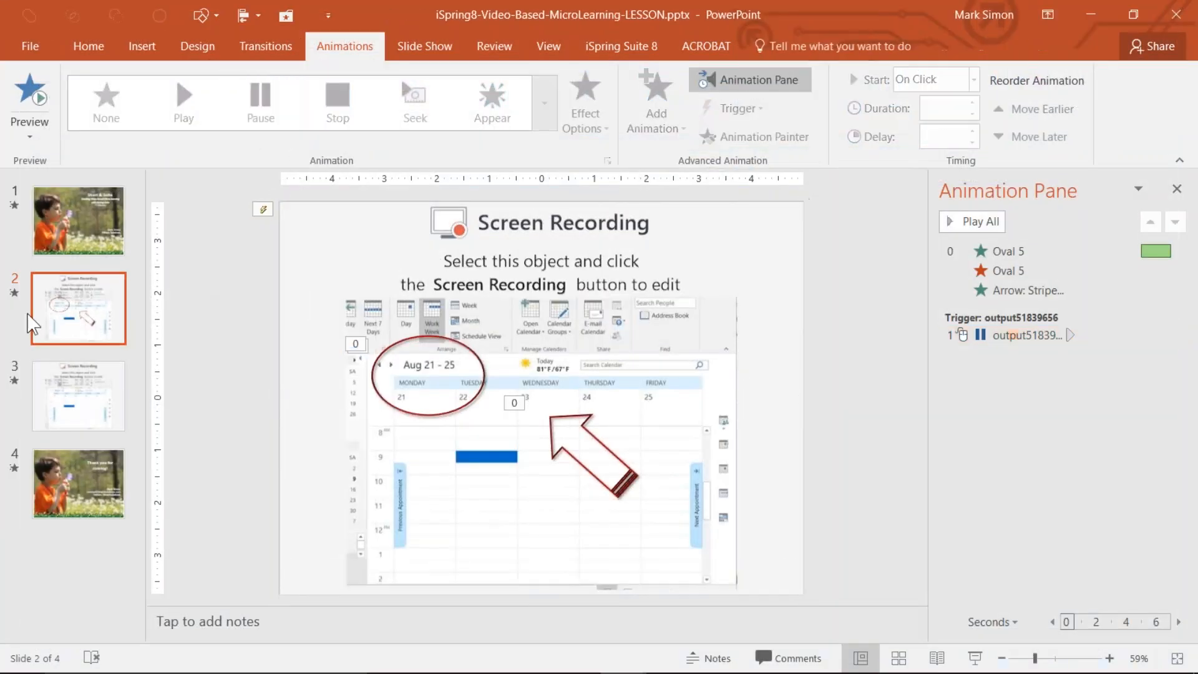
# Select the title slide of the PowerPoint presentation and open the iSpring Narration Editor.
pyautogui.click(100, 242)
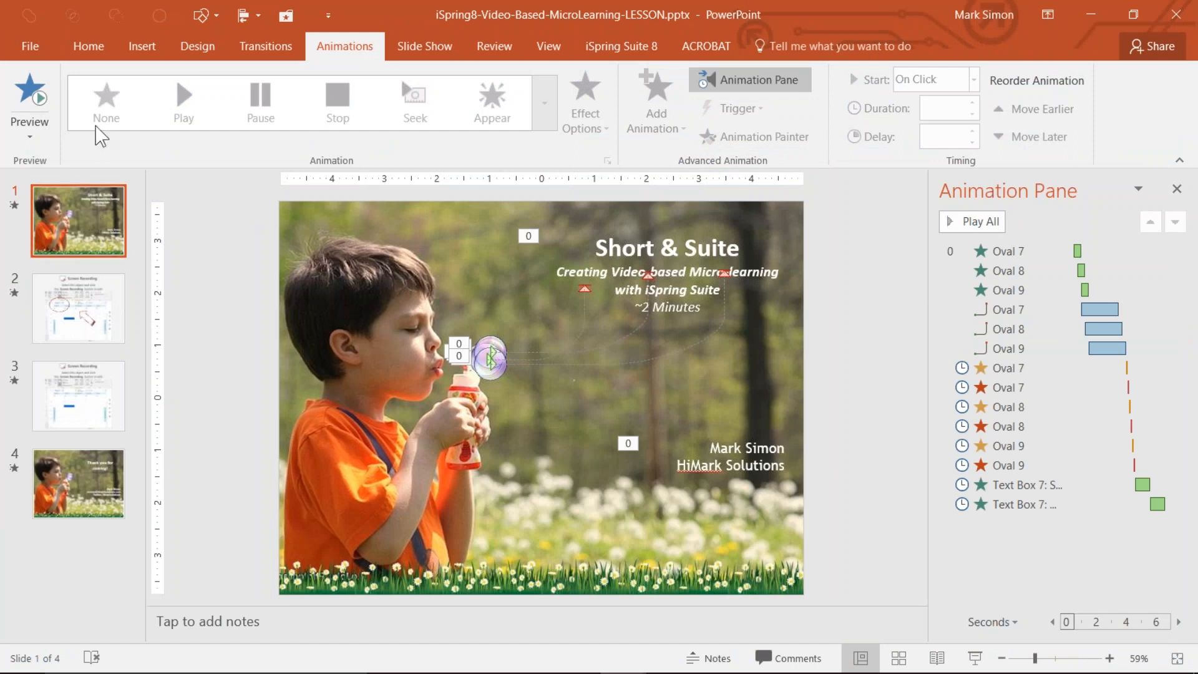
pyautogui.click(646, 50)
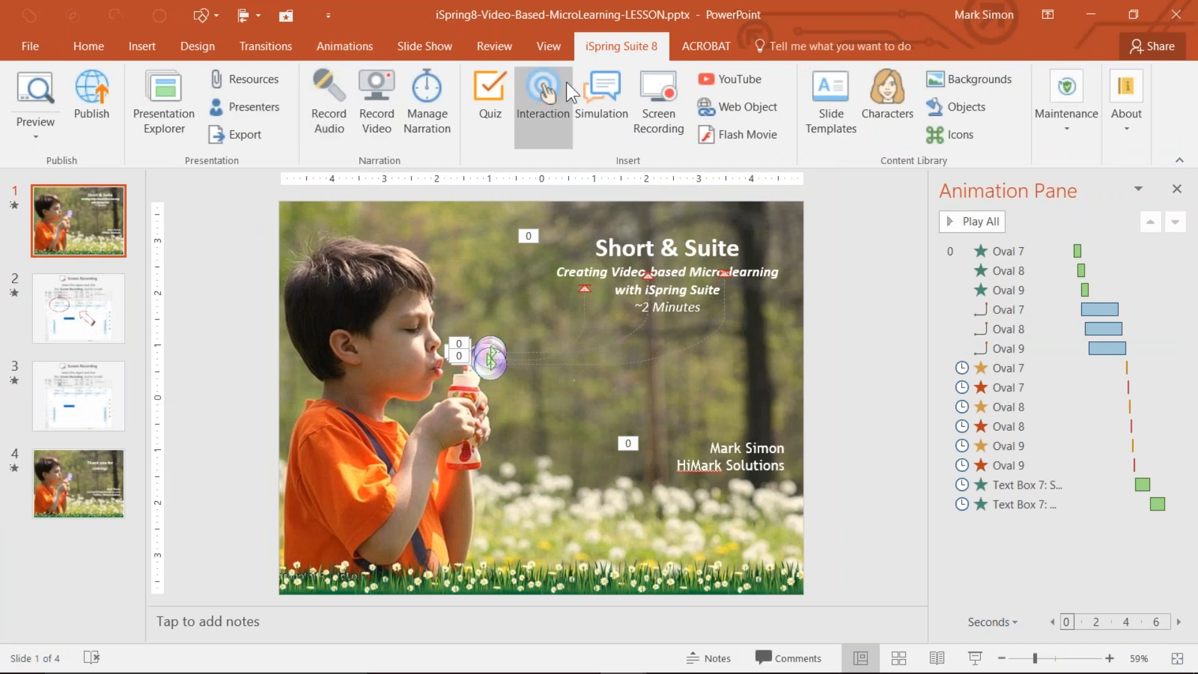
pyautogui.click(445, 116)
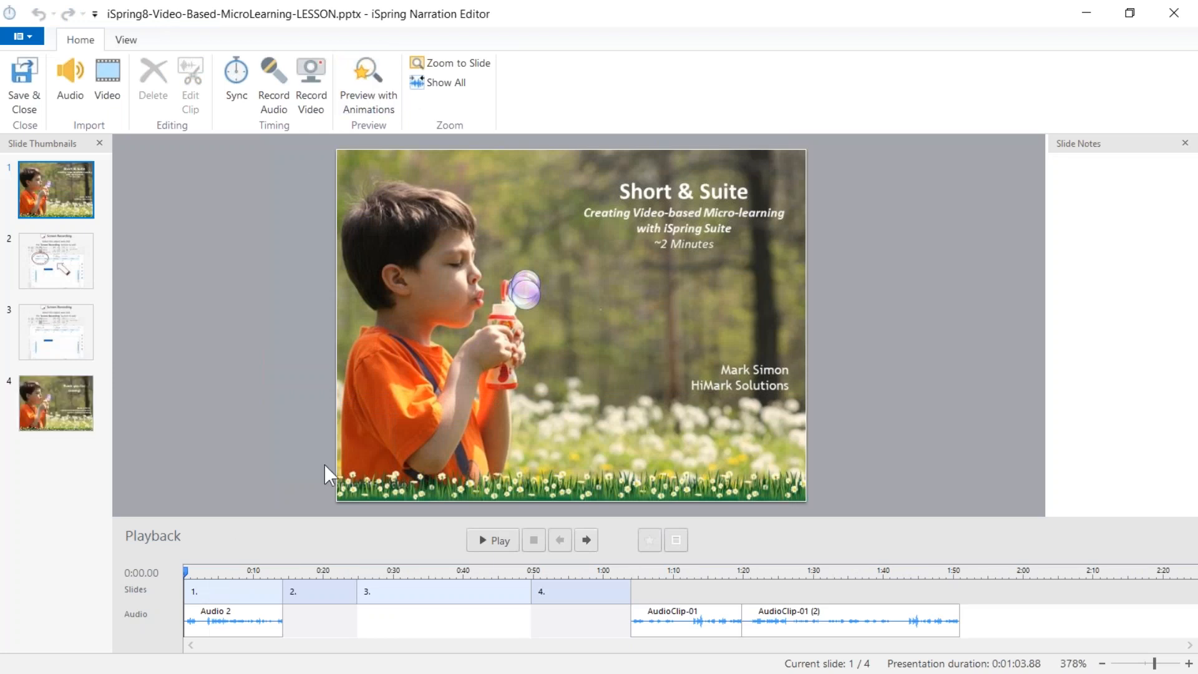
# Delete the Audio 2 clip under slide 1 from the narration timeline.
pyautogui.click(230, 623)
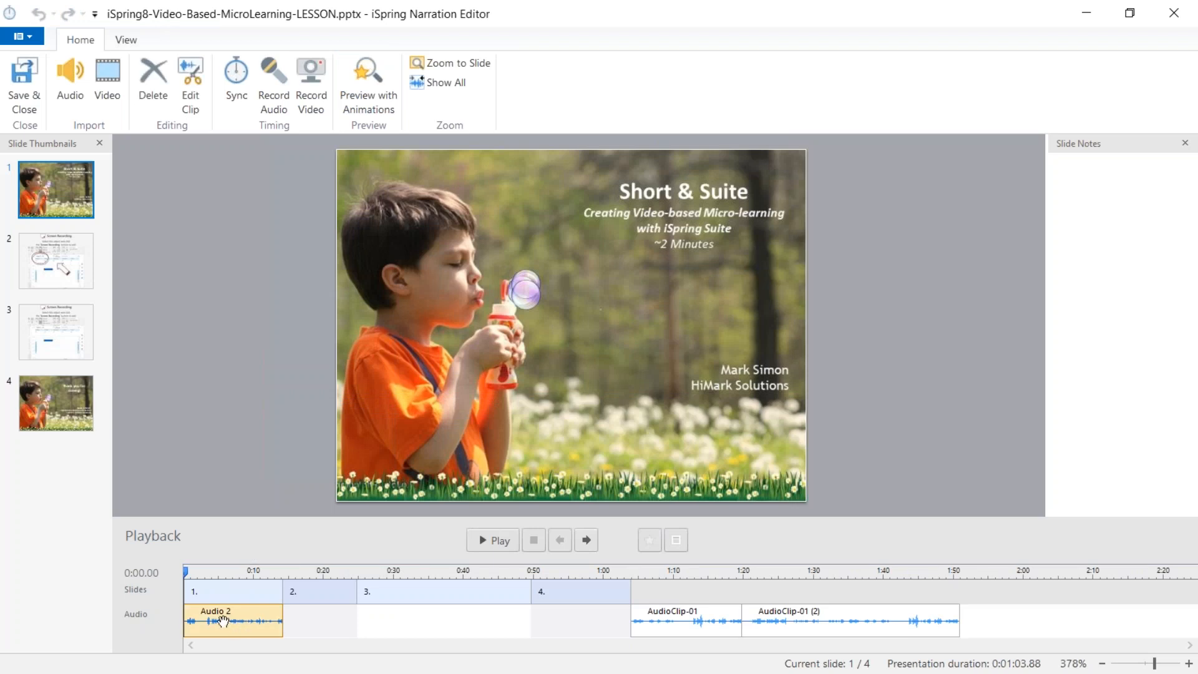
pyautogui.rightClick(268, 624)
pyautogui.click(300, 607)
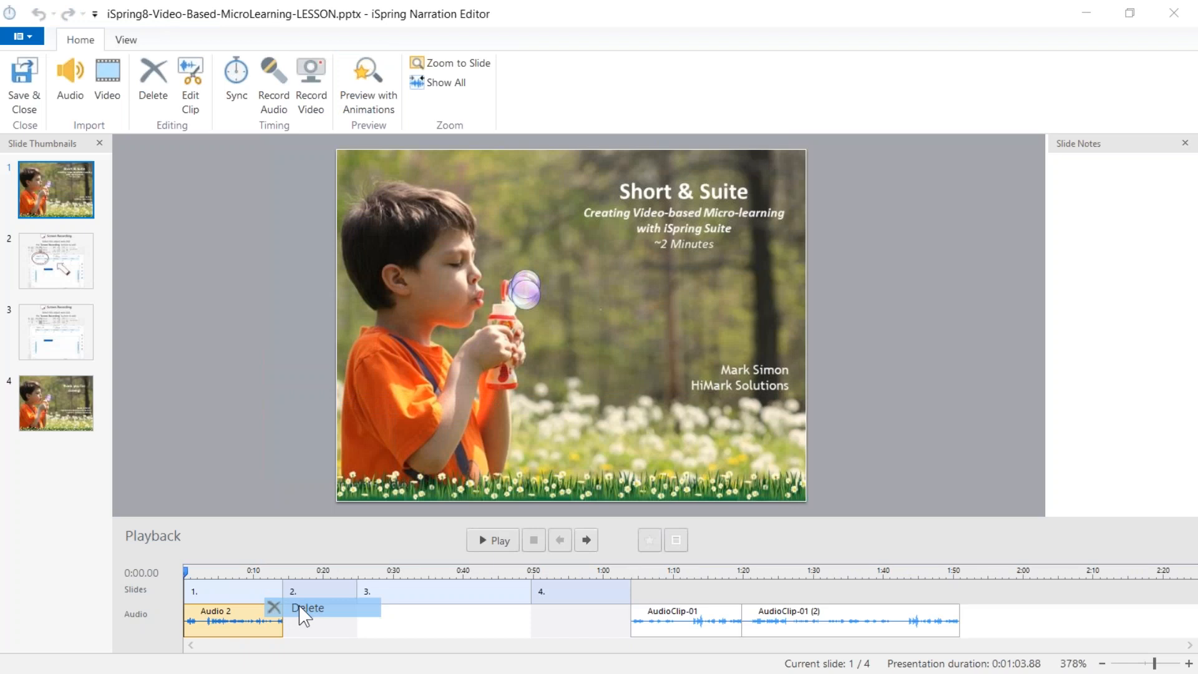
pyautogui.click(636, 380)
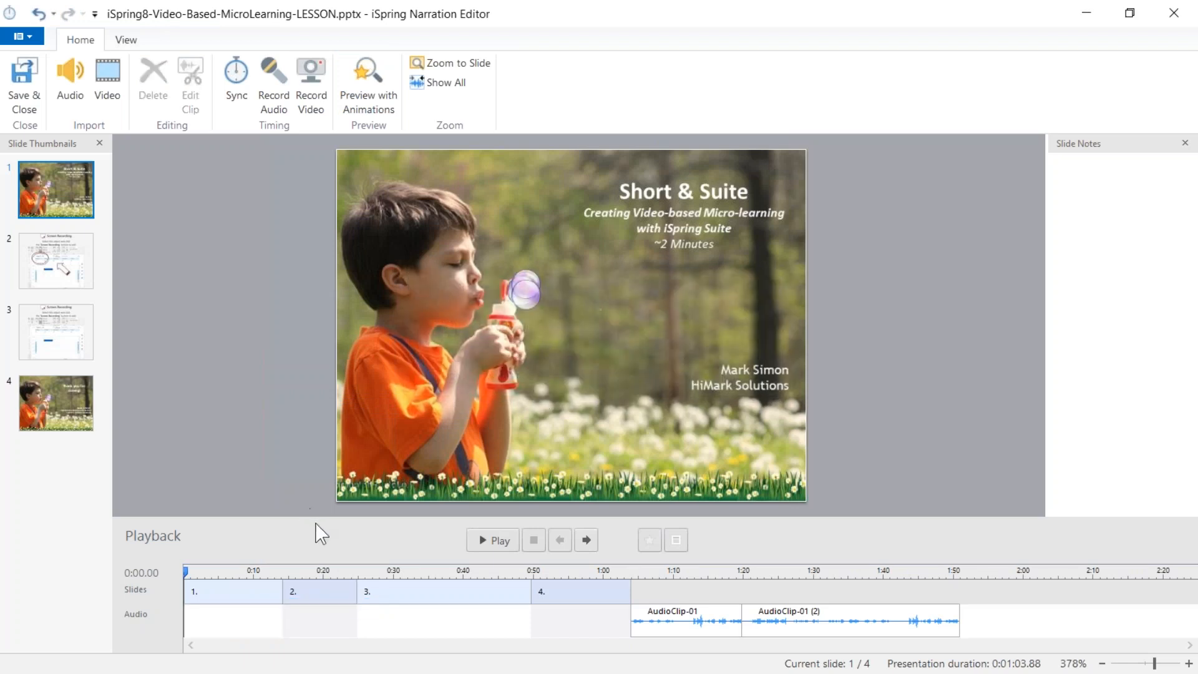
pyautogui.click(73, 94)
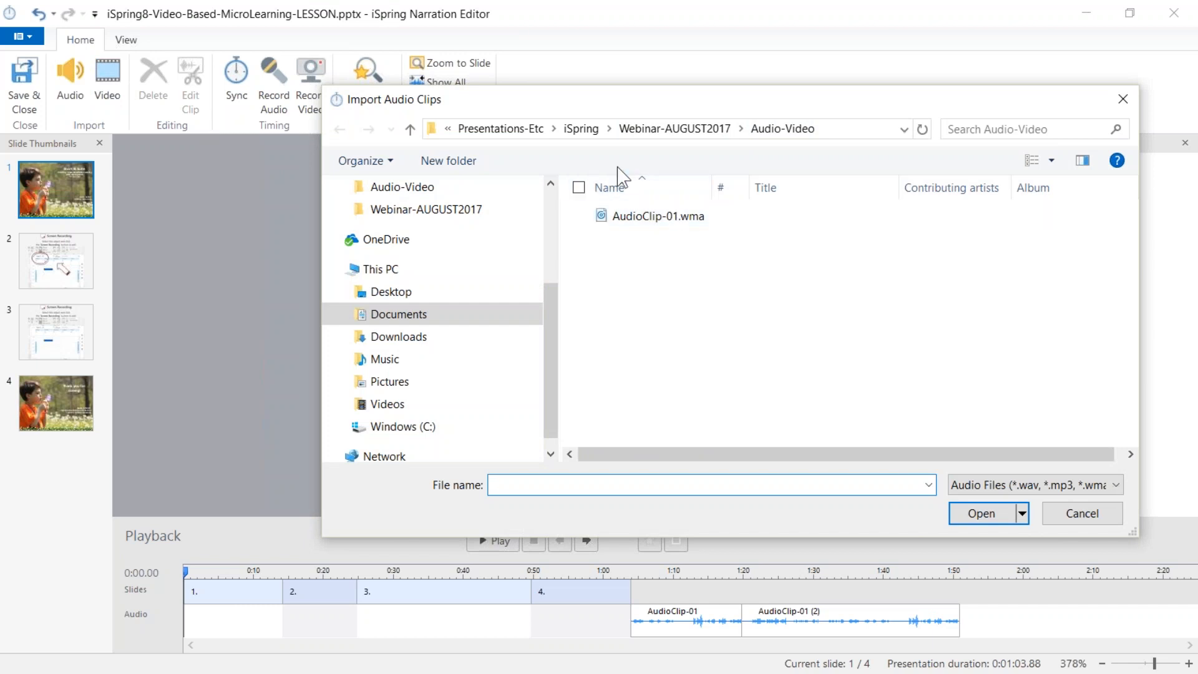
pyautogui.click(522, 134)
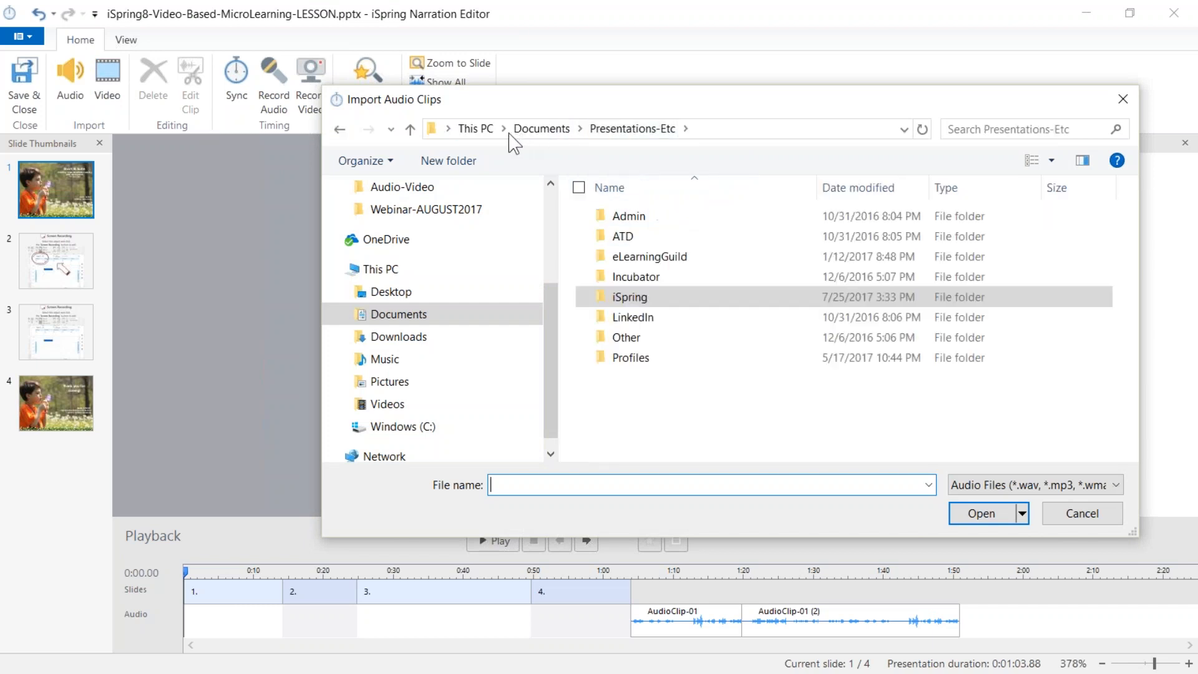
pyautogui.click(397, 315)
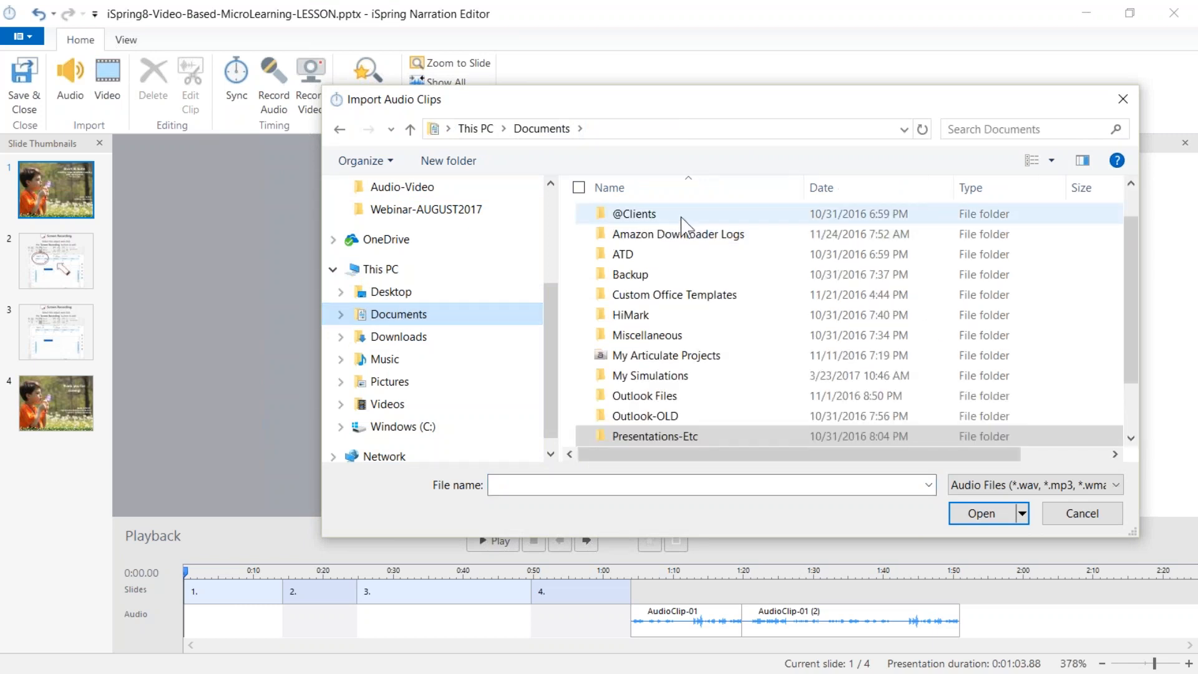
pyautogui.moveTo(1139, 288); pyautogui.dragTo(1132, 233)
pyautogui.doubleClick(687, 222)
pyautogui.doubleClick(624, 228)
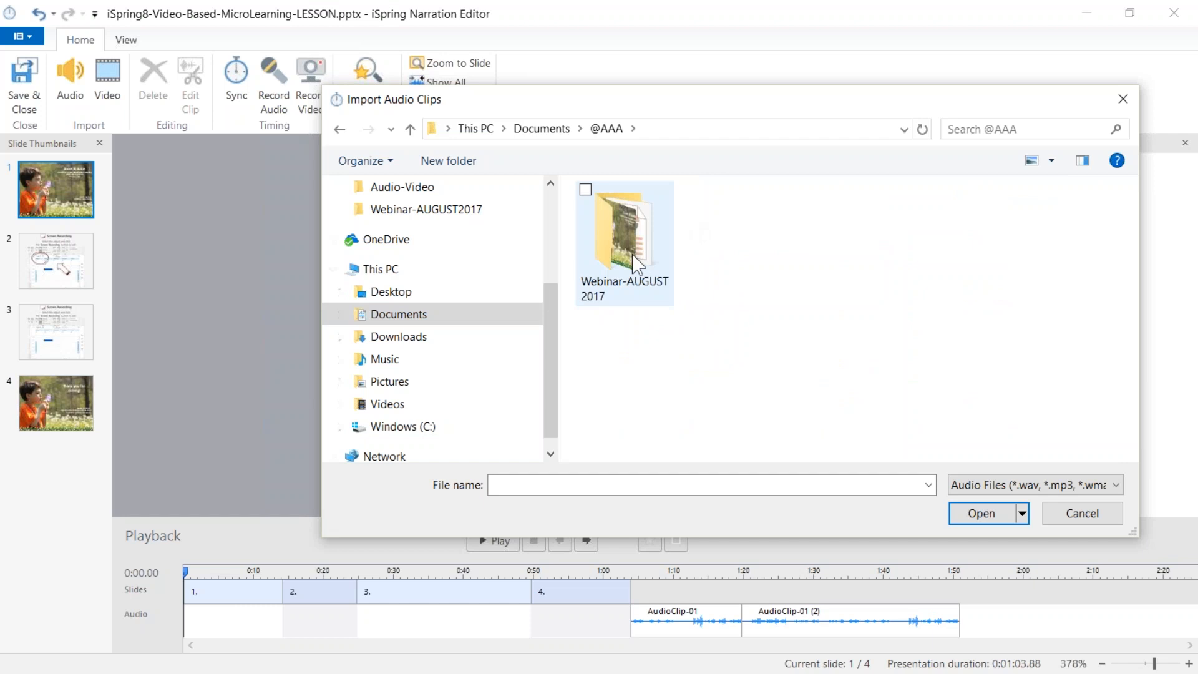
pyautogui.doubleClick(620, 237)
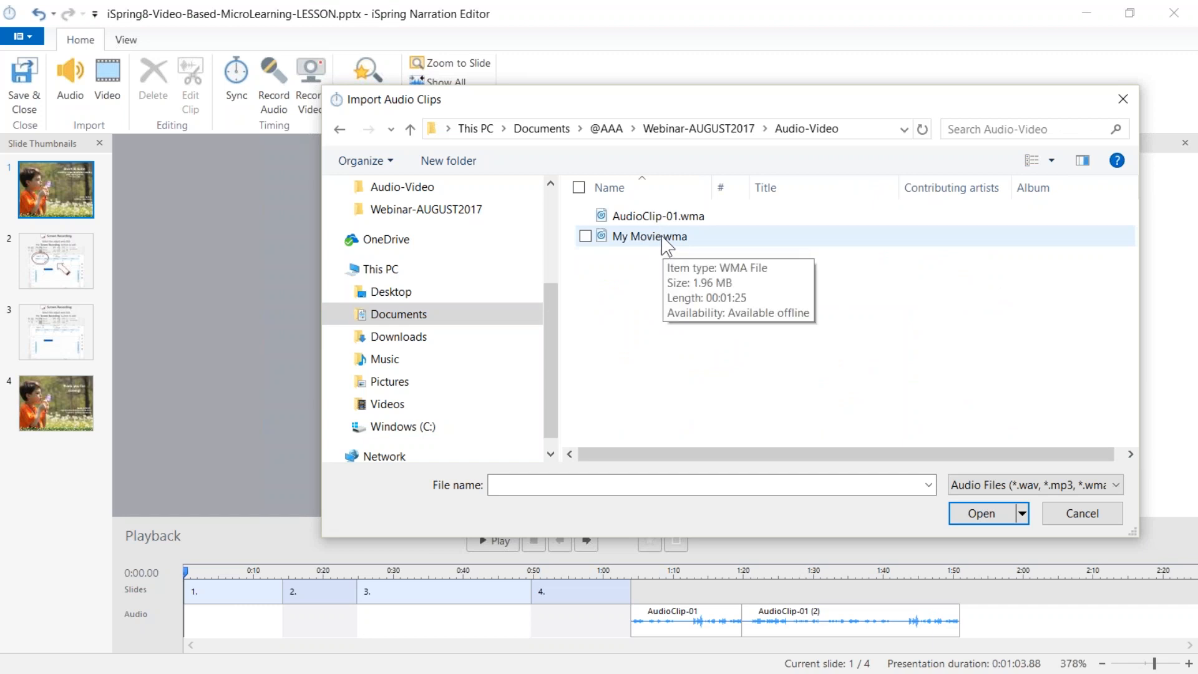
pyautogui.click(663, 241)
pyautogui.doubleClick(663, 241)
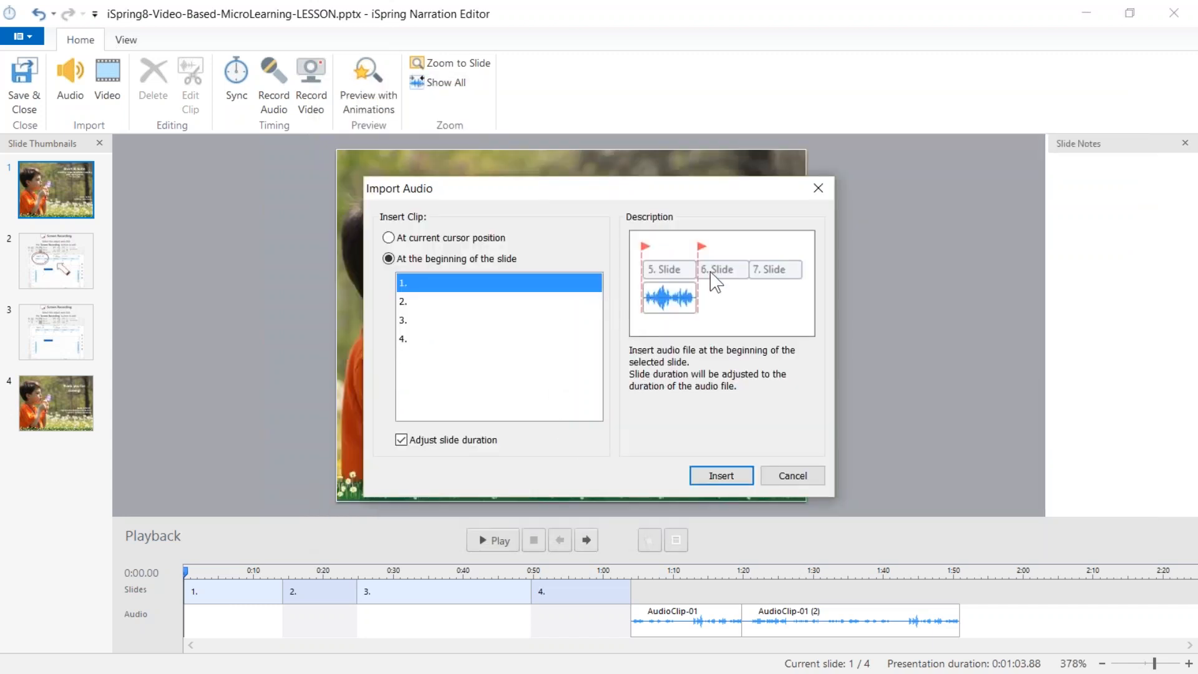
# Insert the audio clip at the beginning of slide 1 with the slide duration adjusted to it.
pyautogui.click(401, 440)
pyautogui.click(430, 440)
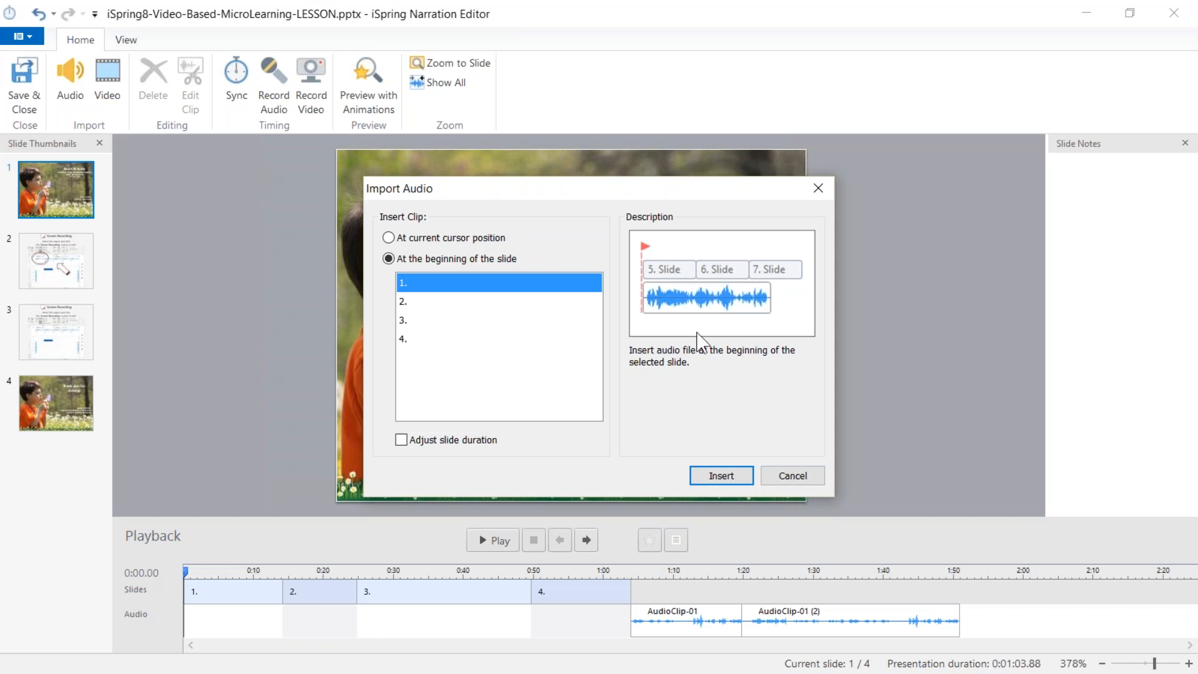
pyautogui.click(417, 441)
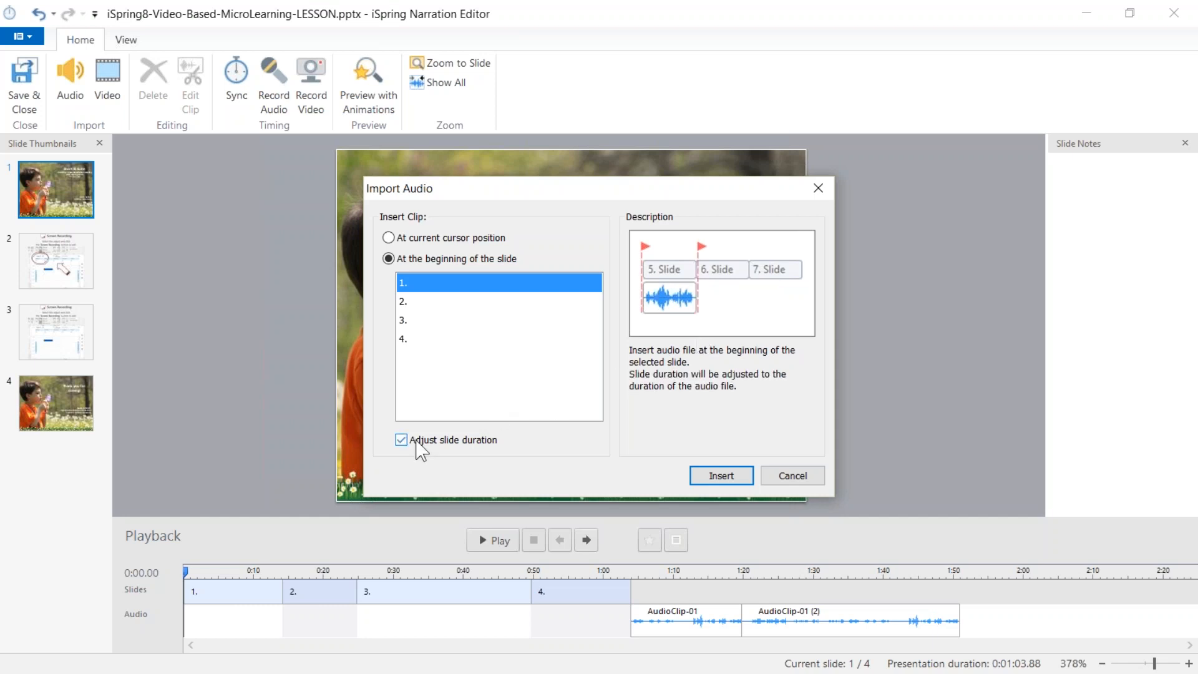
pyautogui.click(723, 479)
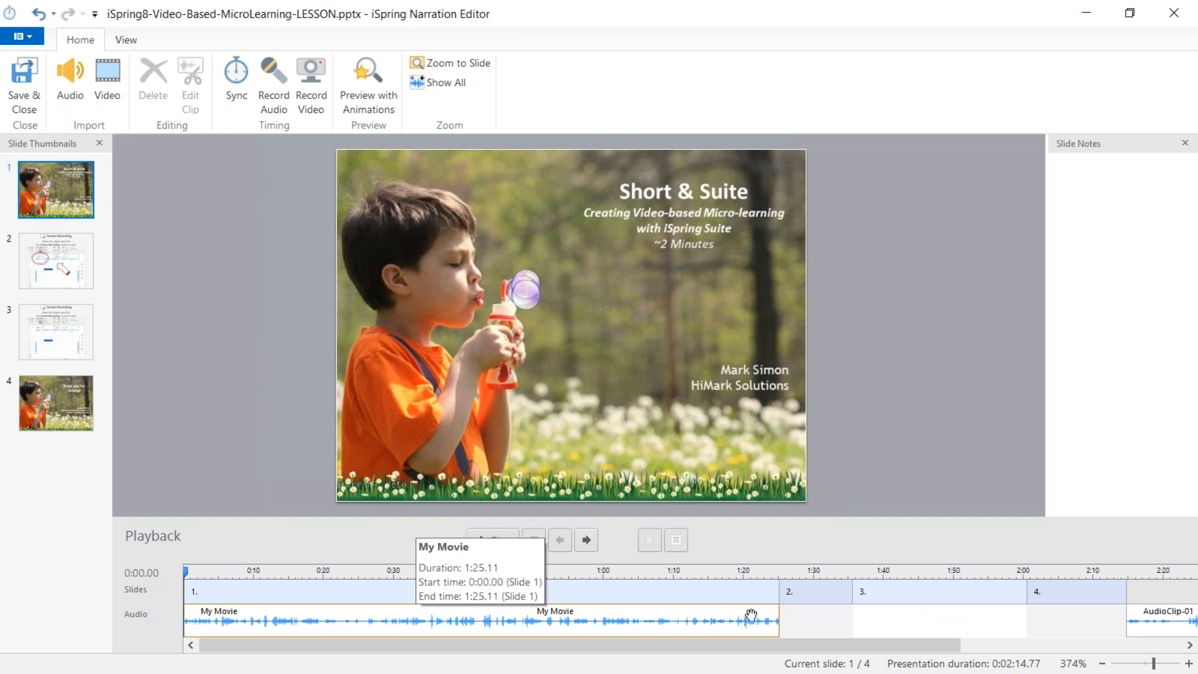
# Open the My Movie audio clip on the timeline for editing.
pyautogui.click(381, 633)
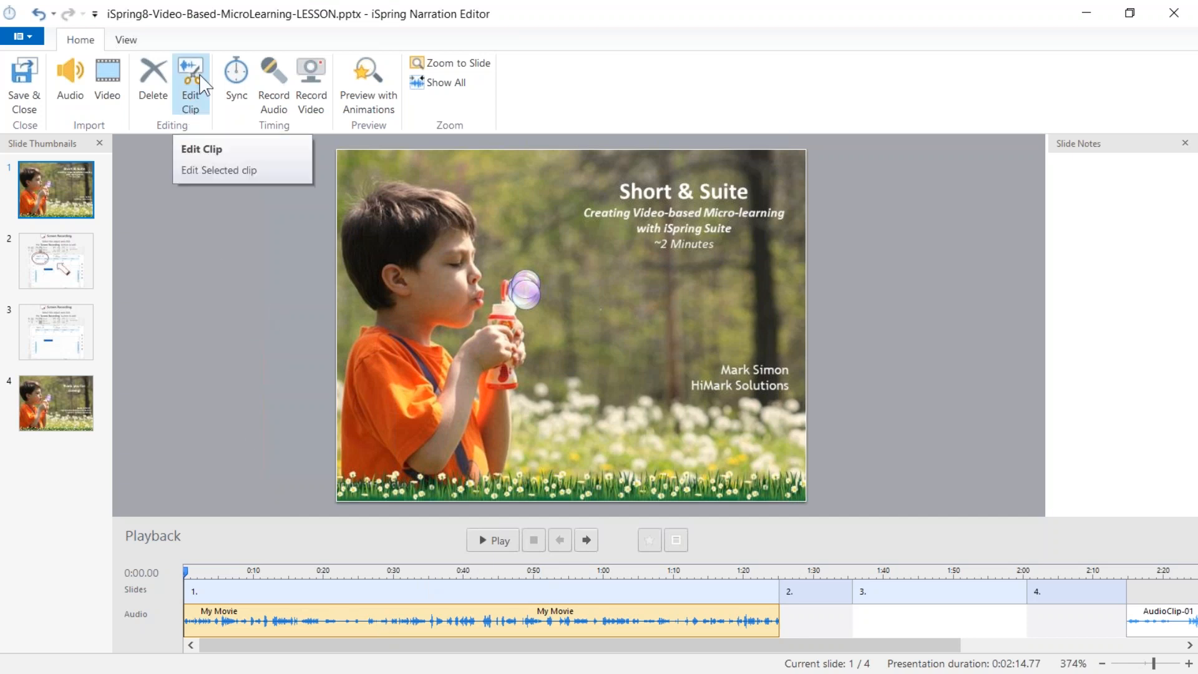
pyautogui.click(198, 105)
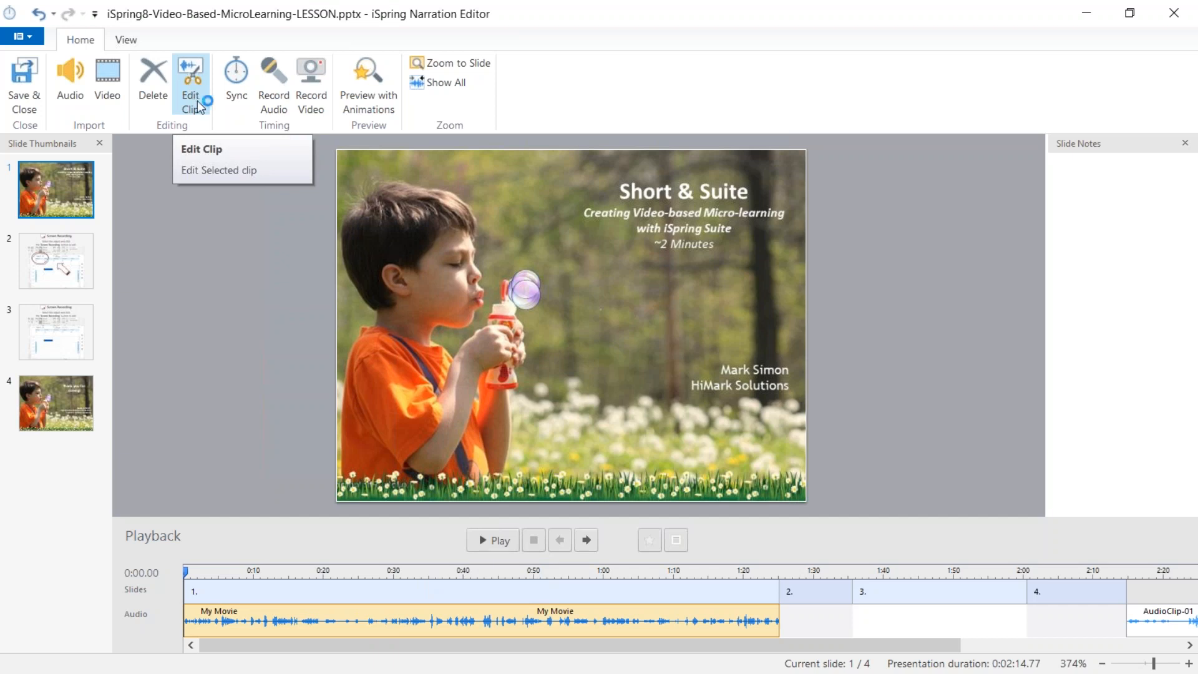